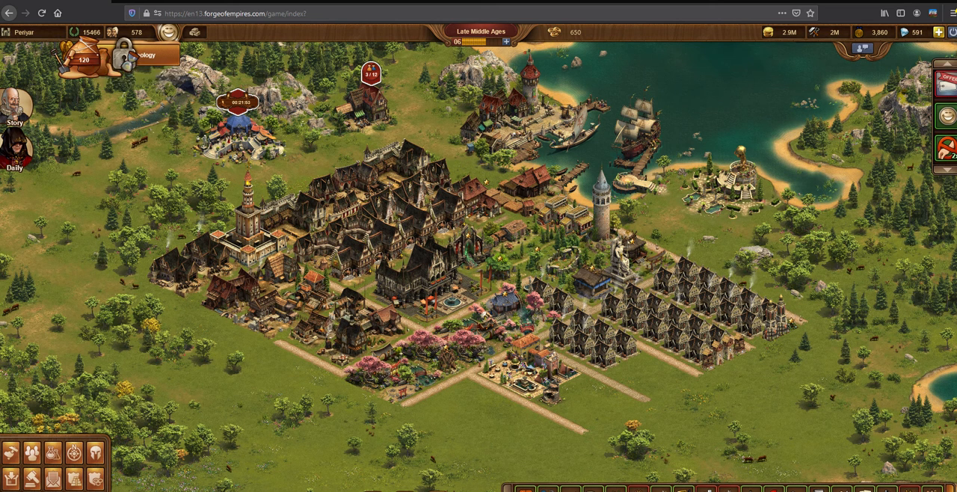
# Switch to the FOE Archaeology Event workbook in Excel and review its scroll calculator, daily log and progress tracker
pyautogui.moveTo(281, 491)
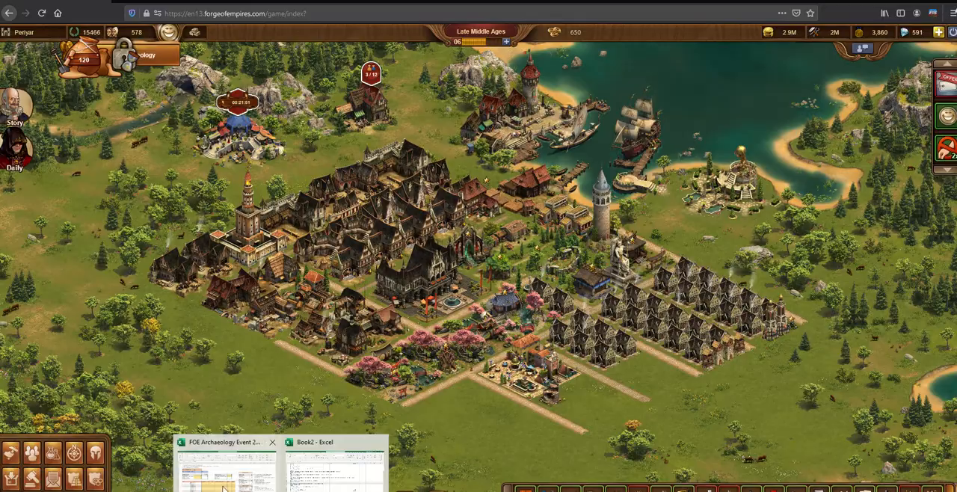
pyautogui.click(231, 470)
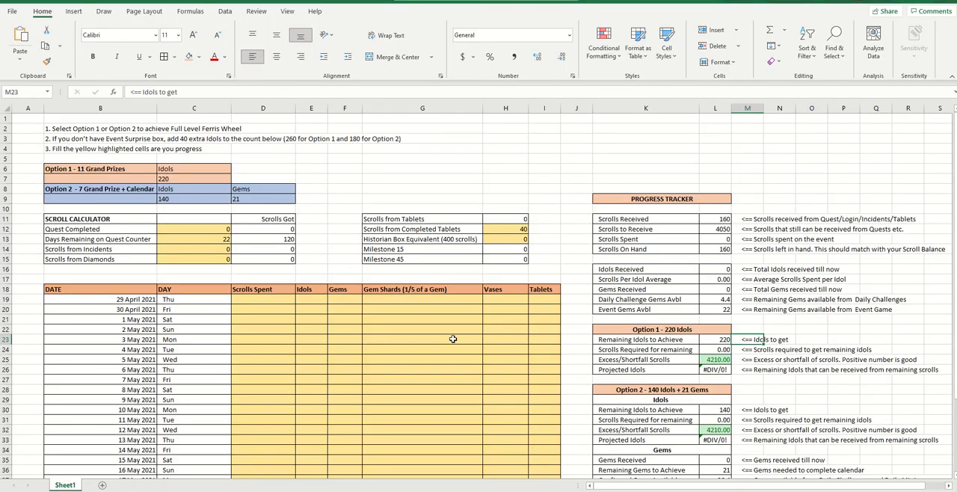
pyautogui.scroll(-1, 596, 333)
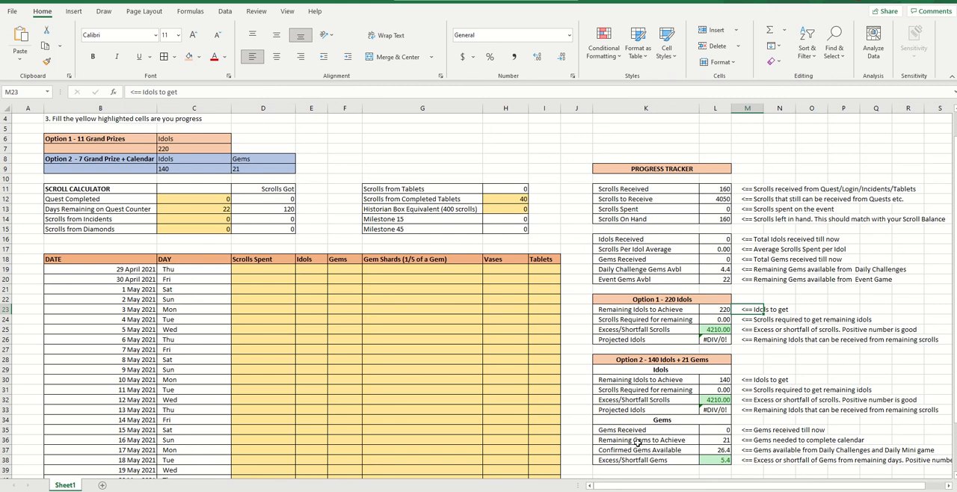
pyautogui.scroll(-1, 638, 442)
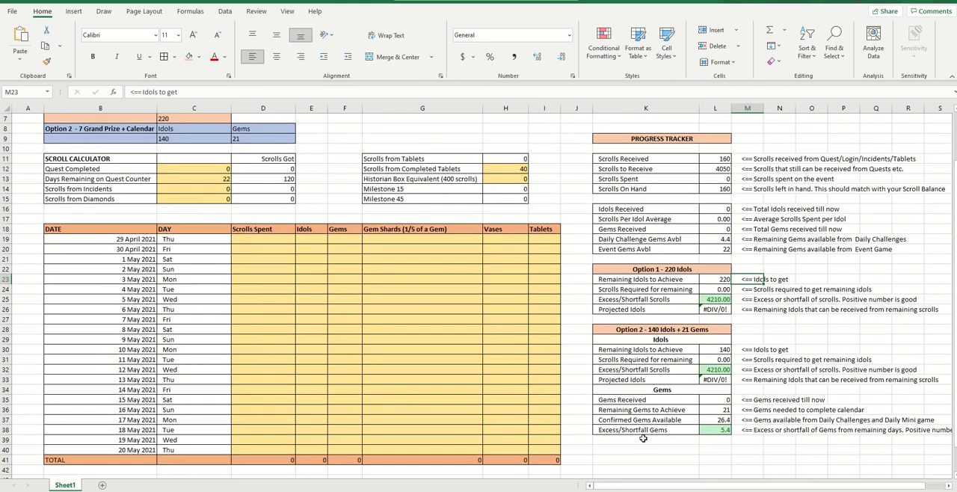
pyautogui.scroll(2, 642, 439)
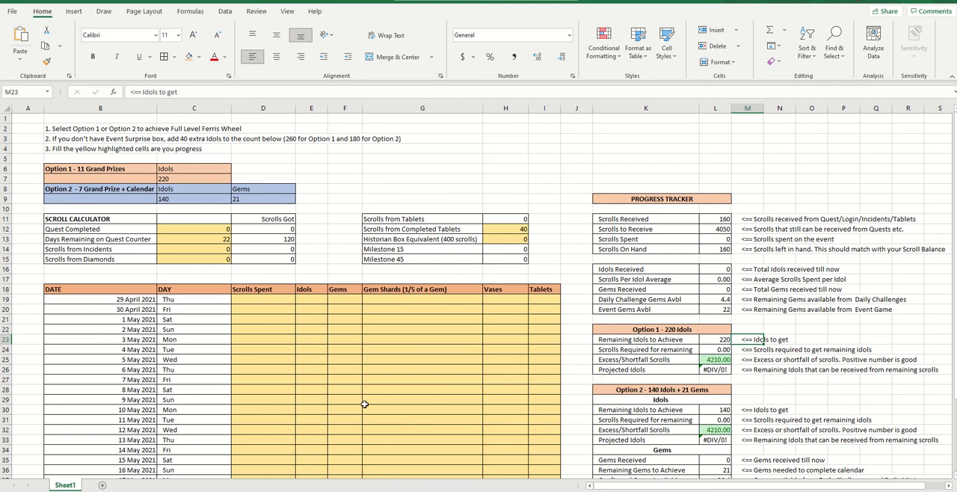
# Switch to the Forge of Empires Wiki page on the 2021 Archaeology Event and review its introduction and milestone rewards
pyautogui.hotkey('alt', 'Tab')
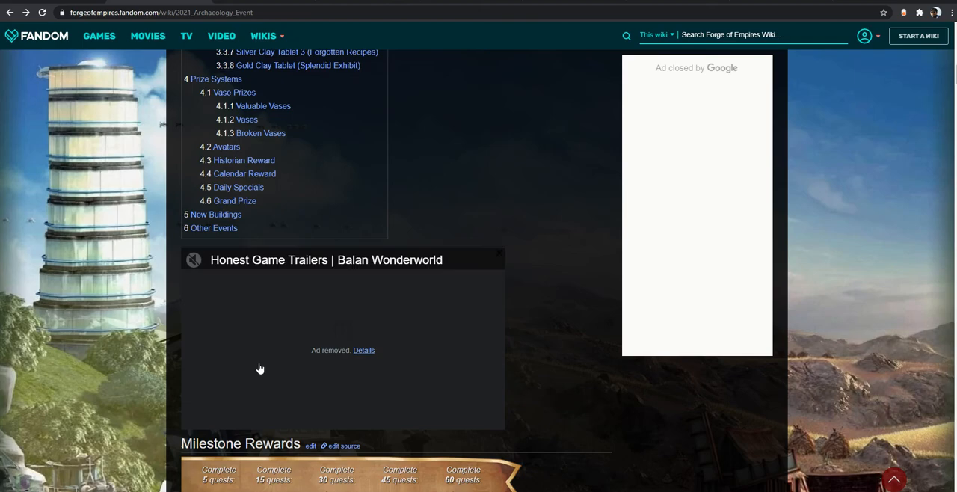
pyautogui.scroll(6, 561, 306)
pyautogui.scroll(7, 561, 309)
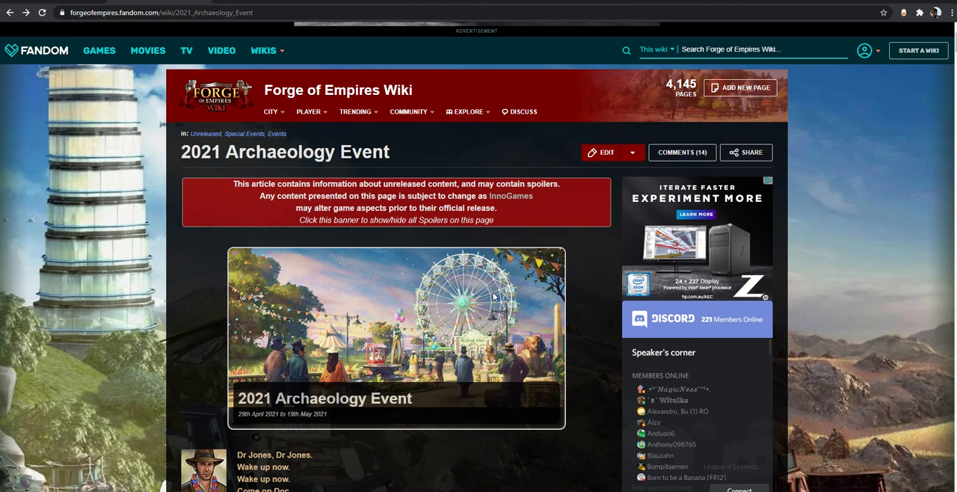
pyautogui.scroll(-3, 490, 300)
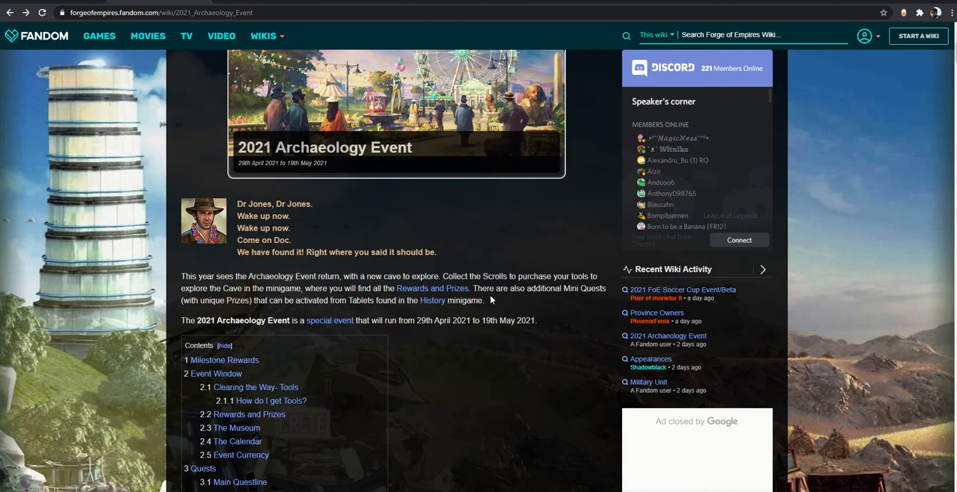
pyautogui.scroll(-3, 490, 300)
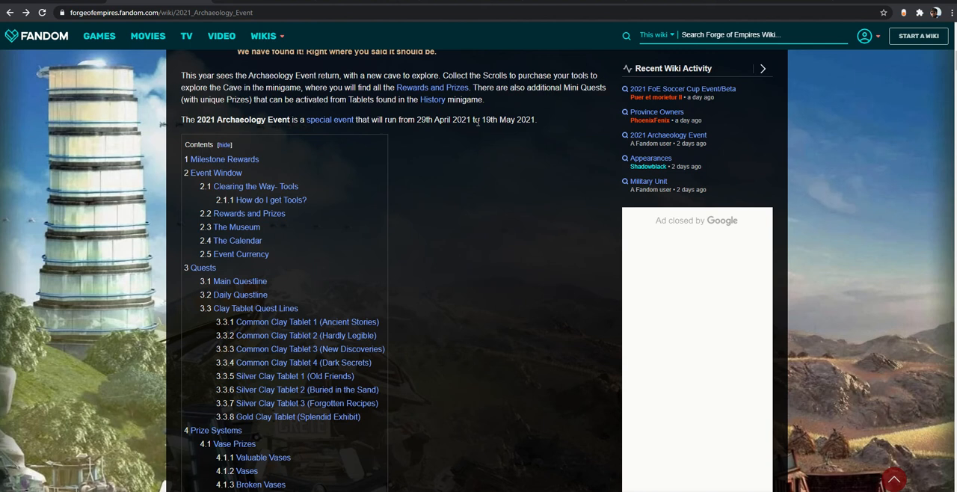
pyautogui.scroll(-8, 501, 162)
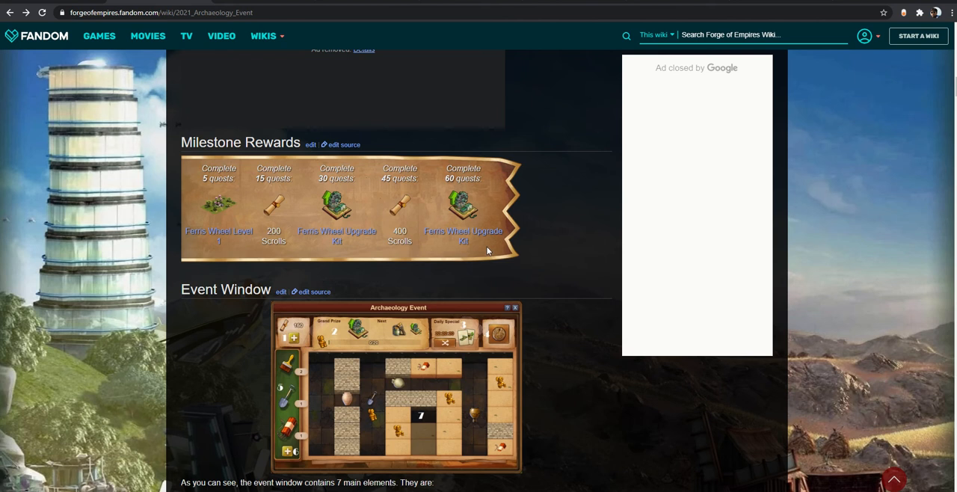
# Examine the Event Window section with its illustration and the list of main interface elements
pyautogui.scroll(-2, 511, 264)
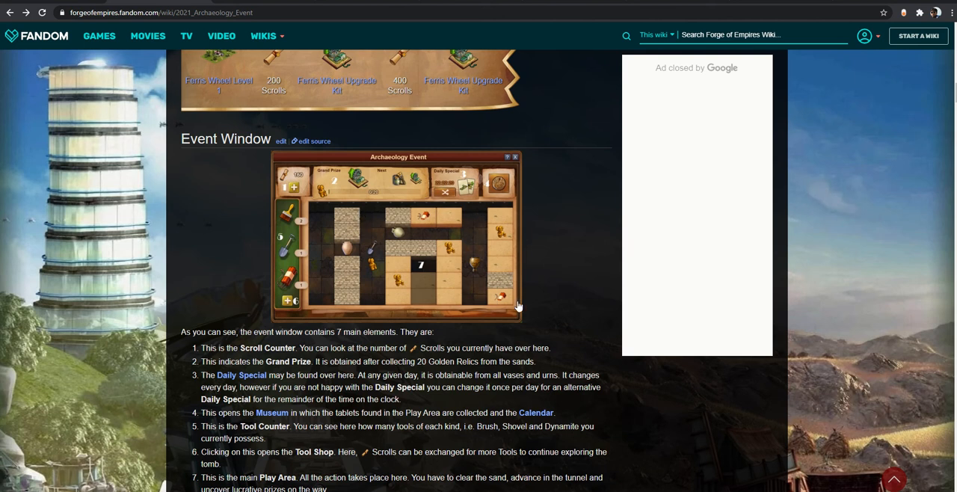
pyautogui.scroll(-1, 518, 306)
pyautogui.scroll(-1, 519, 306)
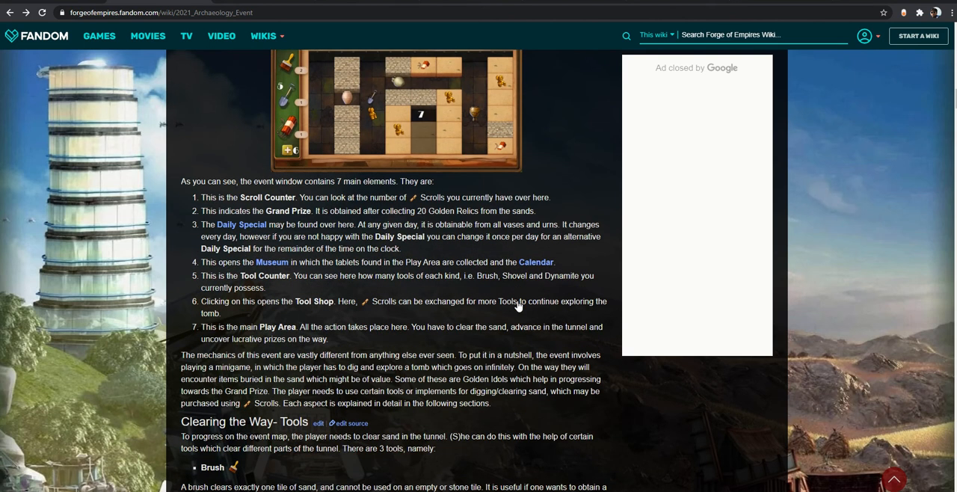
pyautogui.scroll(3, 518, 306)
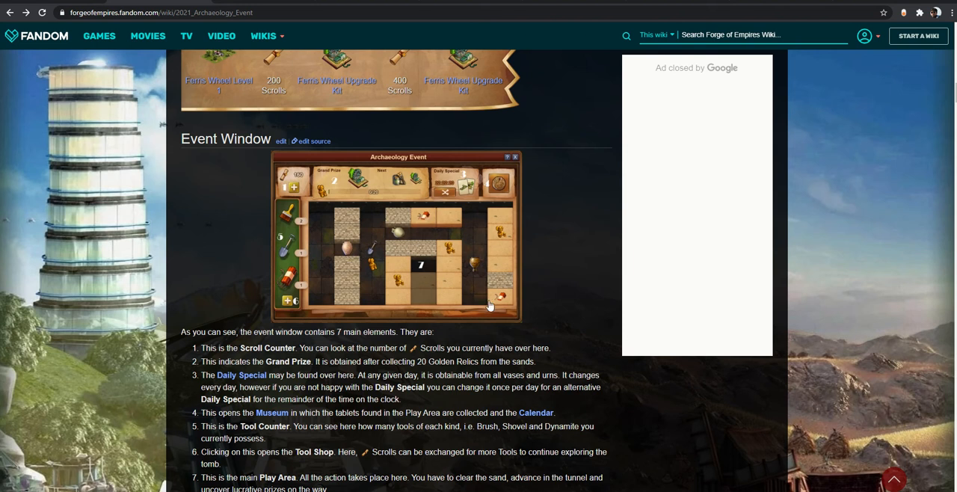
pyautogui.scroll(-2, 456, 359)
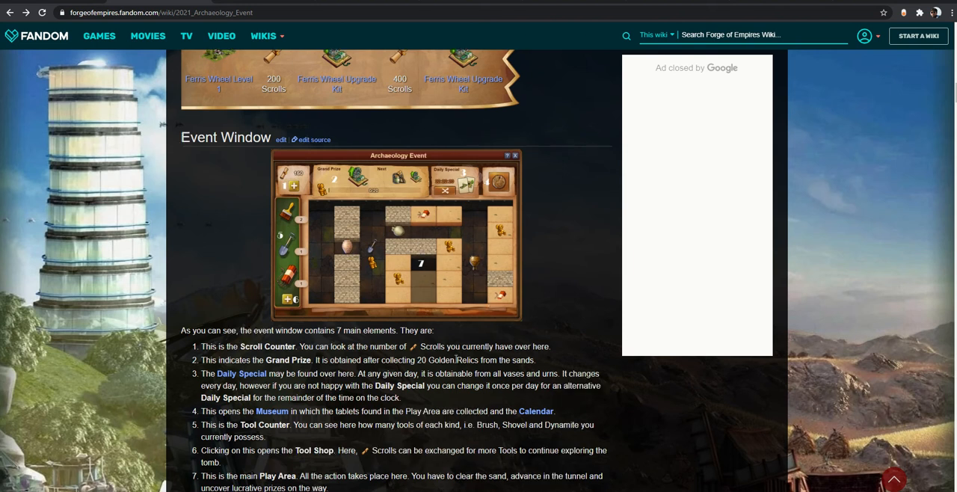
# Read the Rewards and Prizes section and the Museum section on collecting tablets
pyautogui.scroll(-1, 456, 359)
pyautogui.scroll(-15, 459, 336)
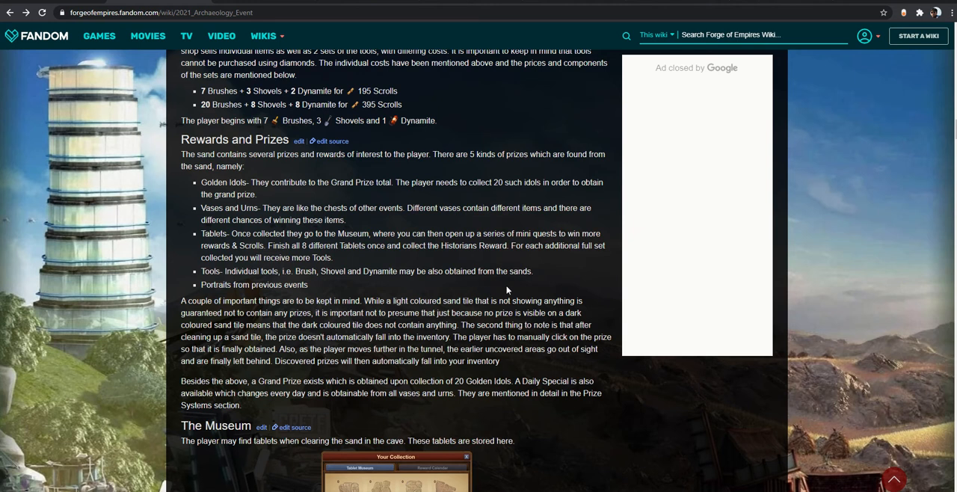
pyautogui.scroll(-2, 486, 284)
pyautogui.scroll(-2, 507, 284)
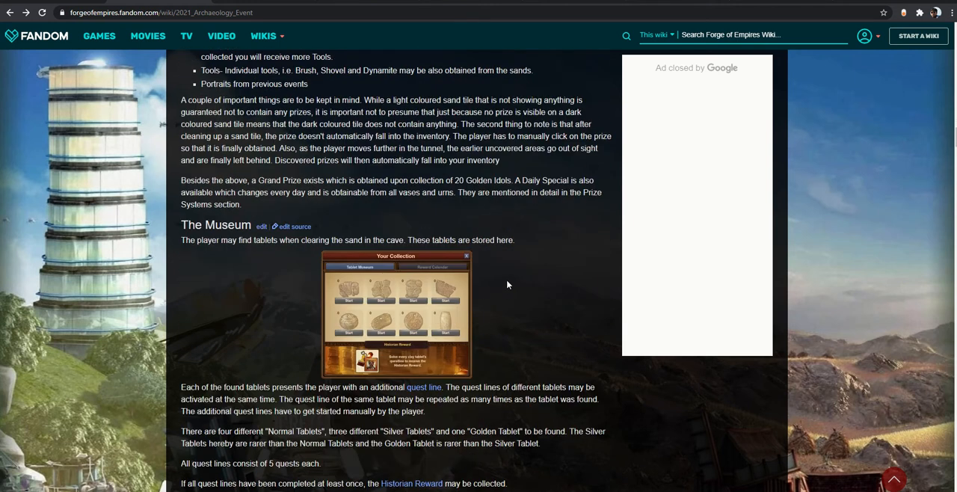
pyautogui.scroll(-1, 304, 210)
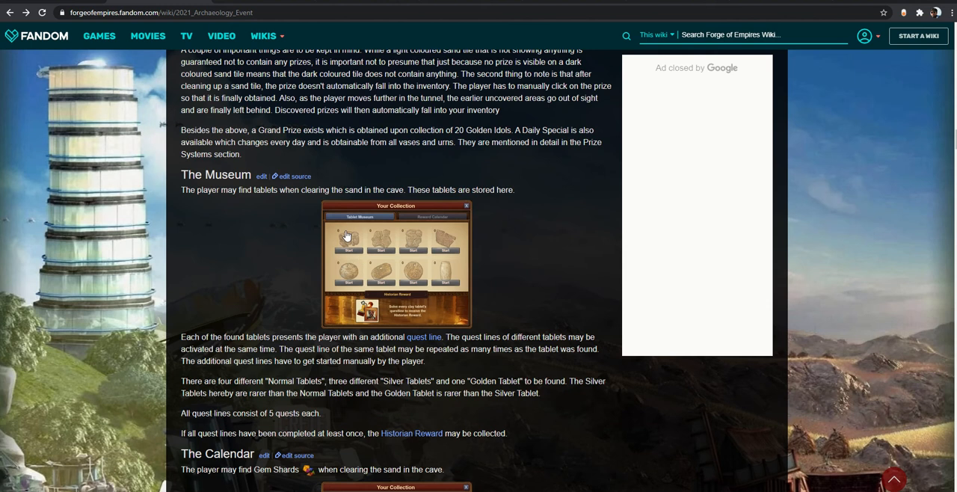
pyautogui.scroll(-2, 570, 326)
pyautogui.scroll(-3, 570, 327)
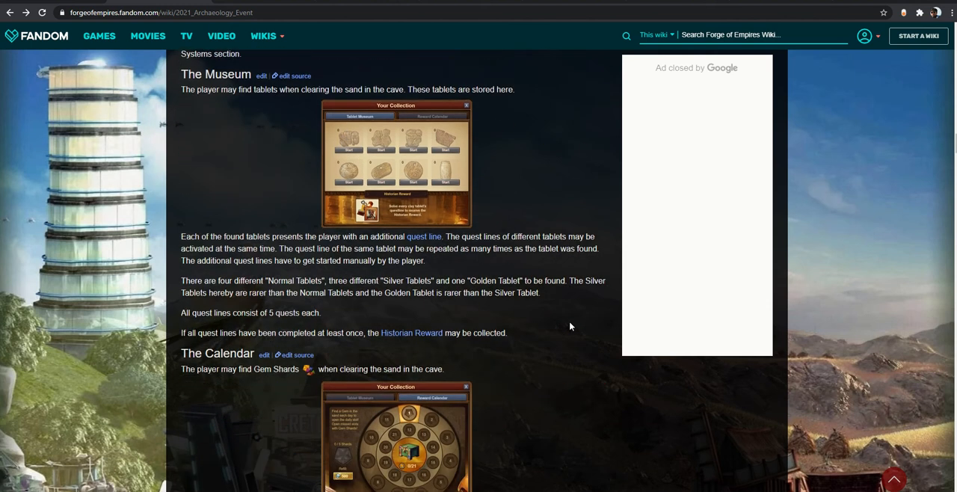
# Read how the Calendar's gem shards work and review the Event Currency section with its expected scrolls table
pyautogui.scroll(-1, 570, 324)
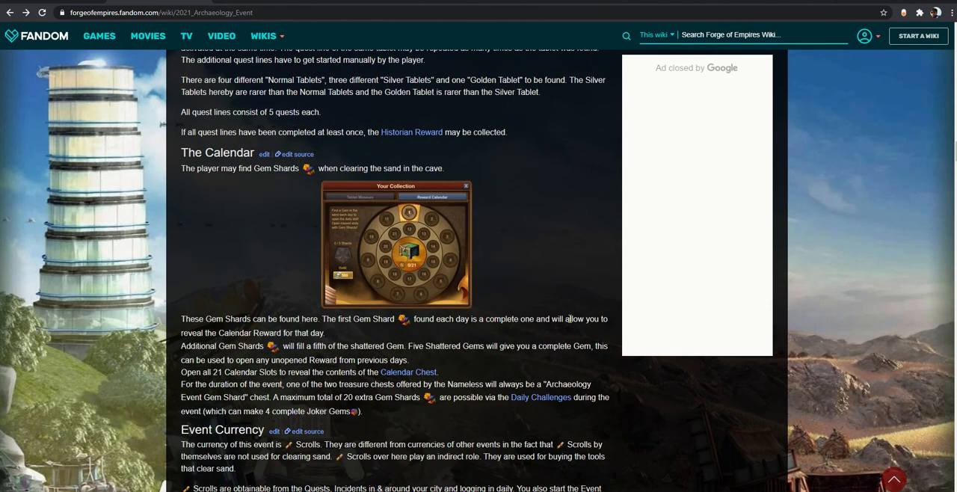
pyautogui.scroll(-1, 570, 318)
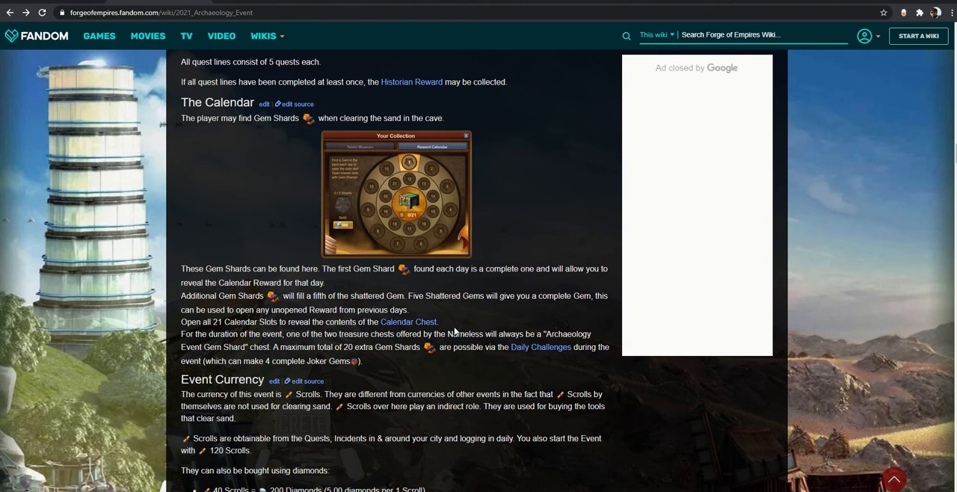
pyautogui.scroll(-1, 337, 361)
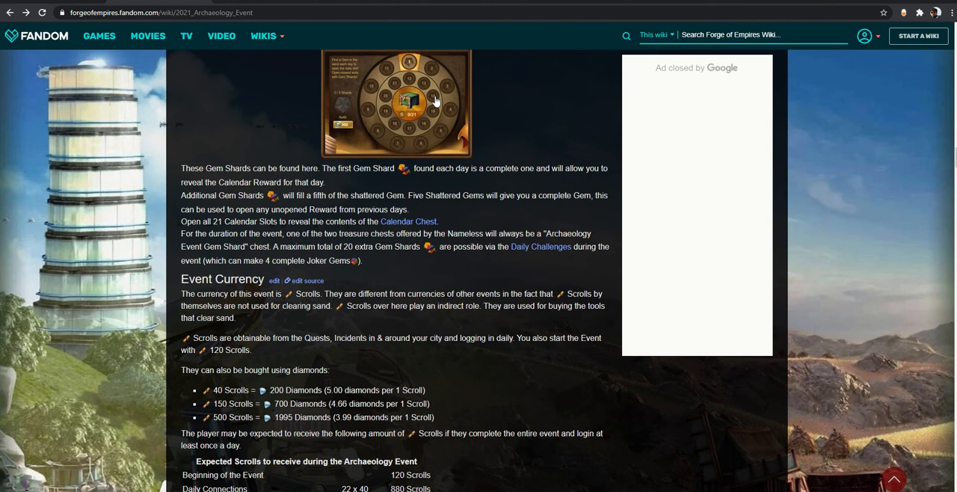
pyautogui.scroll(-2, 511, 264)
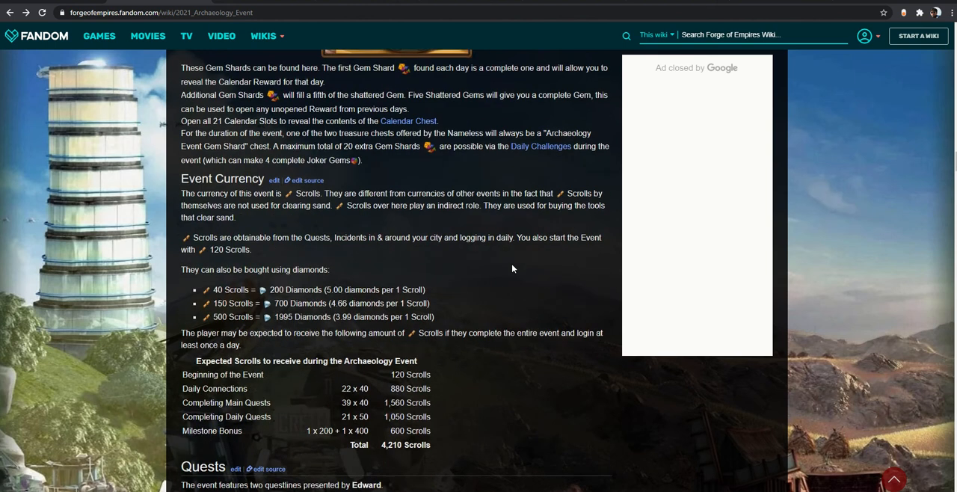
pyautogui.scroll(-1, 515, 278)
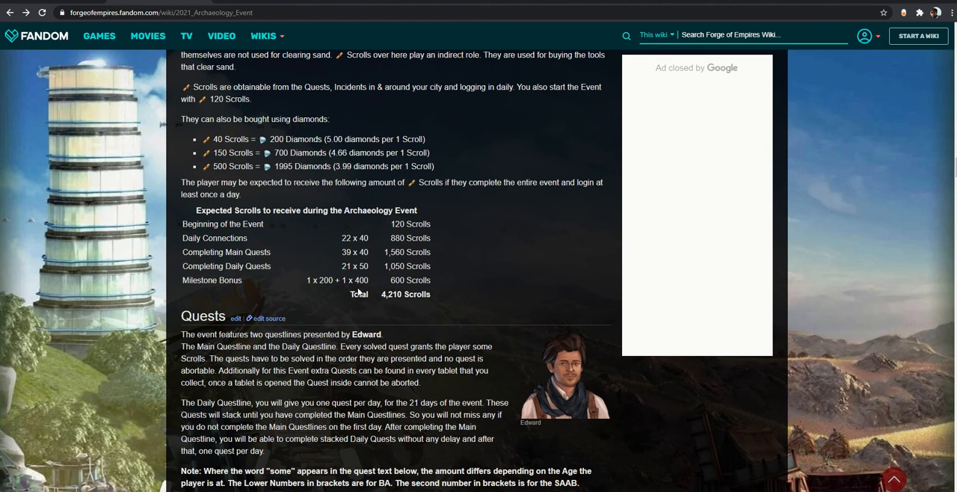
# Review the Quests section and the rewards of the common clay tablet quest lines
pyautogui.scroll(-5, 420, 285)
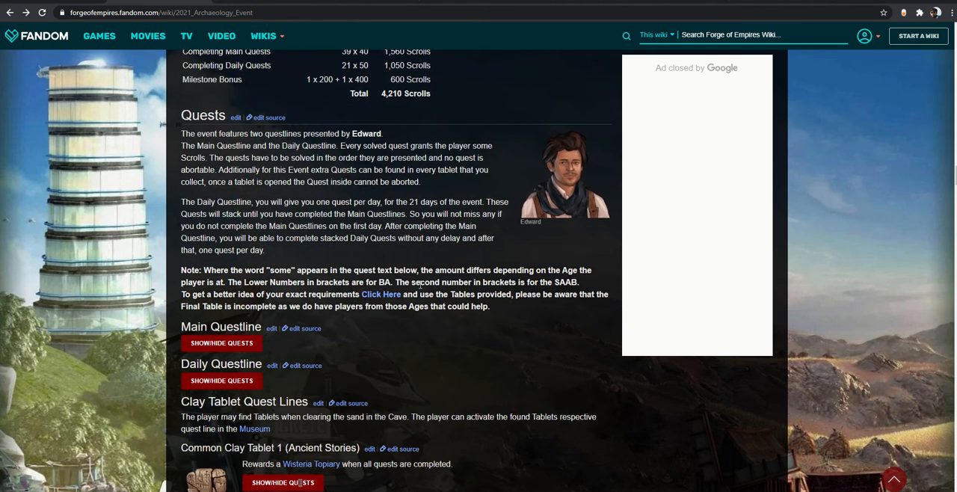
pyautogui.scroll(-1, 421, 285)
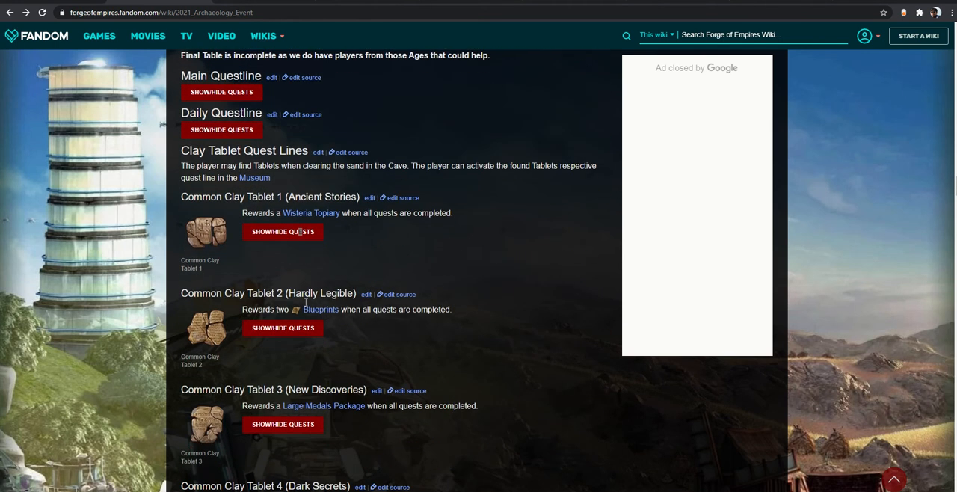
pyautogui.scroll(-5, 438, 342)
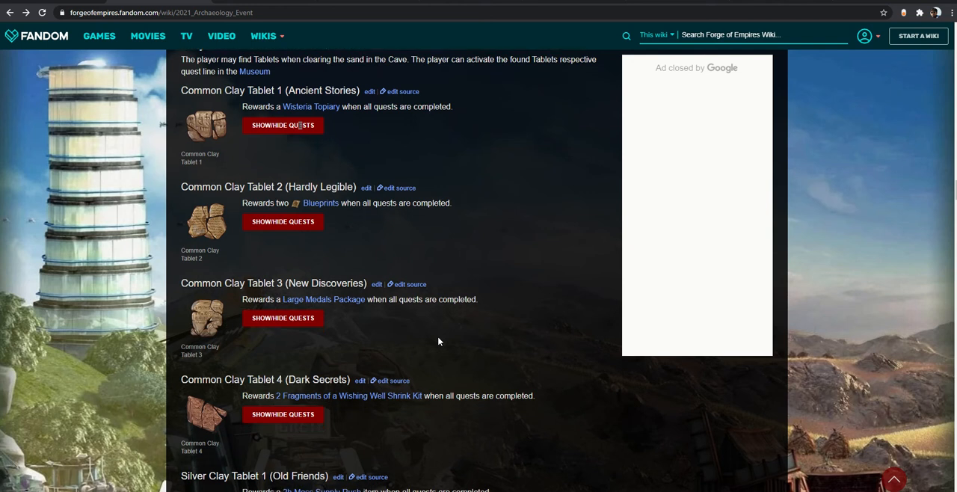
# Review the prize tables for Valuable Vases, Vases and Broken Vases, including their chances
pyautogui.scroll(-13, 486, 346)
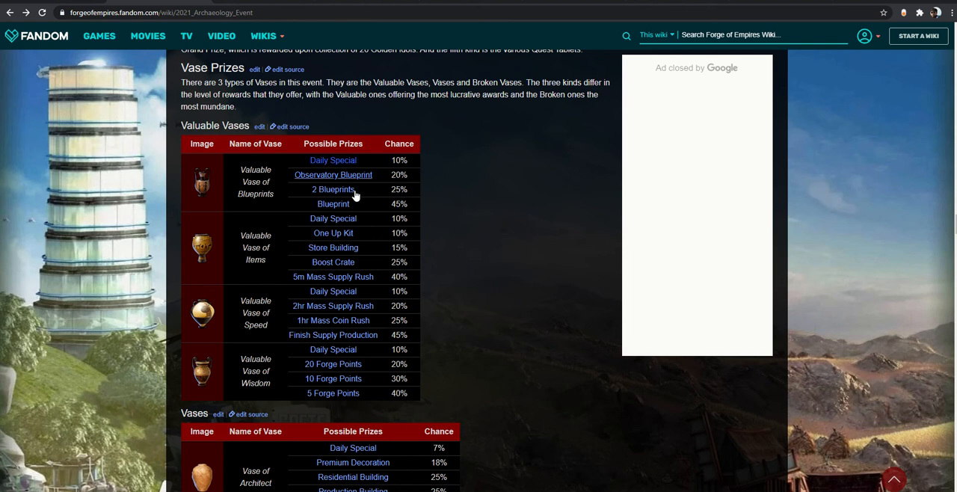
pyautogui.scroll(-4, 513, 367)
pyautogui.scroll(-1, 505, 364)
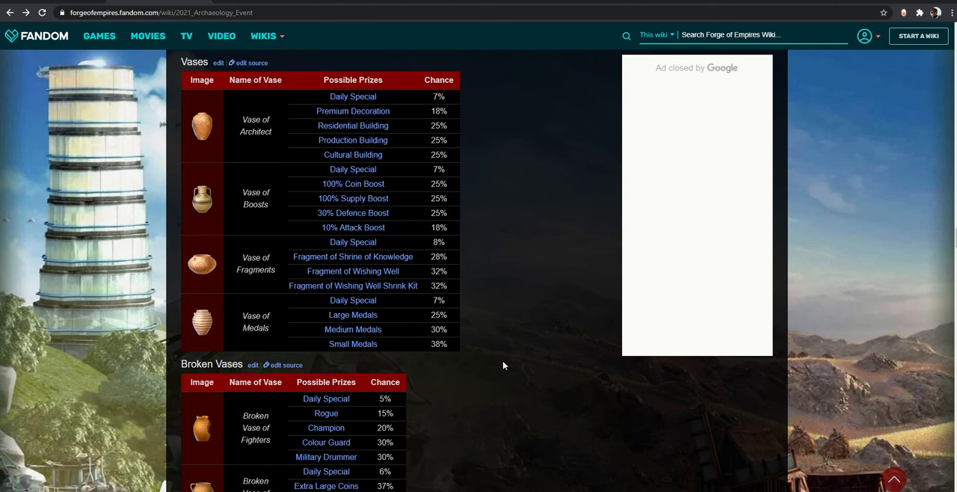
pyautogui.scroll(-3, 523, 303)
pyautogui.scroll(-2, 523, 303)
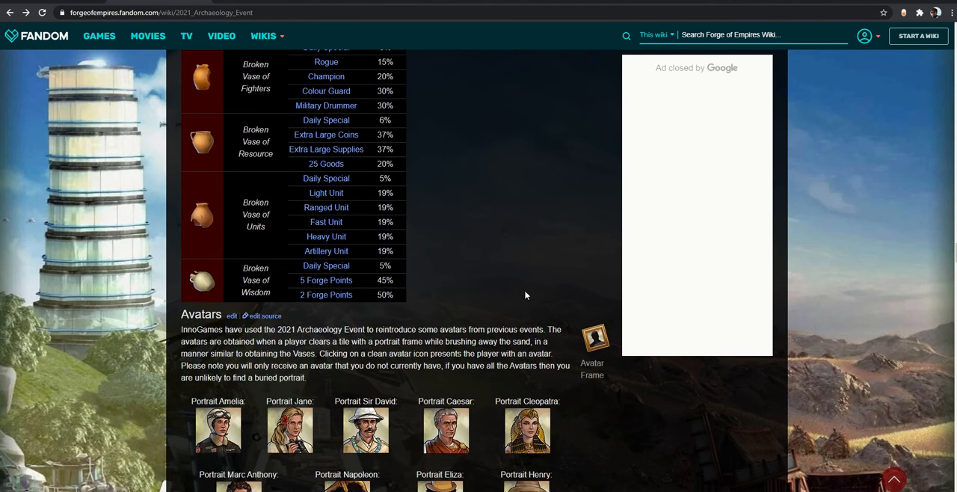
# Examine the contents of the Historian Reward and the Calendar Reward
pyautogui.scroll(-5, 525, 295)
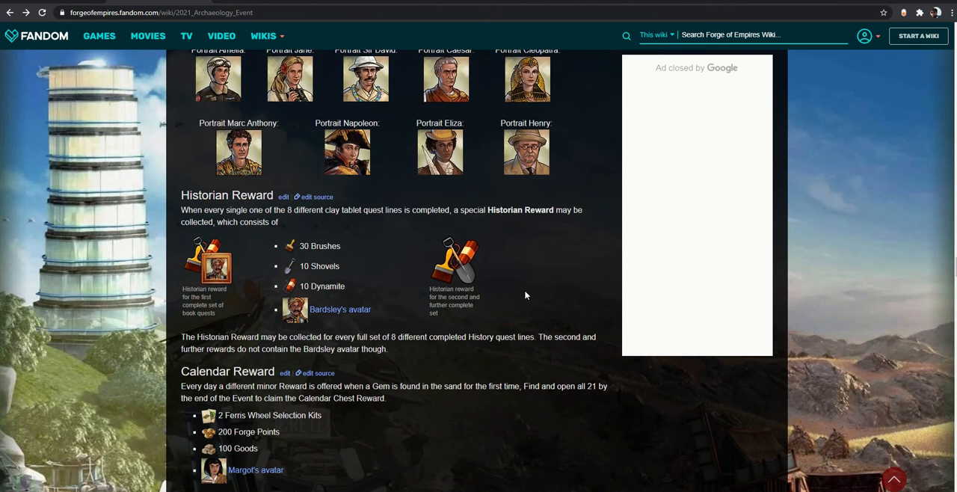
pyautogui.scroll(-5, 525, 296)
pyautogui.scroll(2, 366, 290)
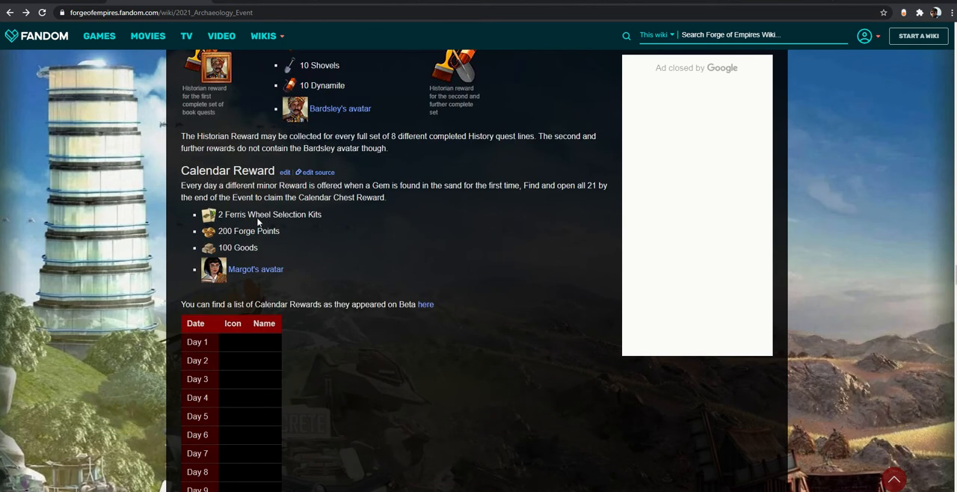
# Review the Grand Prize list and compare the Great Wheel and Wonder Wheel under New Buildings
pyautogui.scroll(-9, 303, 202)
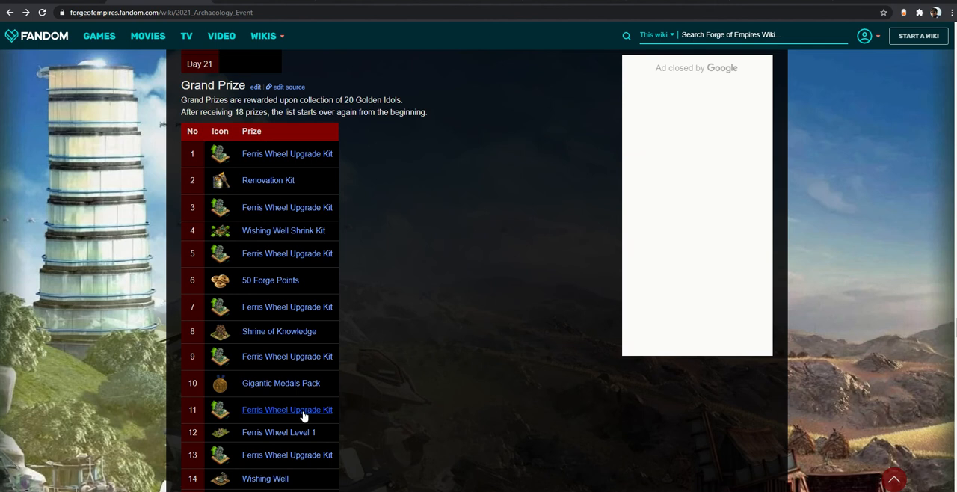
pyautogui.scroll(-3, 401, 408)
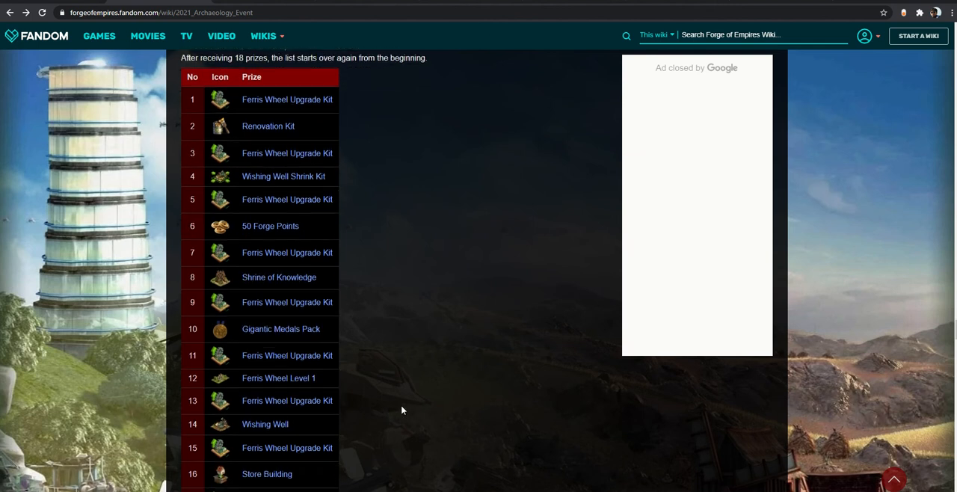
pyautogui.scroll(-3, 402, 408)
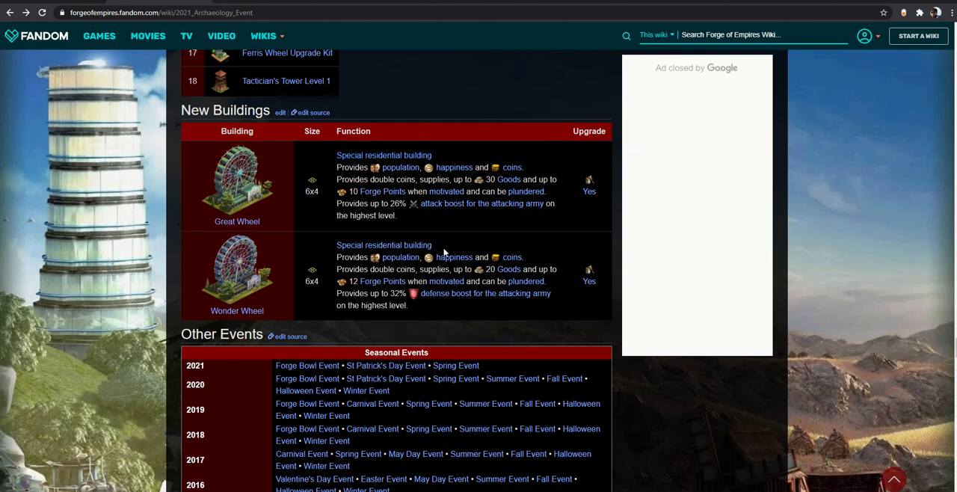
pyautogui.scroll(3, 444, 252)
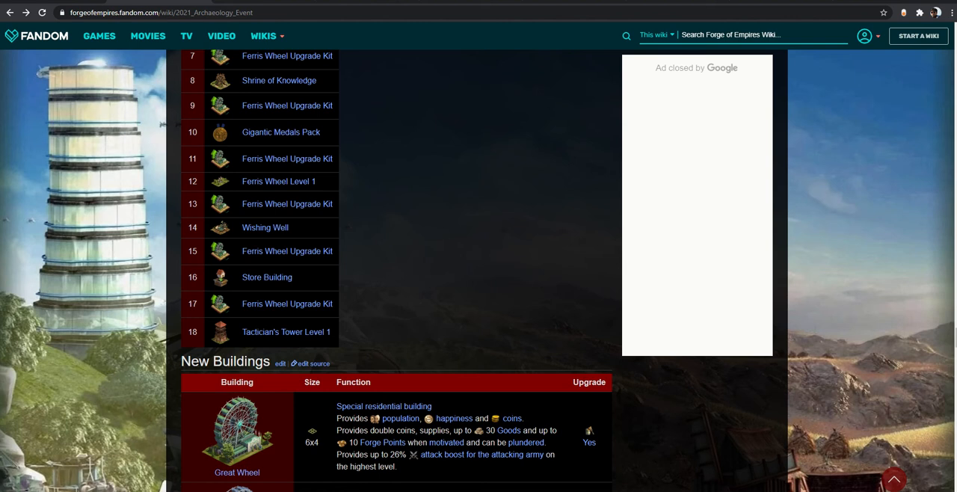
# Switch to the FOE Archaeology Event 2021 workbook in Excel and look over the whole tracker sheet
pyautogui.moveTo(281, 491)
pyautogui.click(233, 473)
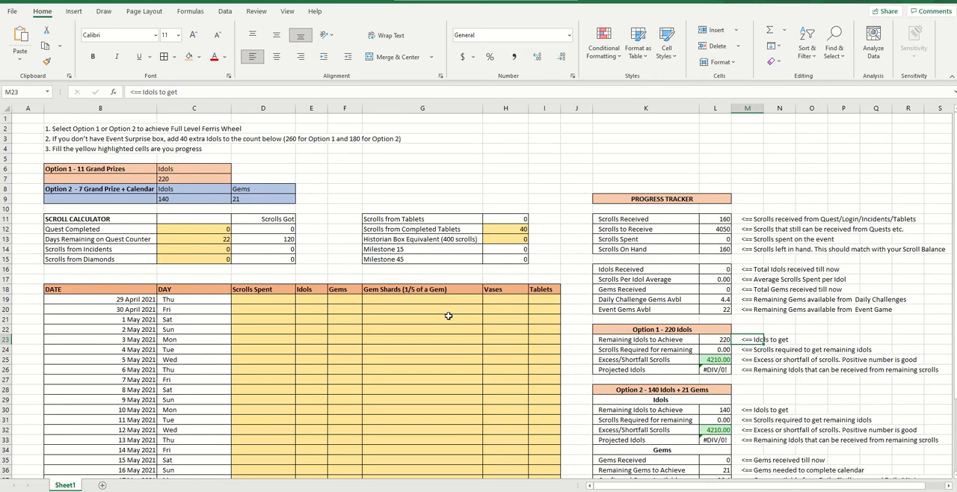
pyautogui.scroll(-2, 476, 301)
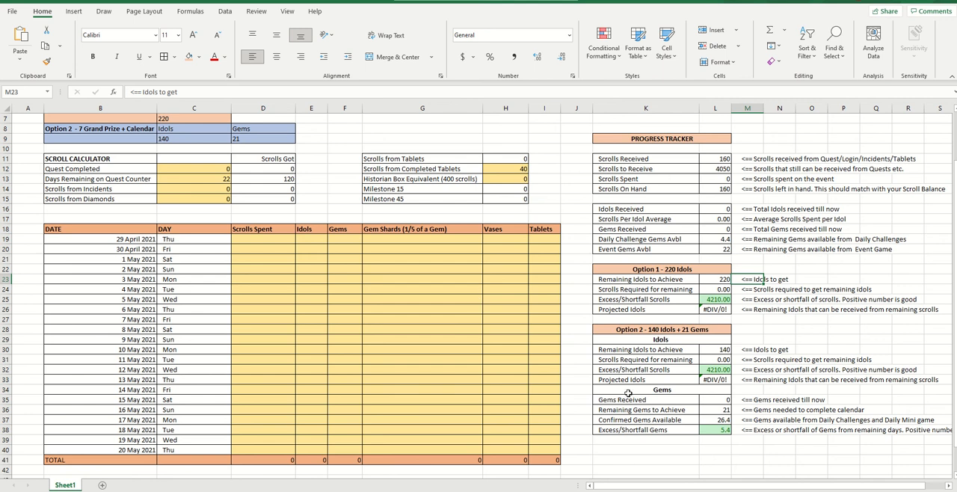
pyautogui.scroll(2, 300, 276)
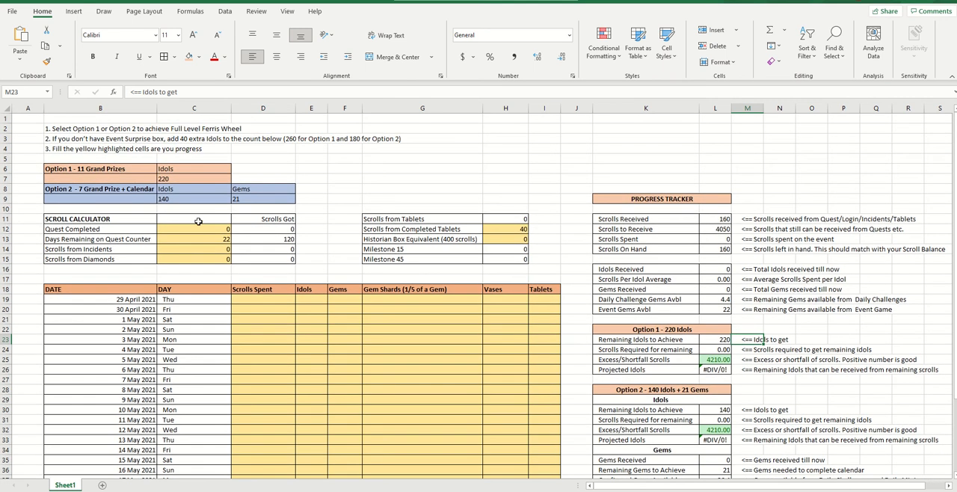
# Set Scrolls from Completed Tablets to 0 in the scroll calculator
pyautogui.click(198, 227)
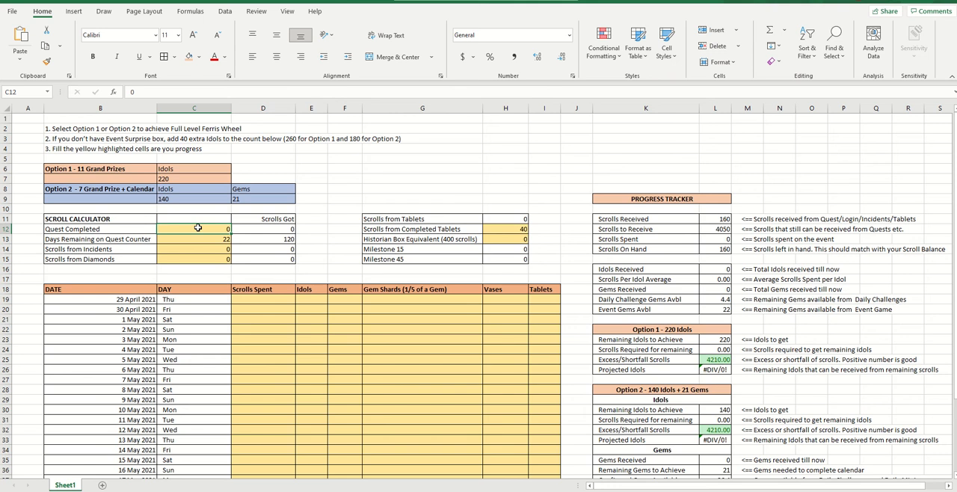
pyautogui.click(519, 237)
pyautogui.click(519, 231)
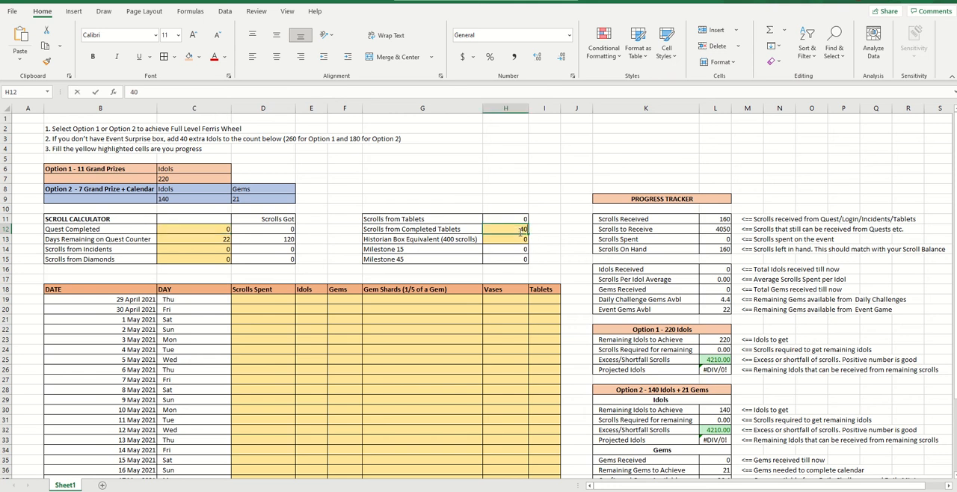
pyautogui.write('0')
pyautogui.click(494, 171)
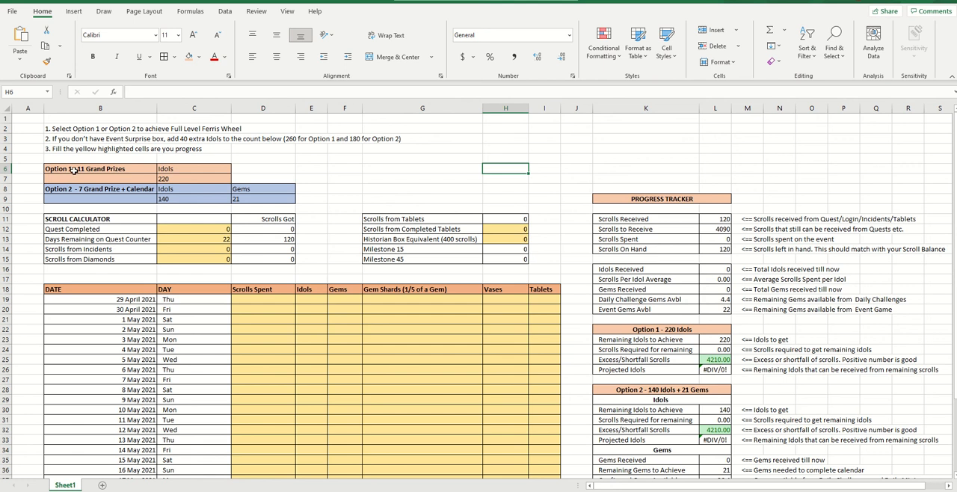
# Review the instruction to select an option and the idol target of Option 1 - 11 Grand Prizes
pyautogui.click(56, 160)
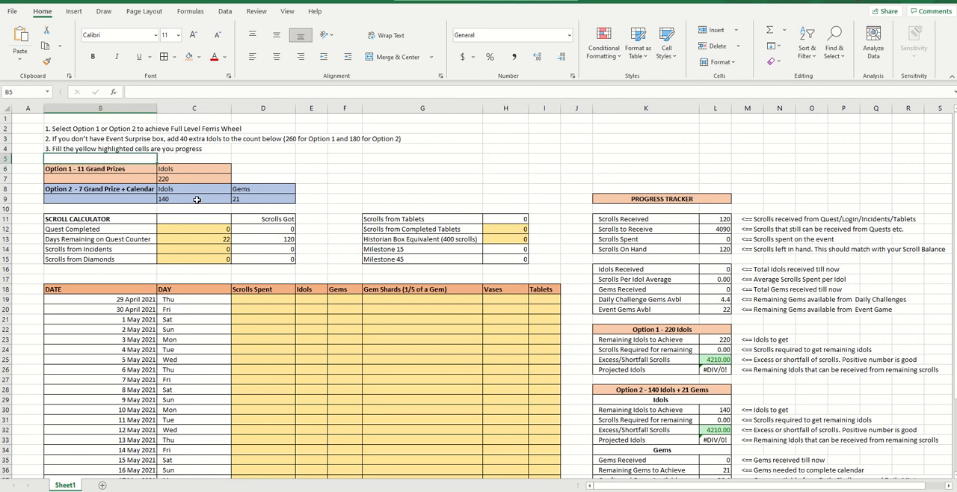
pyautogui.click(74, 128)
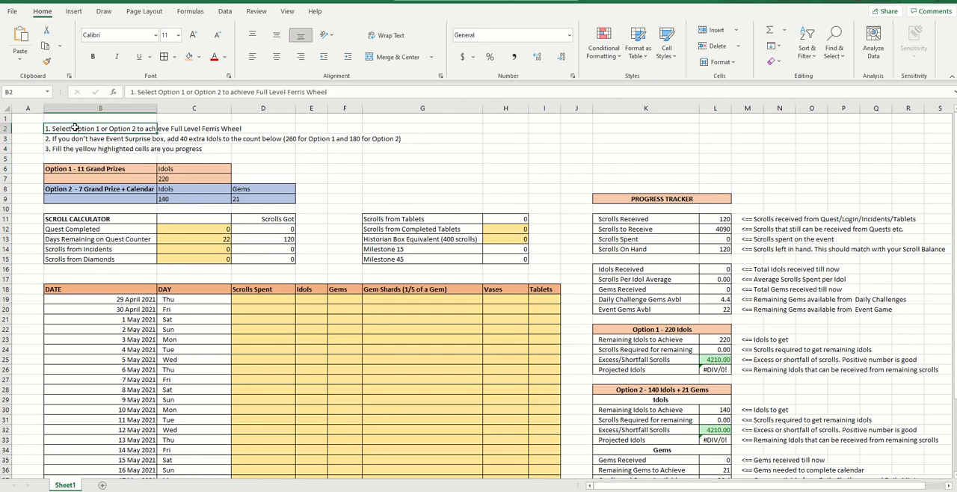
pyautogui.click(64, 172)
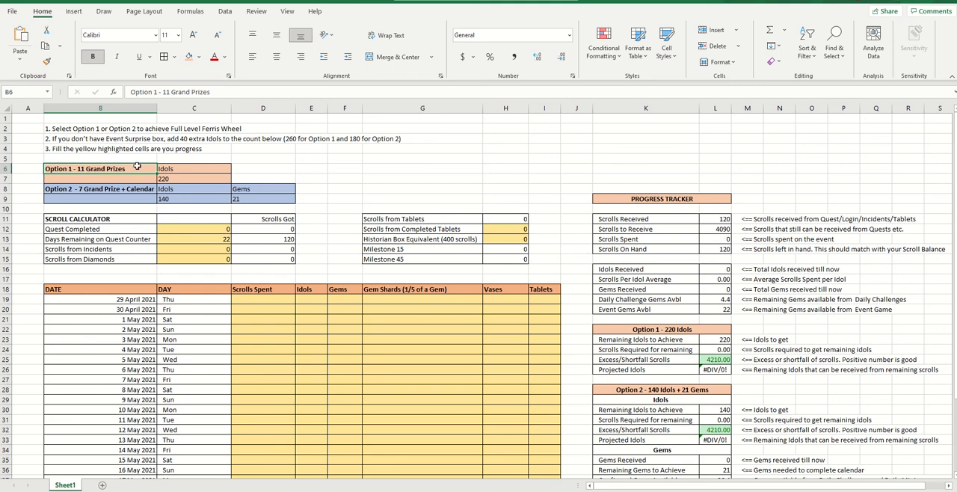
pyautogui.click(176, 179)
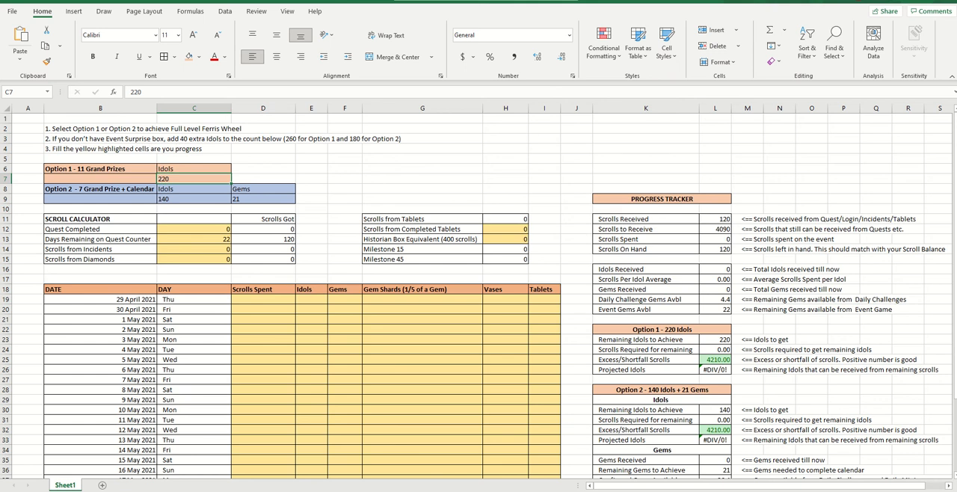
# Switch to the wiki page in the browser and review the Grand Prize list from its first reward
pyautogui.click(158, 488)
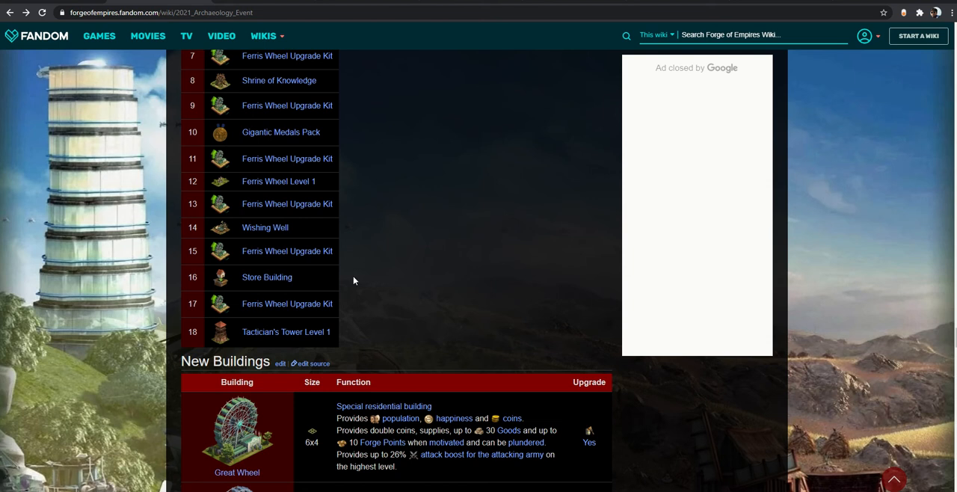
pyautogui.scroll(1, 377, 272)
pyautogui.scroll(1, 377, 275)
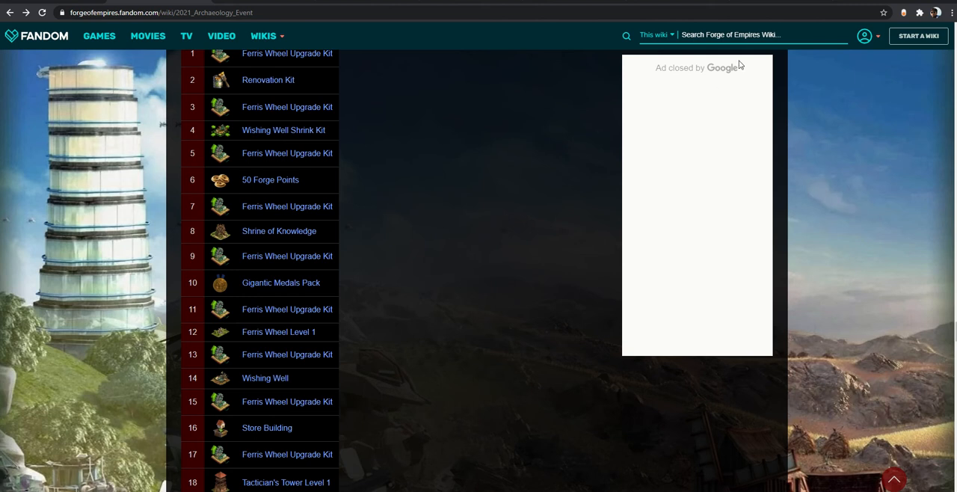
# Return to the Excel tracker and check the note on extra idols without the Event Surprise box against Option 1's idol target
pyautogui.click(227, 463)
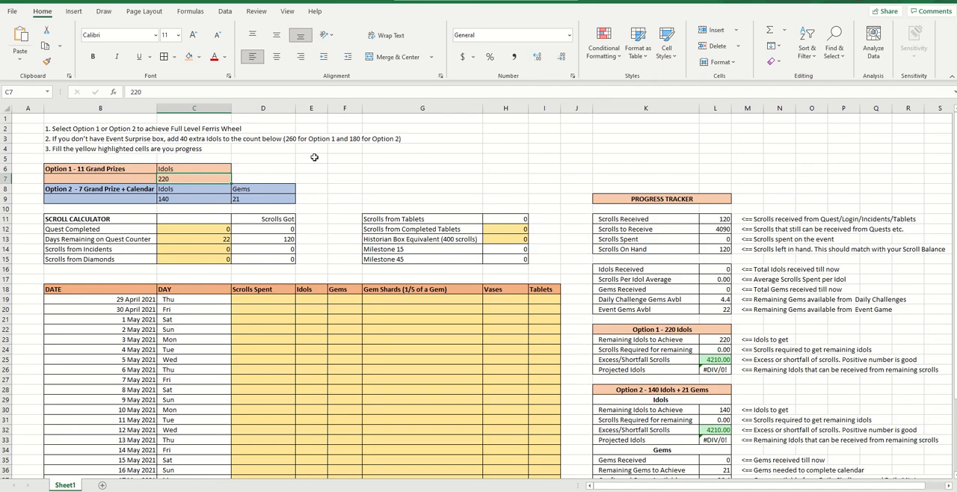
pyautogui.click(291, 141)
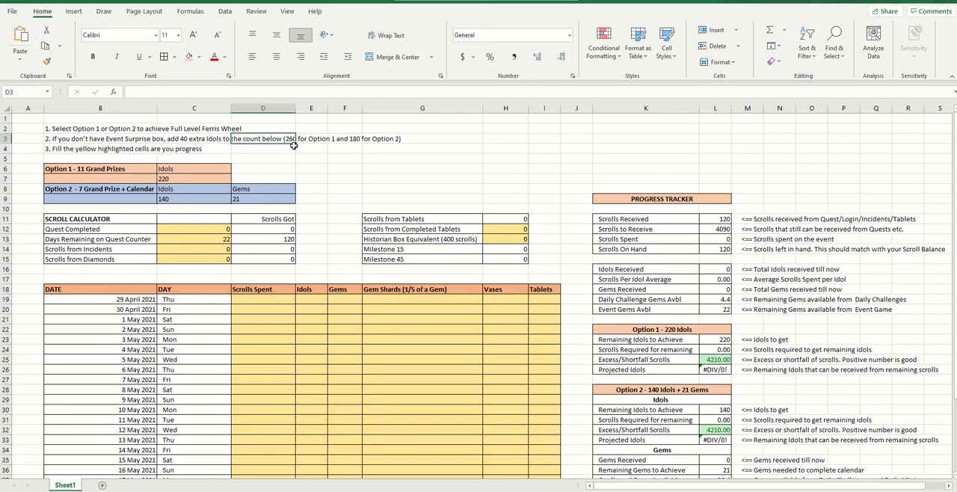
pyautogui.click(187, 180)
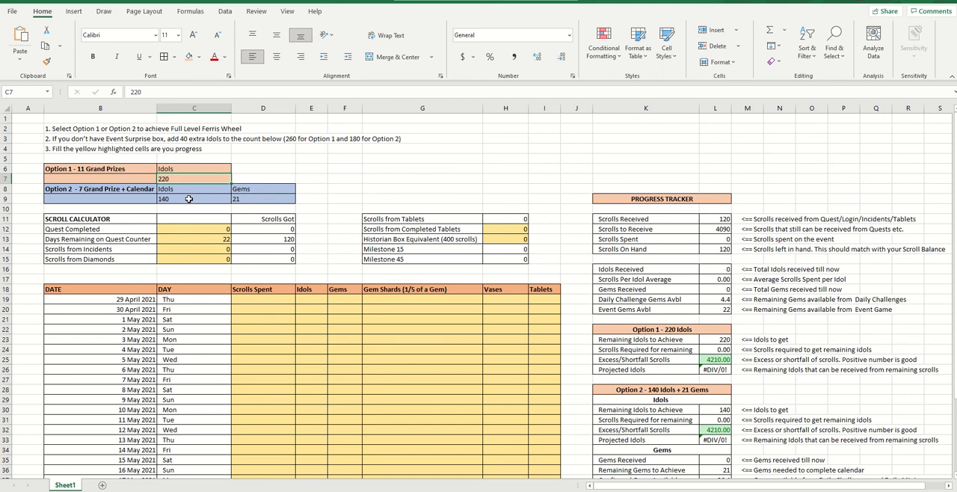
# Examine the idol and gem targets of Option 2 - 7 Grand Prize + Calendar
pyautogui.click(58, 189)
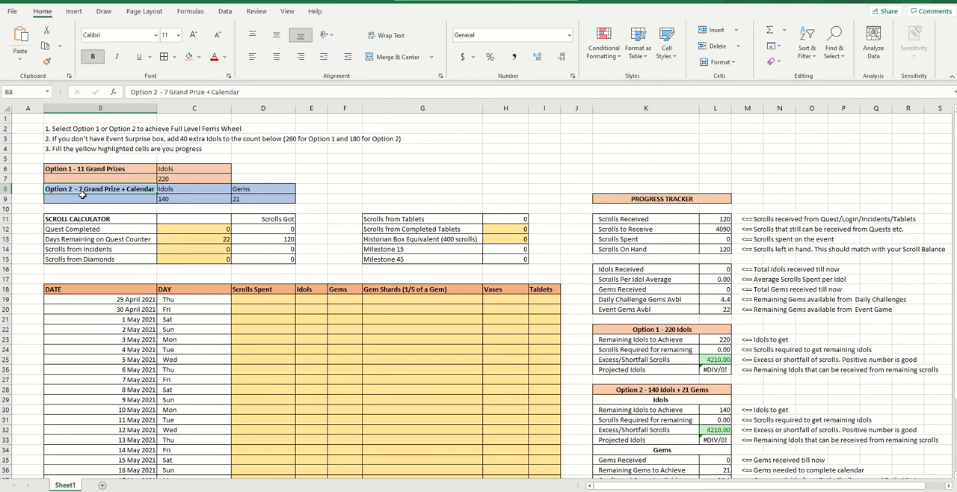
pyautogui.click(172, 198)
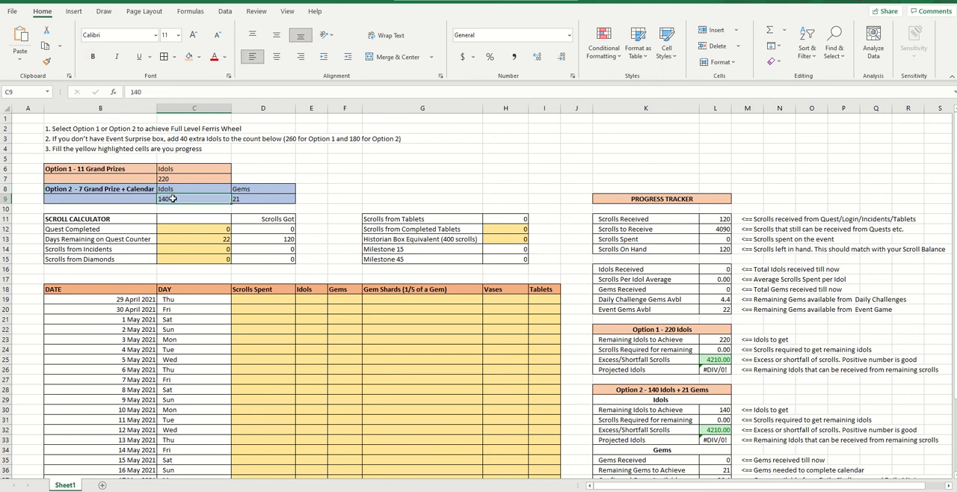
pyautogui.click(245, 198)
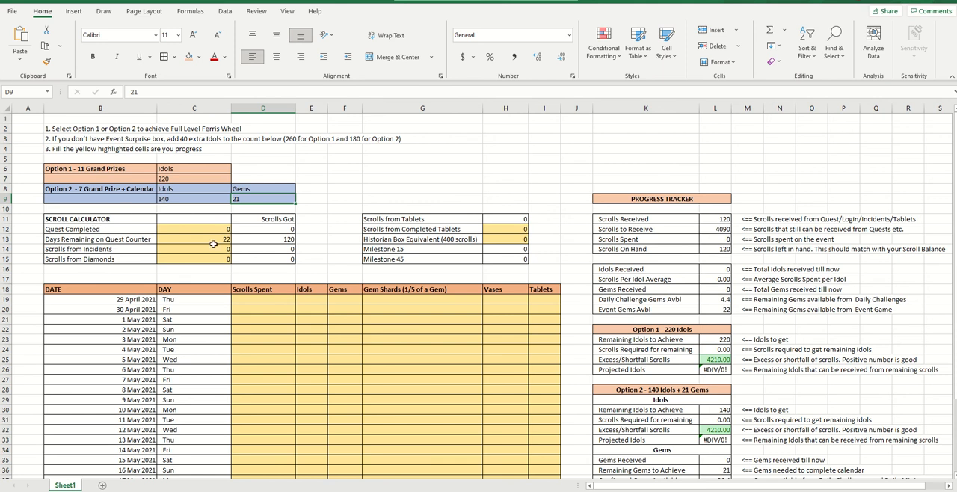
# Set Quest Completed to 5 in the scroll calculator and inspect the formula of its Scrolls Got cell
pyautogui.scroll(-1, 213, 245)
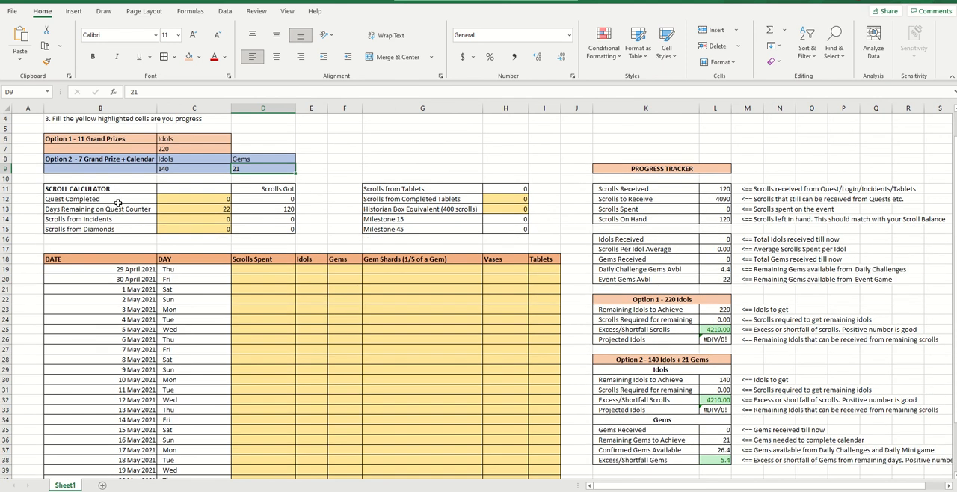
pyautogui.click(125, 197)
pyautogui.press('Right')
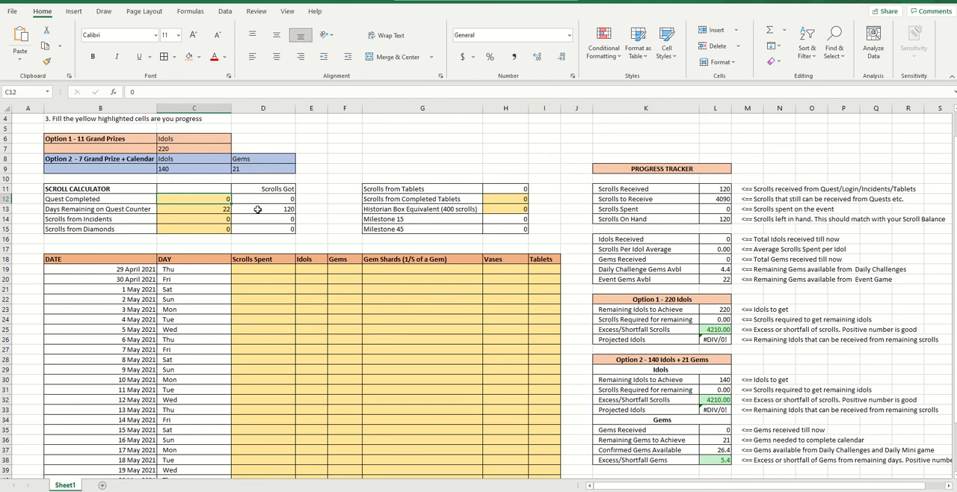
pyautogui.write('5')
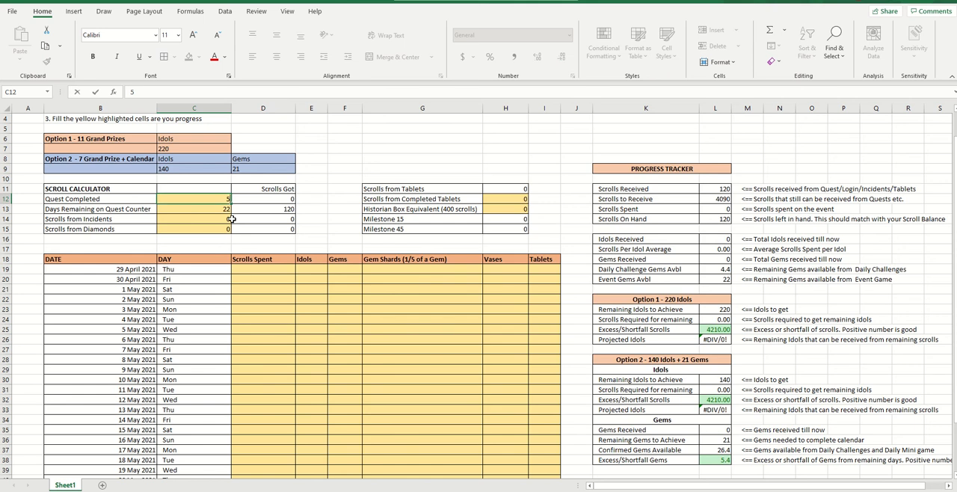
pyautogui.press('Return')
pyautogui.click(278, 198)
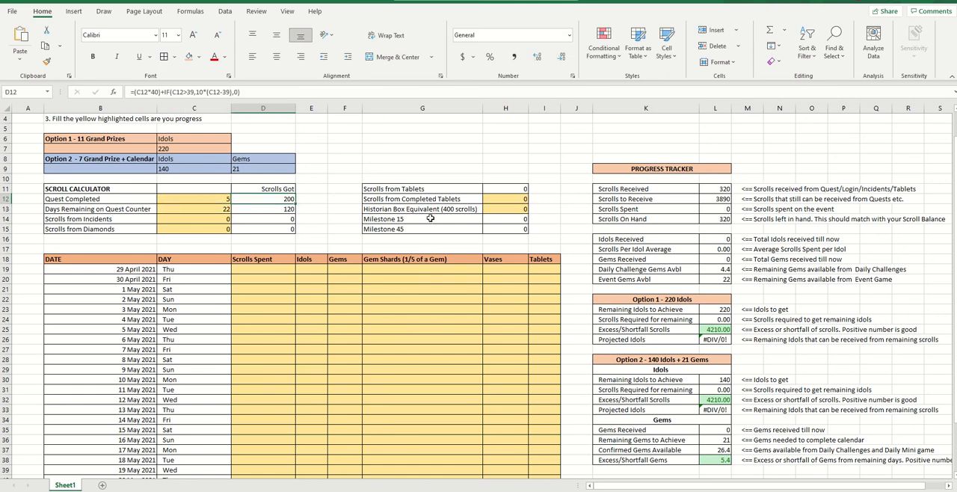
# Reset Quest Completed to 0 in the scroll calculator
pyautogui.press('Left')
pyautogui.write('0')
pyautogui.press('Return')
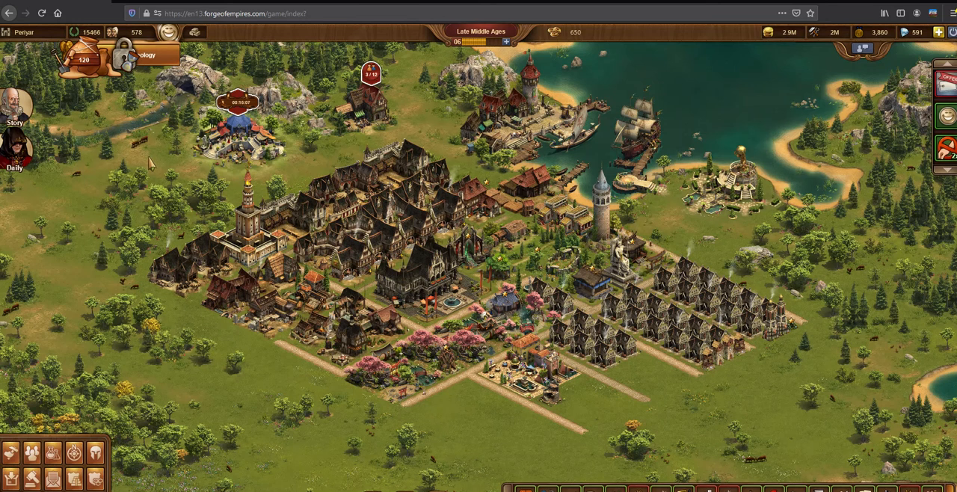
# View the Daily Challenge window in the Forge of Empires game, close it and switch to the FOE Archaeology Event 2021 workbook
pyautogui.click(21, 152)
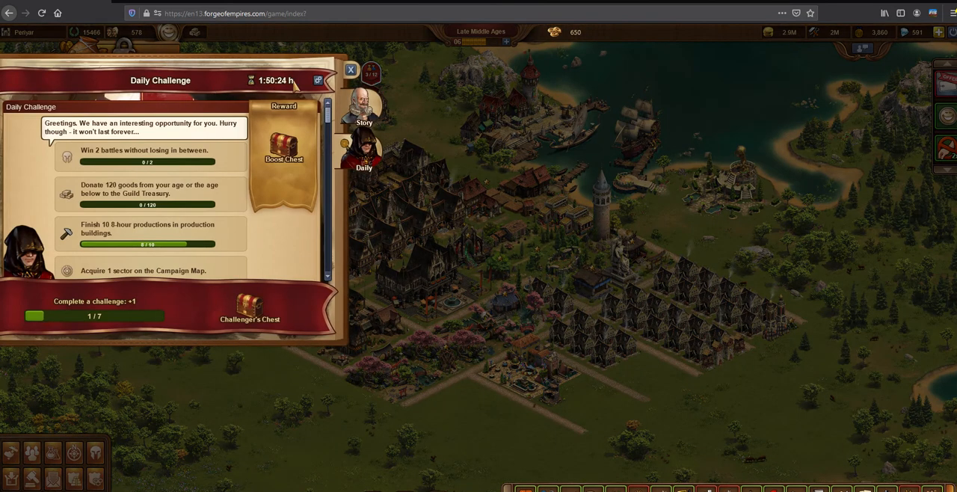
pyautogui.click(351, 70)
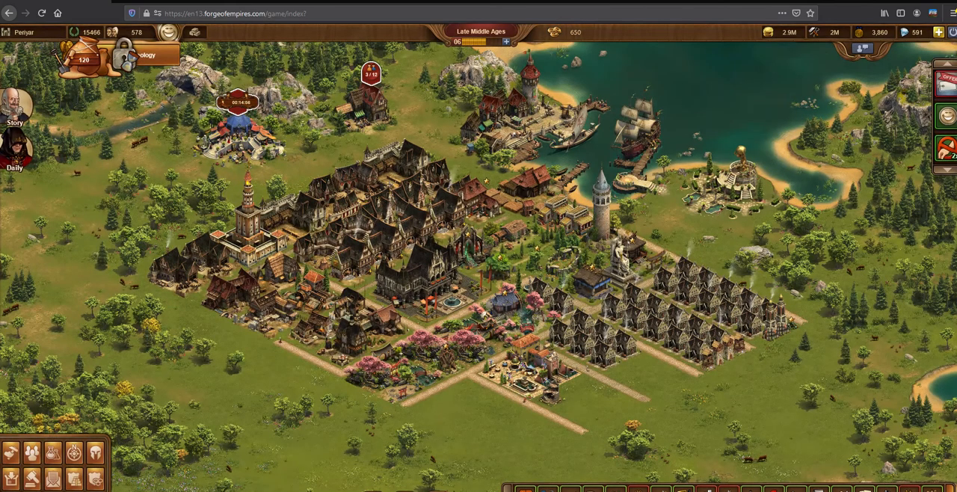
pyautogui.moveTo(281, 491)
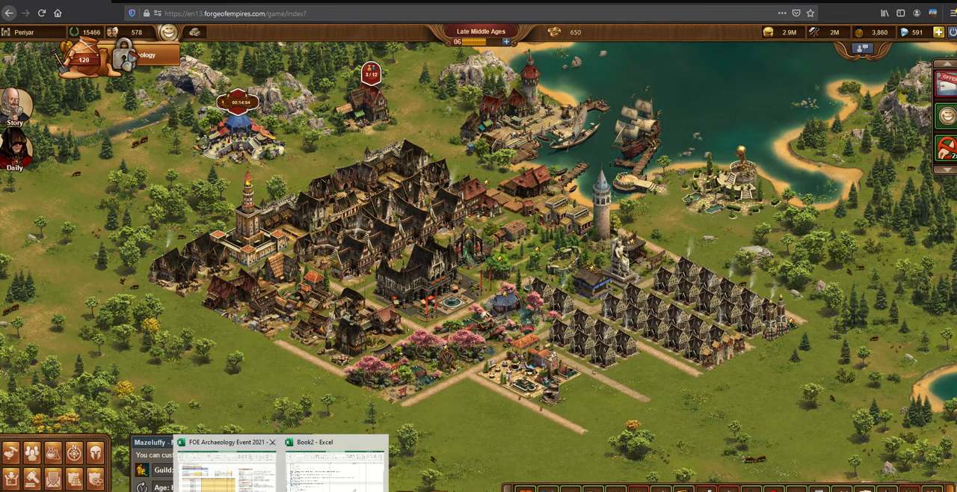
pyautogui.click(225, 463)
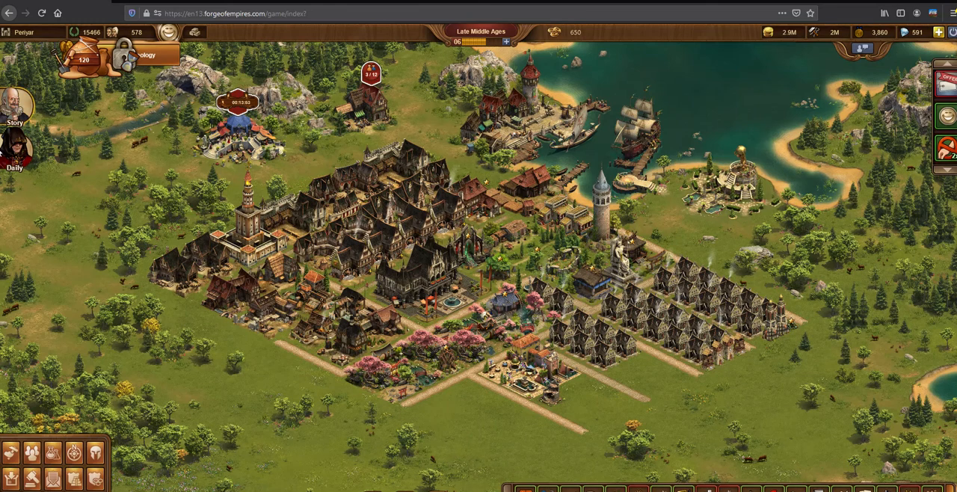
# Check the Daily Challenge tasks and reward once more in the game, close them and return to the Excel tracker
pyautogui.click(15, 148)
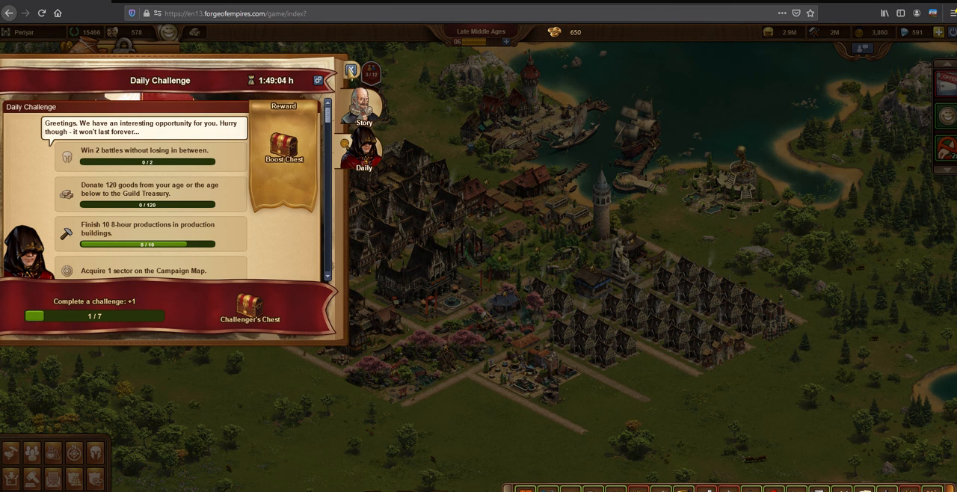
pyautogui.click(351, 70)
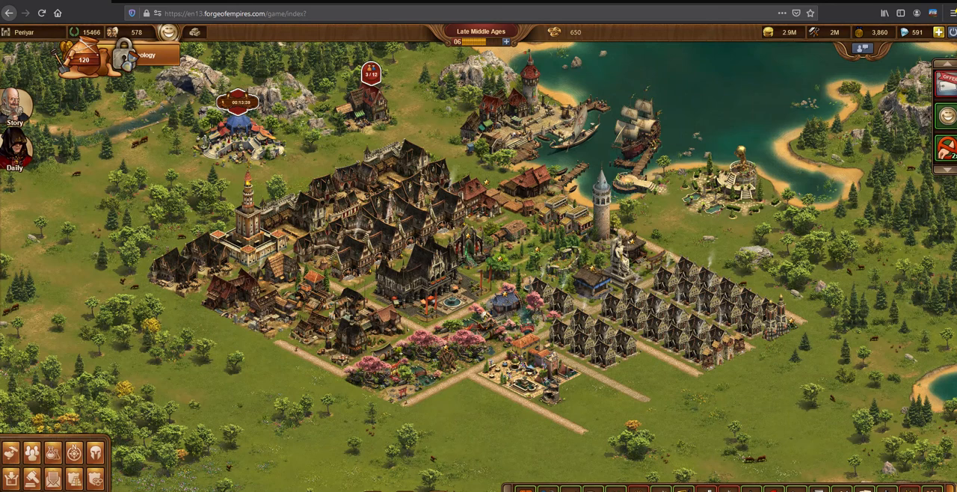
pyautogui.moveTo(224, 490)
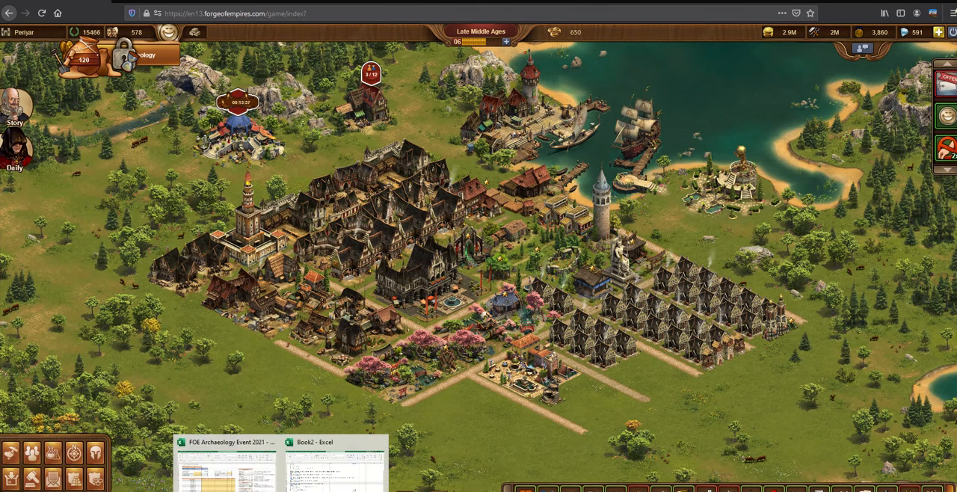
pyautogui.click(224, 460)
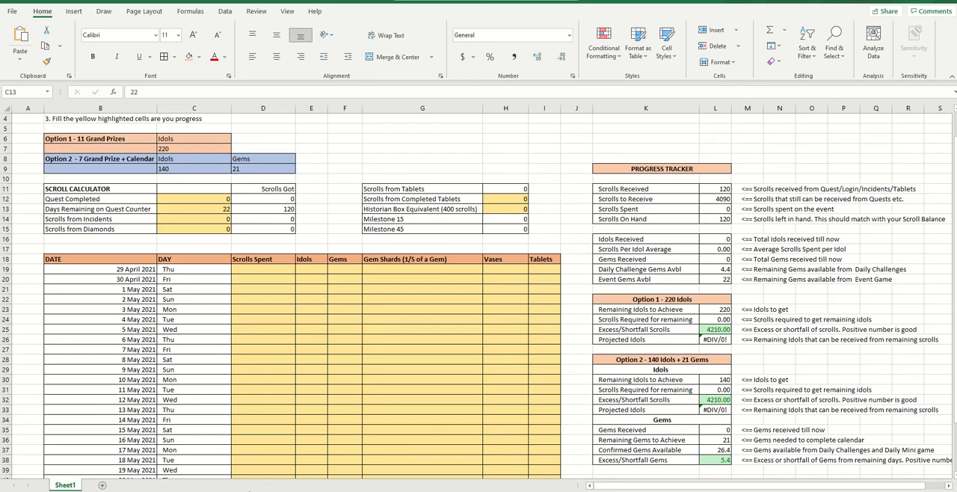
# Inspect the Scrolls Got formula for Days Remaining on Quest Counter and the input cell for Scrolls from Incidents
pyautogui.click(258, 213)
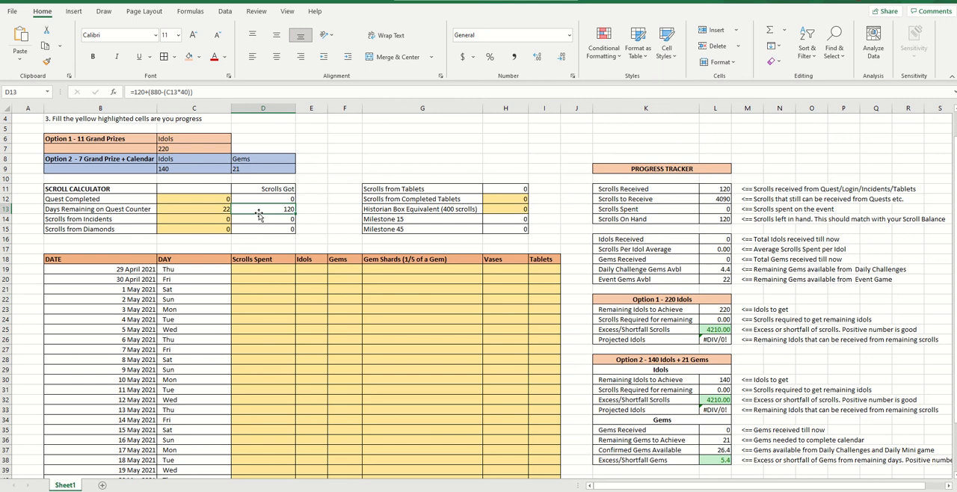
pyautogui.press('Left')
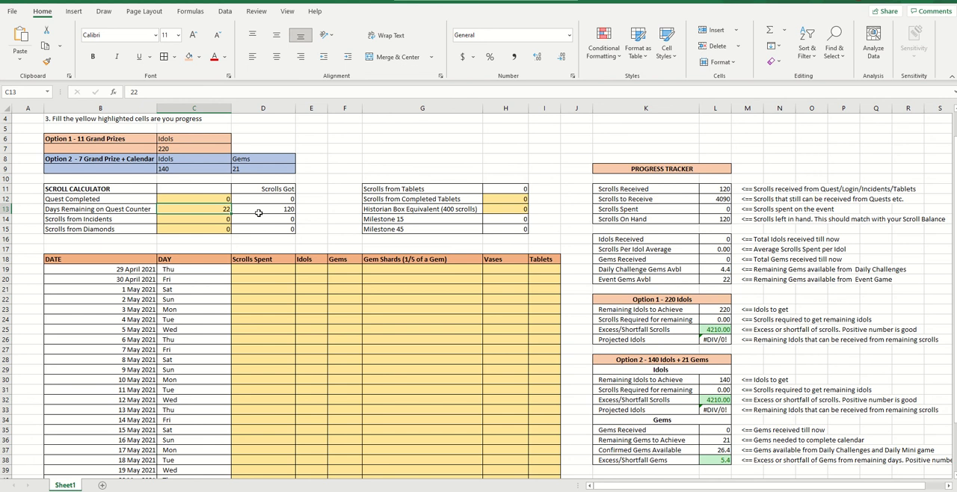
pyautogui.press('Down')
pyautogui.press('Left')
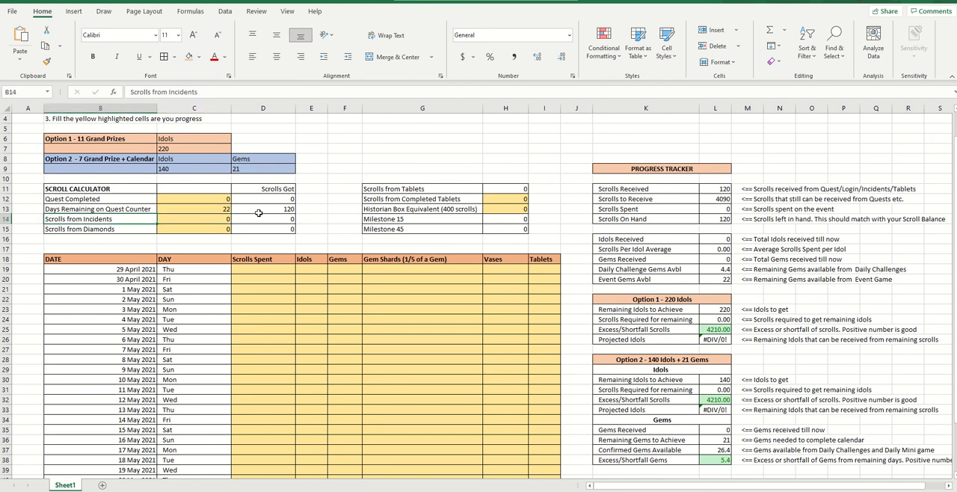
pyautogui.press('Right')
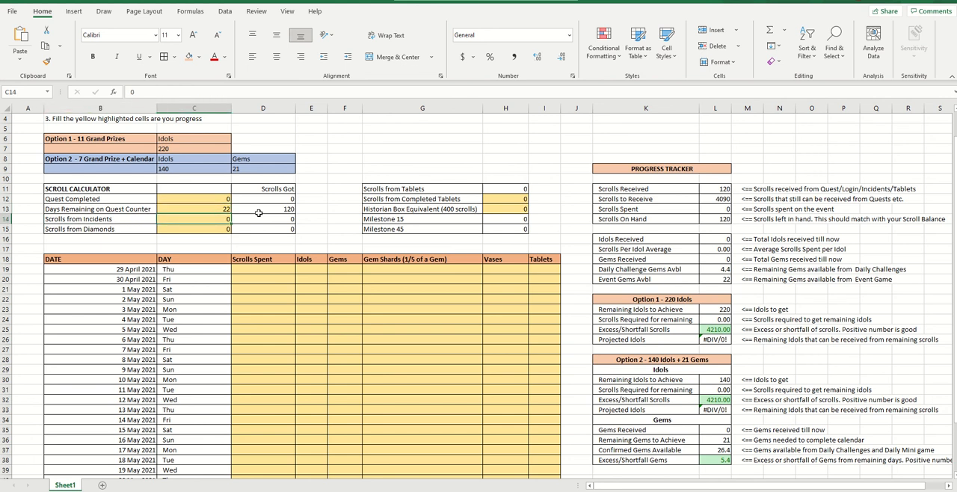
# Inspect the input cells for Scrolls from Diamonds, Scrolls from Completed Tablets and Historian Box Equivalent in the scroll calculator
pyautogui.press('Down')
pyautogui.press('Left')
pyautogui.press('Right')
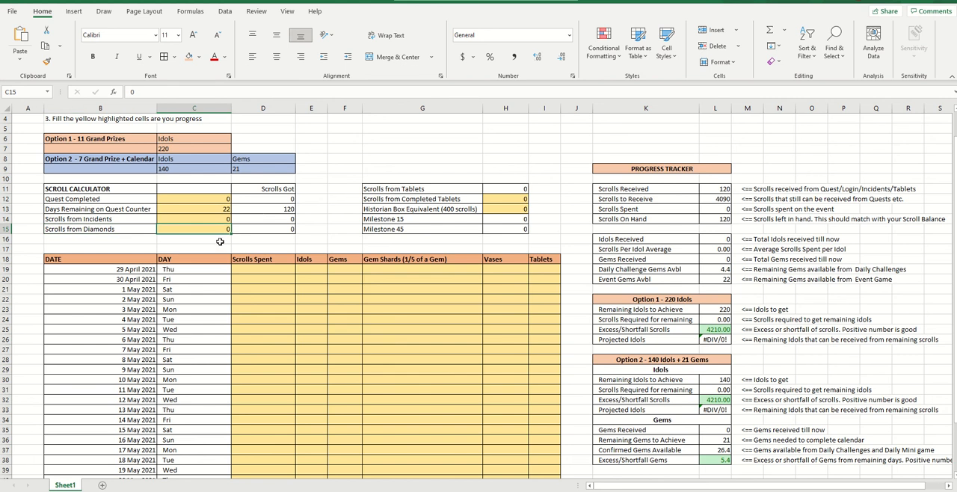
pyautogui.click(523, 199)
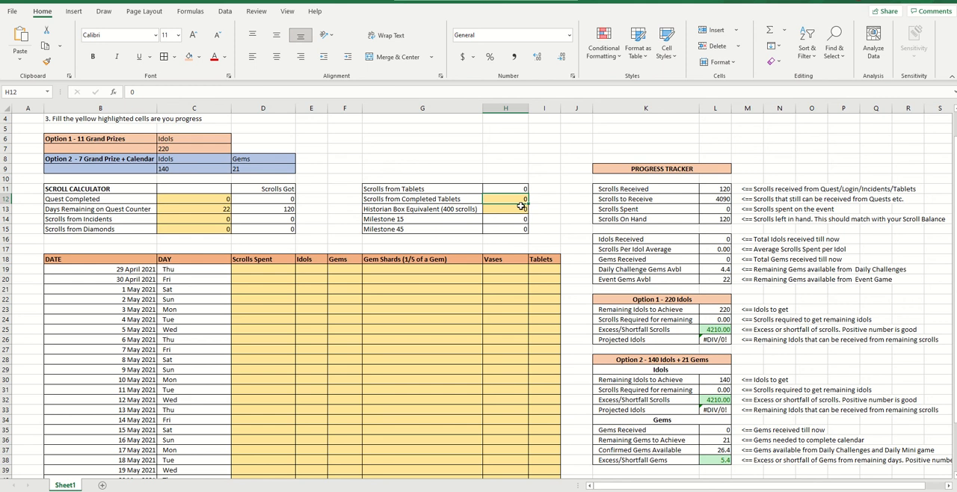
pyautogui.click(522, 207)
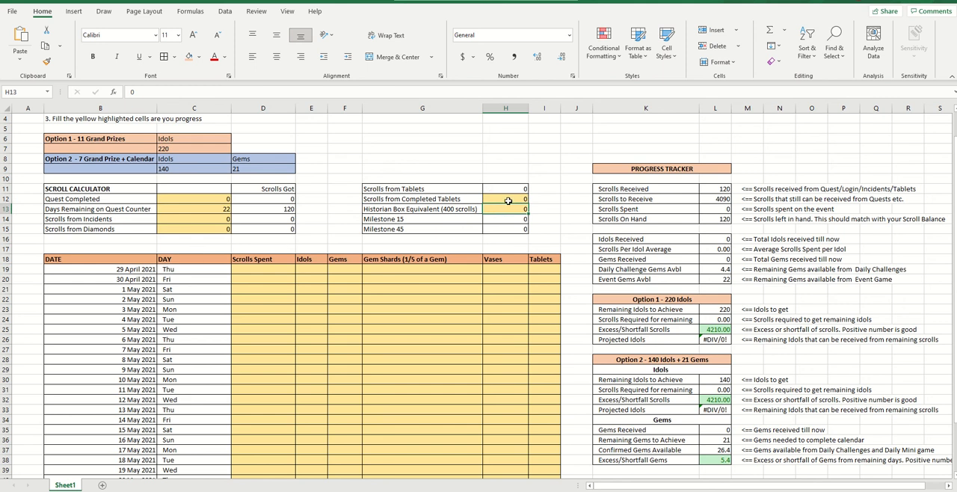
# Try 20 and 40 as the Scrolls from Completed Tablets value, and reset it to 0
pyautogui.click(508, 201)
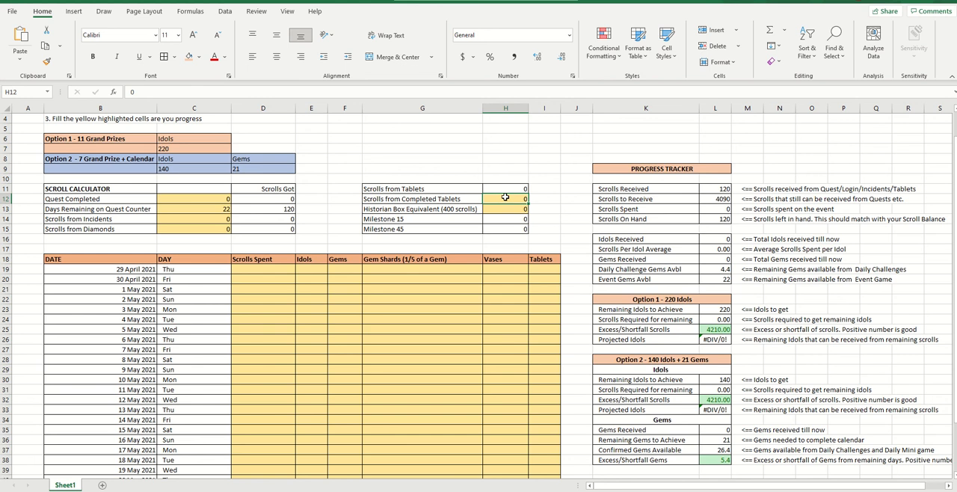
pyautogui.write('20')
pyautogui.press('Return')
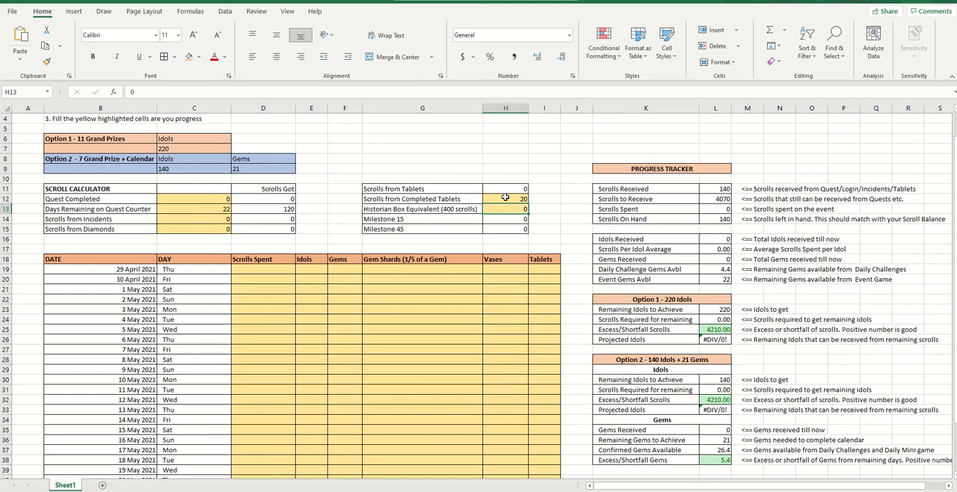
pyautogui.click(506, 198)
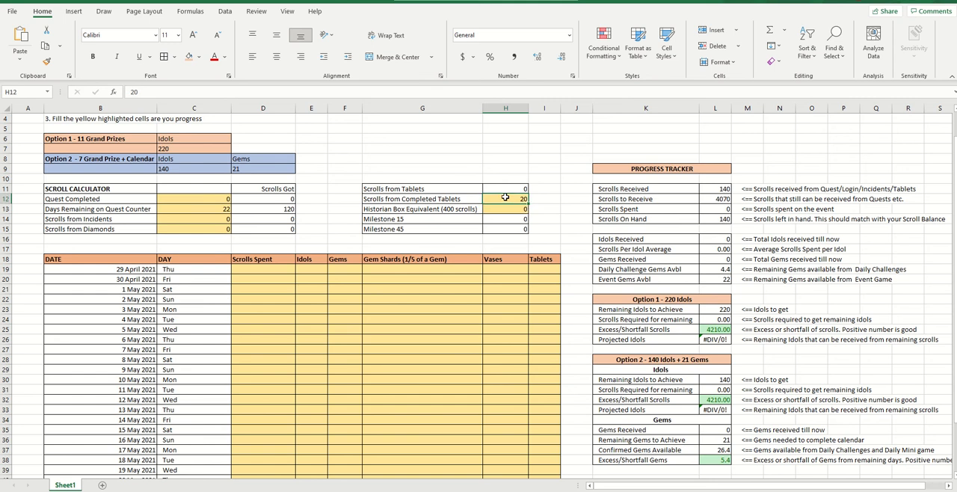
pyautogui.write('40')
pyautogui.press('Return')
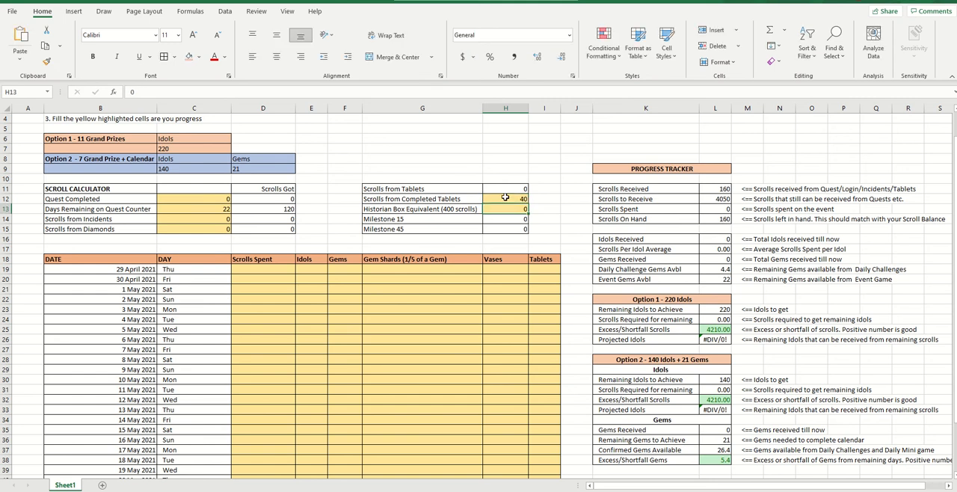
pyautogui.click(506, 197)
pyautogui.write('0')
pyautogui.press('Return')
# Try 400 and 800 as the Historian Box Equivalent value, and reset it to 0
pyautogui.click(452, 209)
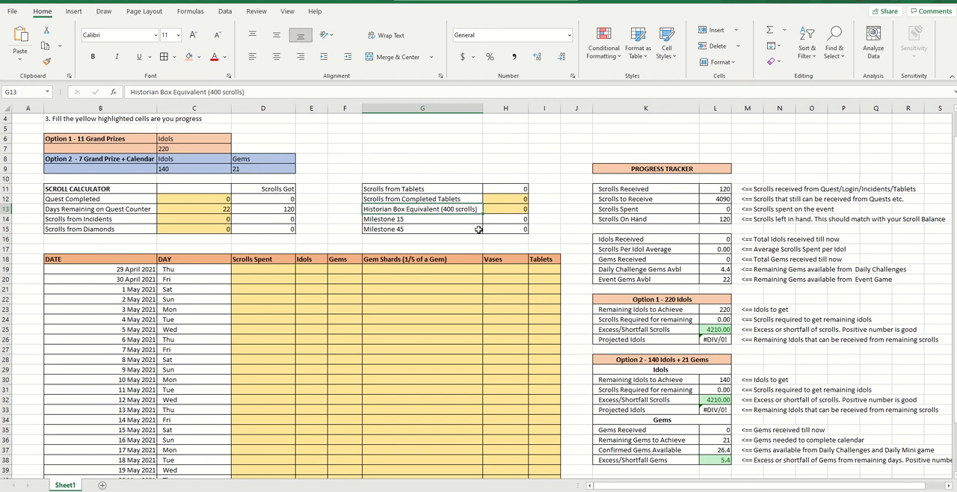
pyautogui.press('Right')
pyautogui.write('400')
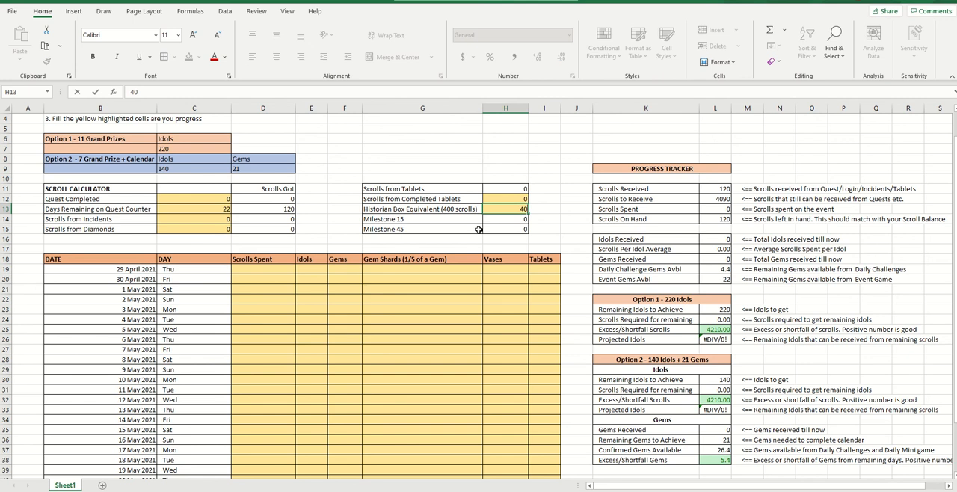
pyautogui.press('Return')
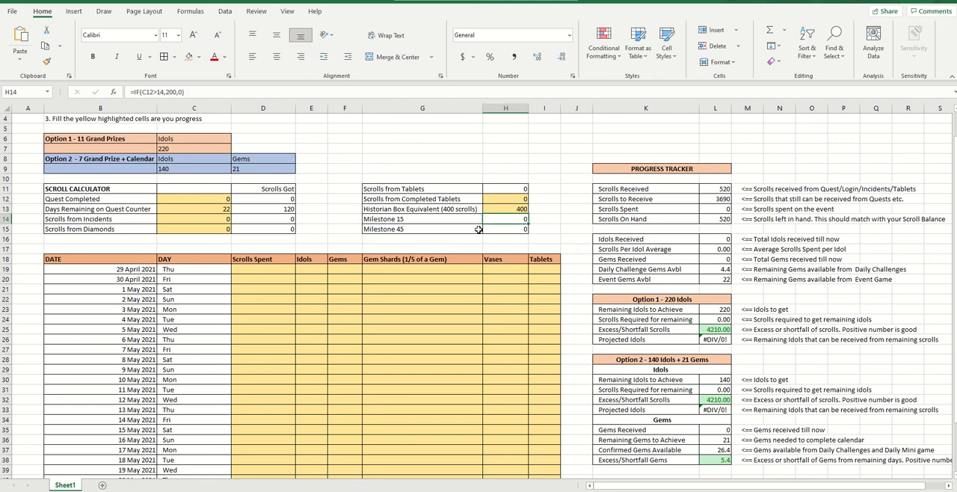
pyautogui.press('Up')
pyautogui.write('800')
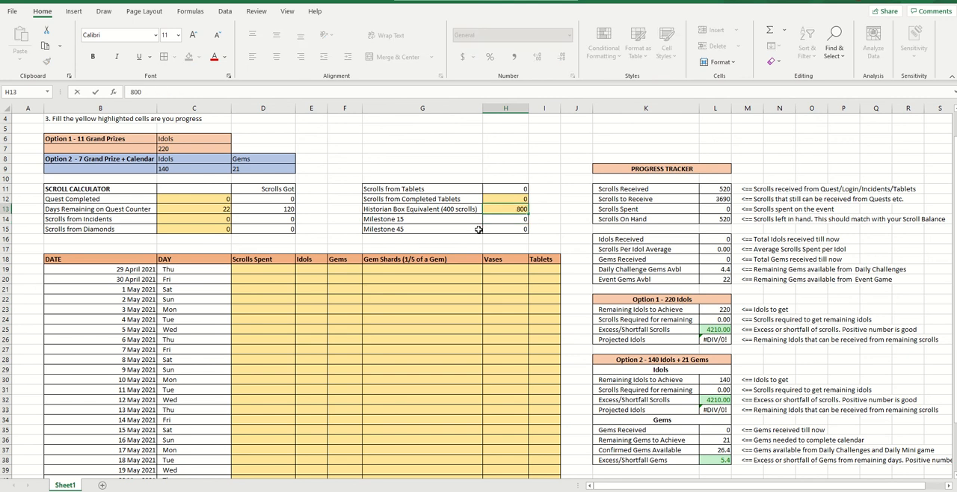
pyautogui.press('Return')
pyautogui.press('Up')
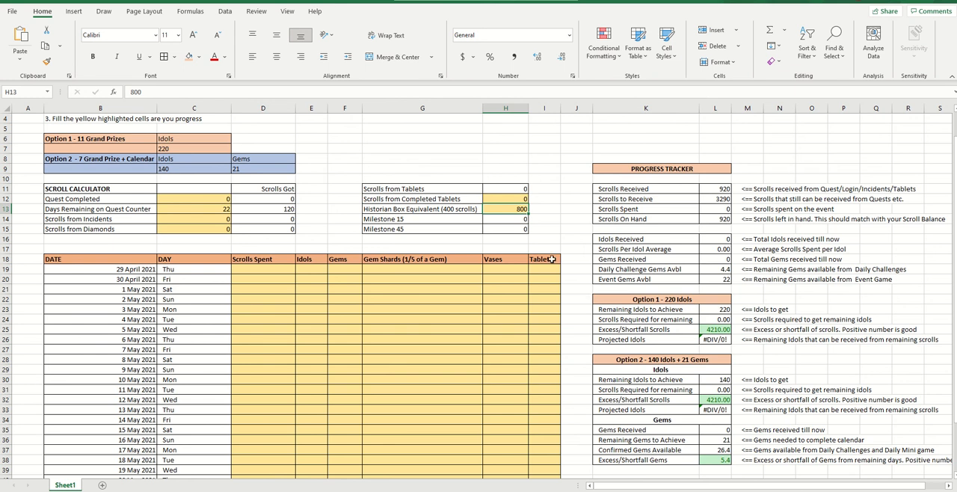
pyautogui.write('0')
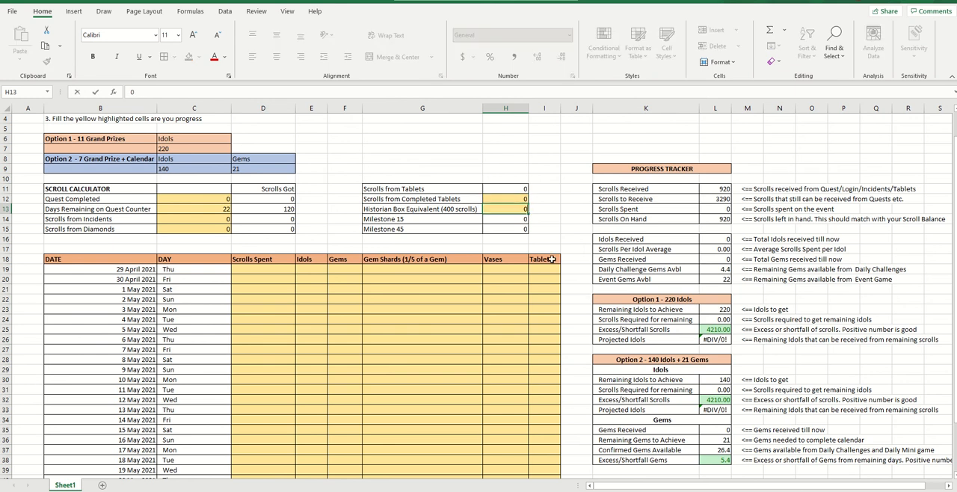
pyautogui.press('Return')
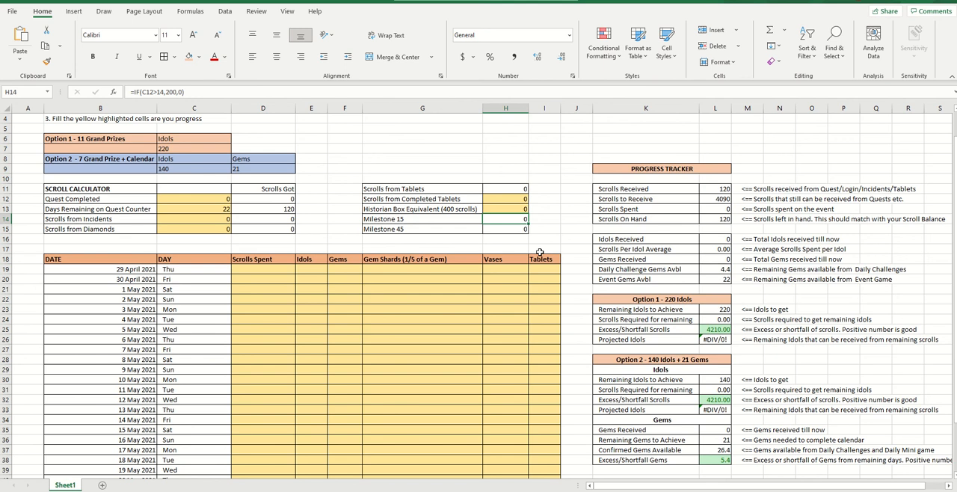
# Highlight the daily log's yellow entry range from Scrolls Spent to Tablets, covering 29 April to 20 May 2021
pyautogui.scroll(-2, 534, 251)
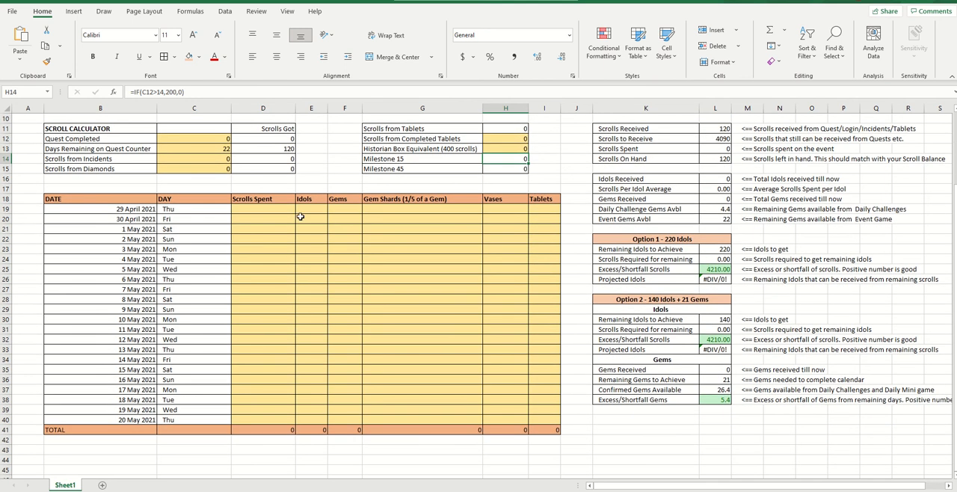
pyautogui.click(252, 212)
pyautogui.moveTo(460, 318); pyautogui.dragTo(548, 416)
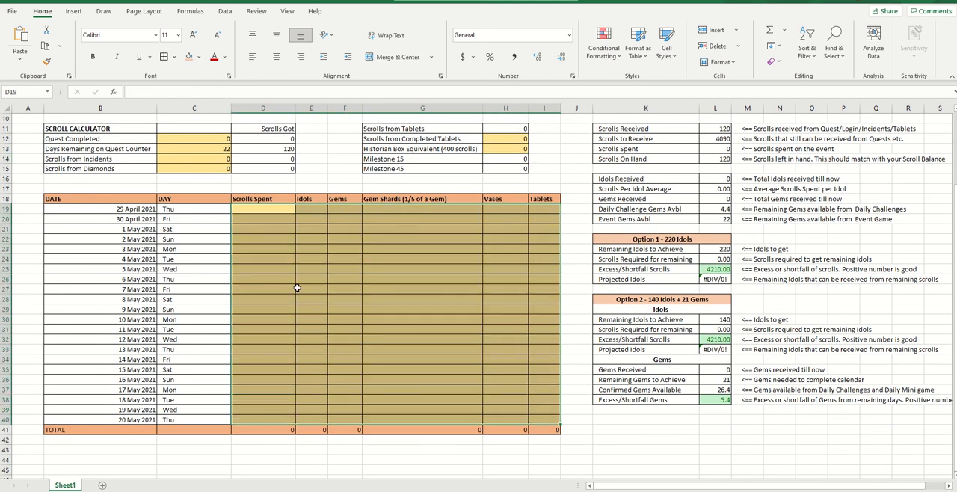
pyautogui.click(241, 207)
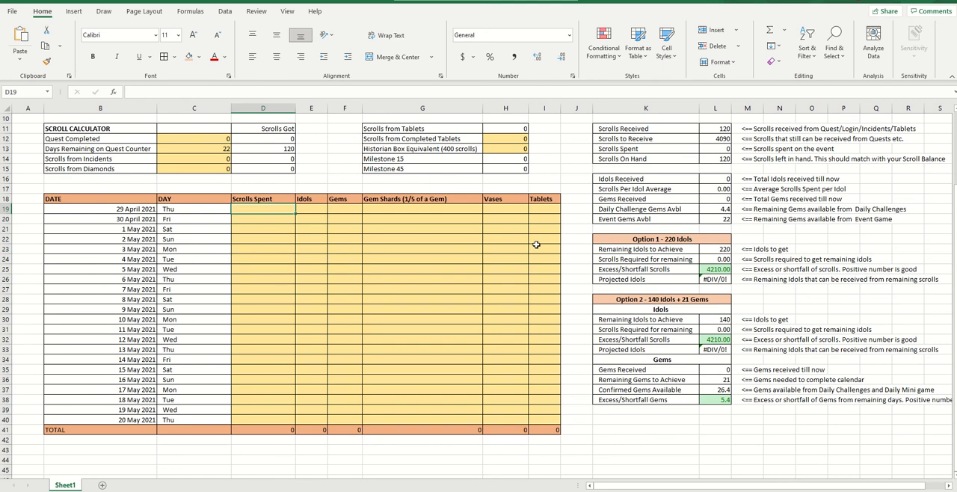
# Go through the Idols, Gems, Gem Shards, Vases and Tablets cells in the 29 April row of the daily log
pyautogui.press('Right')
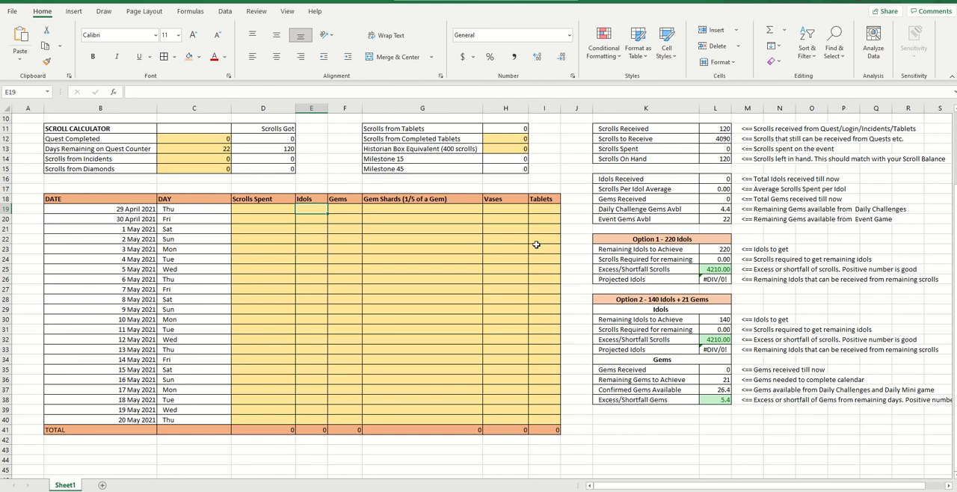
pyautogui.press('Right')
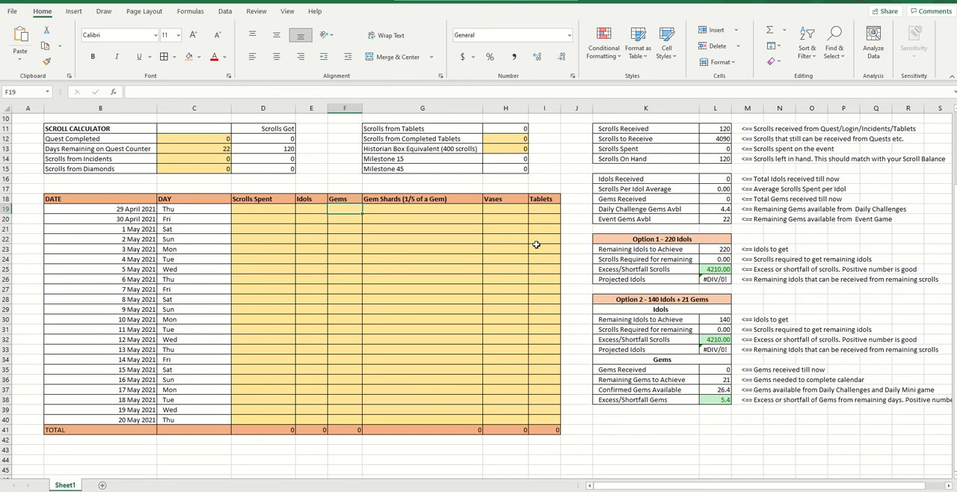
pyautogui.press('Right')
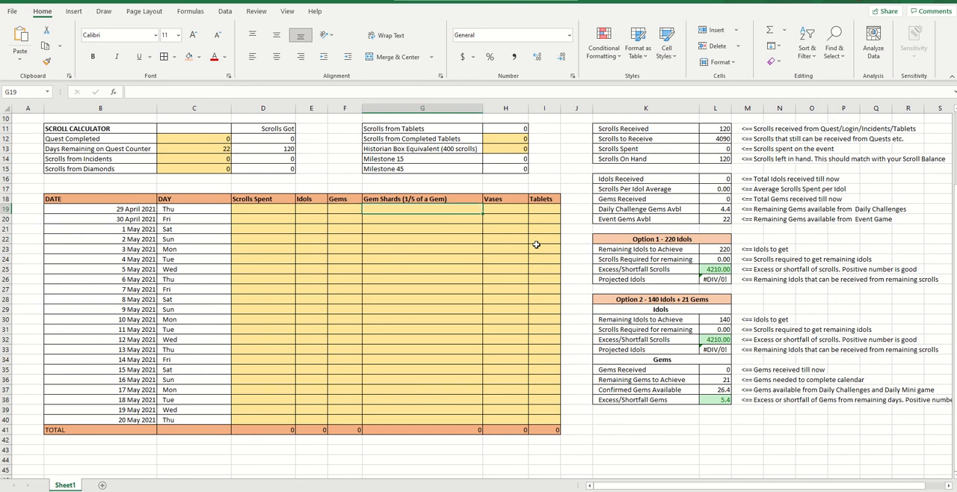
pyautogui.press('Right')
pyautogui.press('Right')
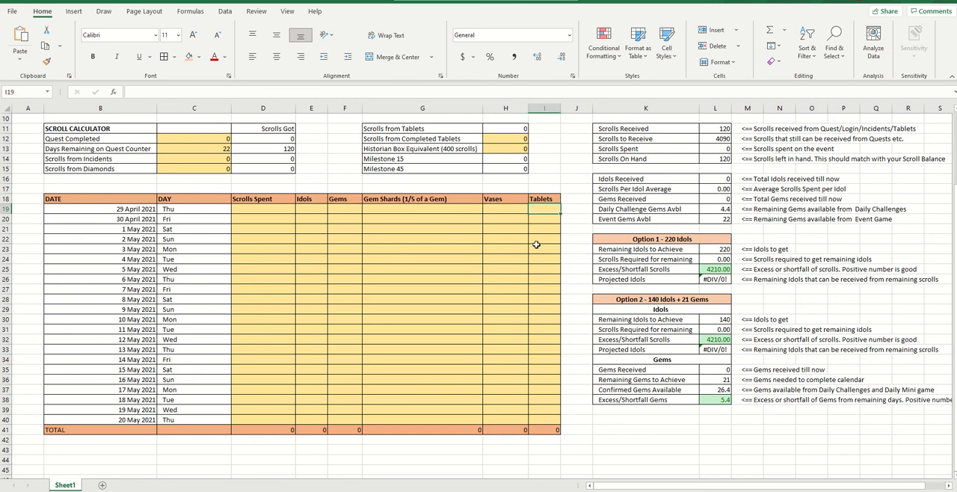
pyautogui.press('Left')
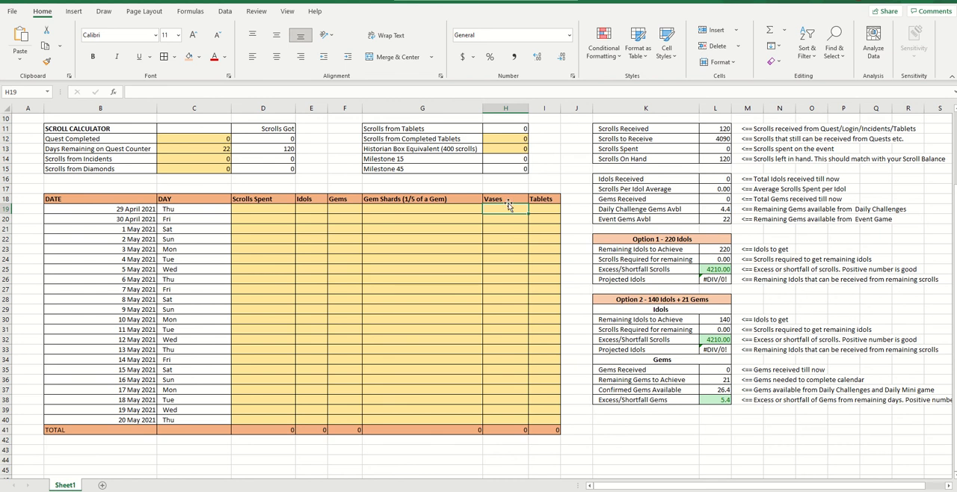
# Highlight the Vases column through its total, and revisit the 29 April cells for Scrolls Spent, Gems, Gem Shards and Tablets
pyautogui.moveTo(507, 199); pyautogui.dragTo(497, 431)
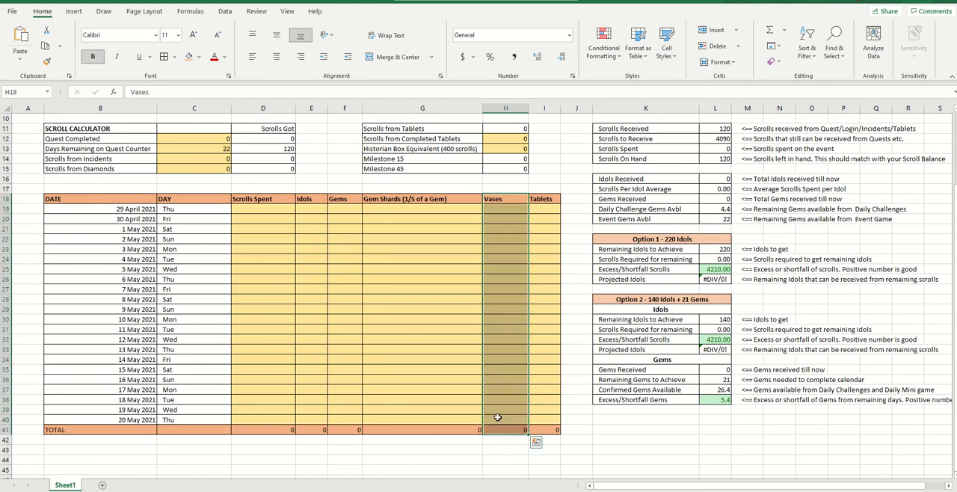
pyautogui.click(516, 307)
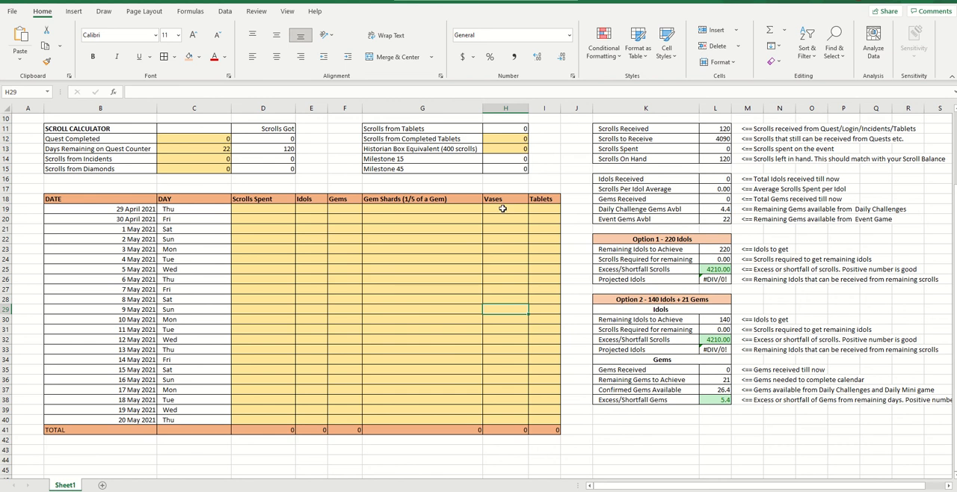
pyautogui.click(272, 210)
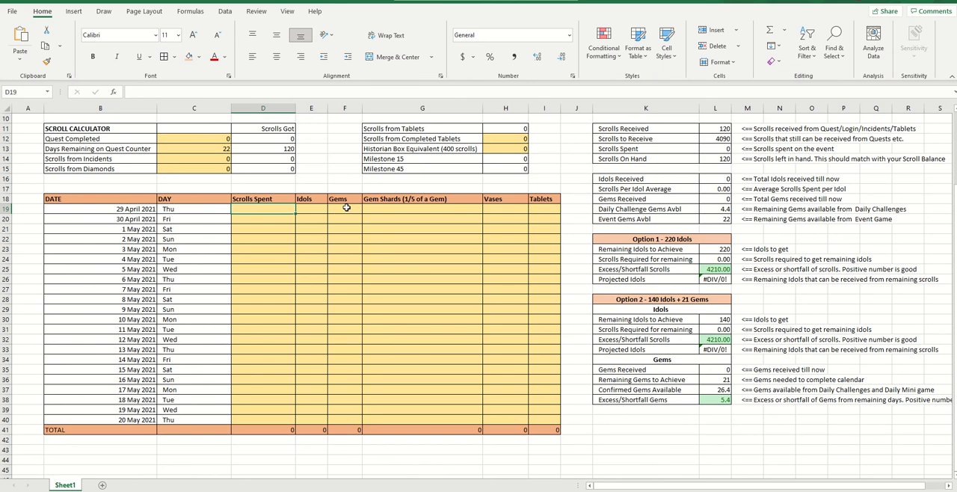
pyautogui.click(346, 208)
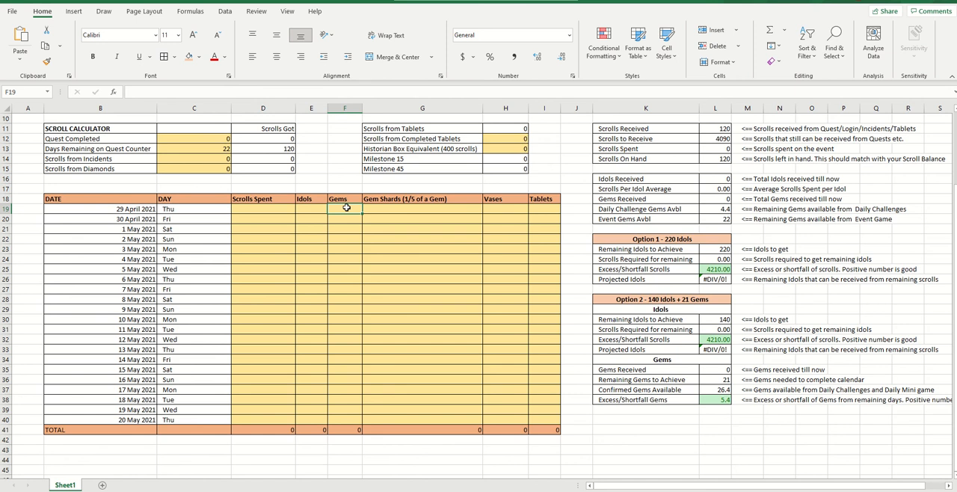
pyautogui.press('Right')
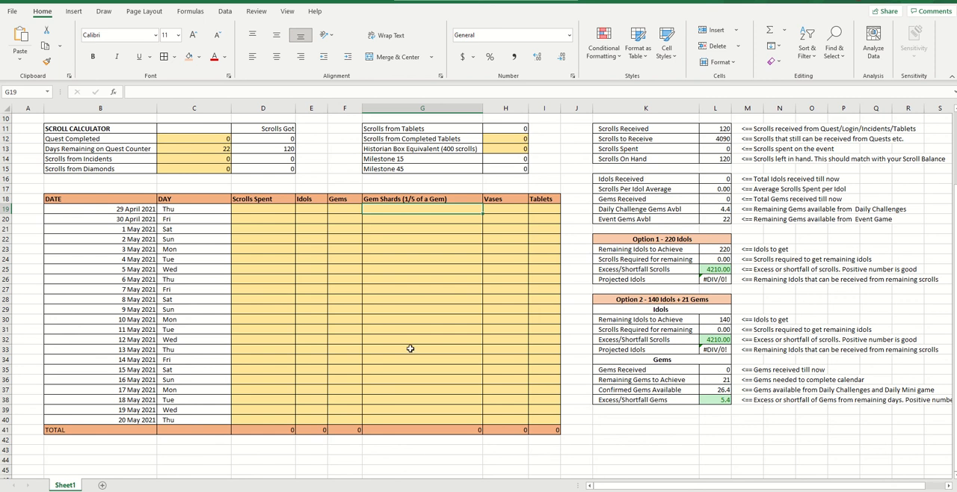
pyautogui.click(547, 210)
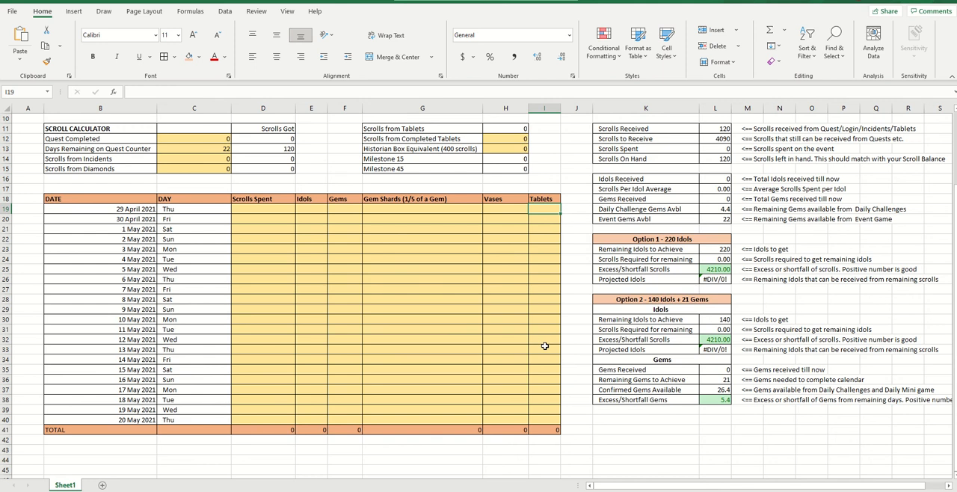
# Highlight the whole Progress Tracker block and inspect the formula behind Scrolls Received
pyautogui.scroll(1, 544, 341)
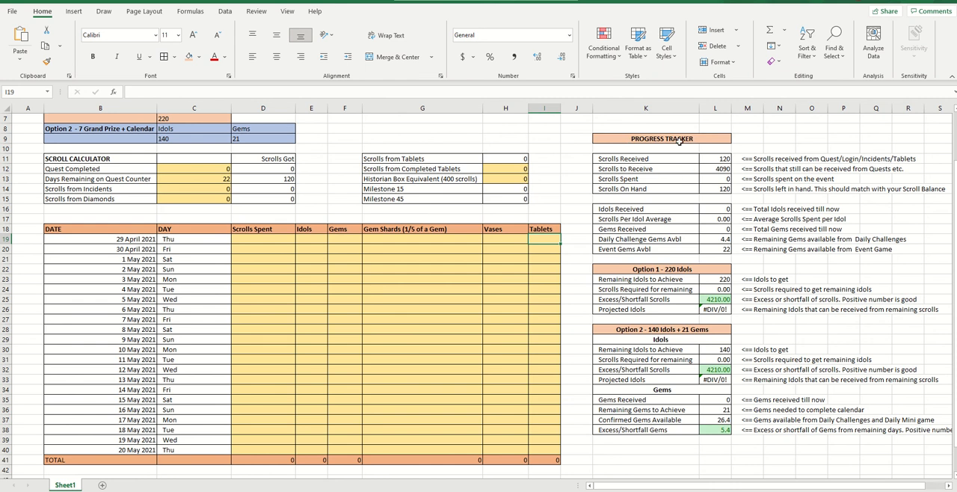
pyautogui.moveTo(678, 140); pyautogui.dragTo(666, 430)
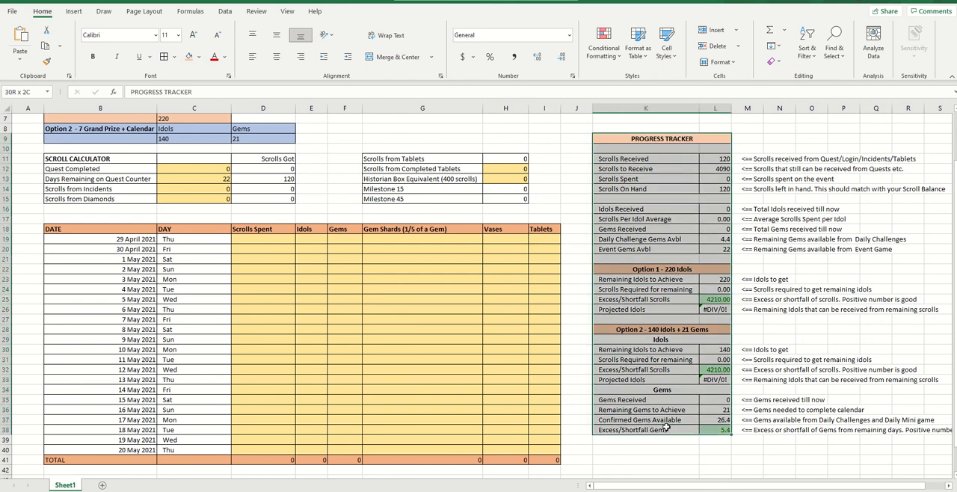
pyautogui.click(670, 159)
pyautogui.click(706, 157)
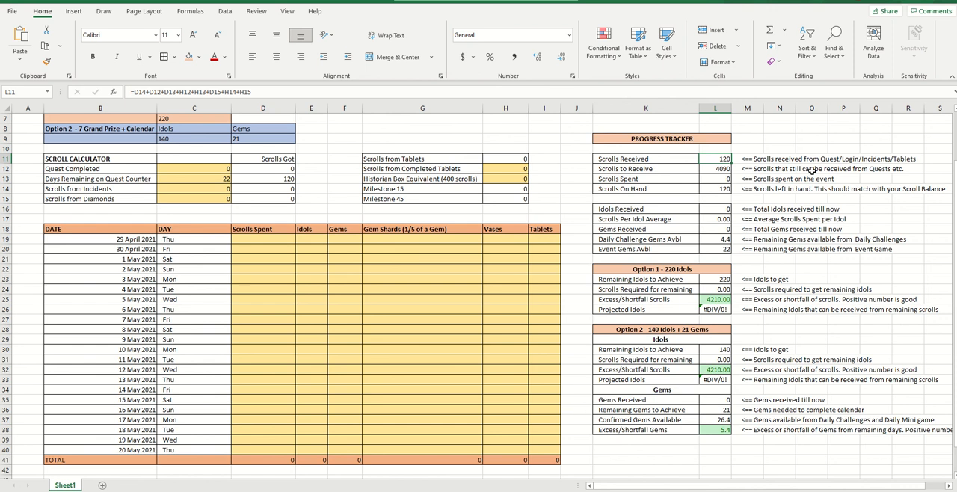
# Review the Quest Completed and Days Remaining on Quest Counter inputs and the latter's Scrolls Got formula
pyautogui.click(206, 170)
pyautogui.press('Down')
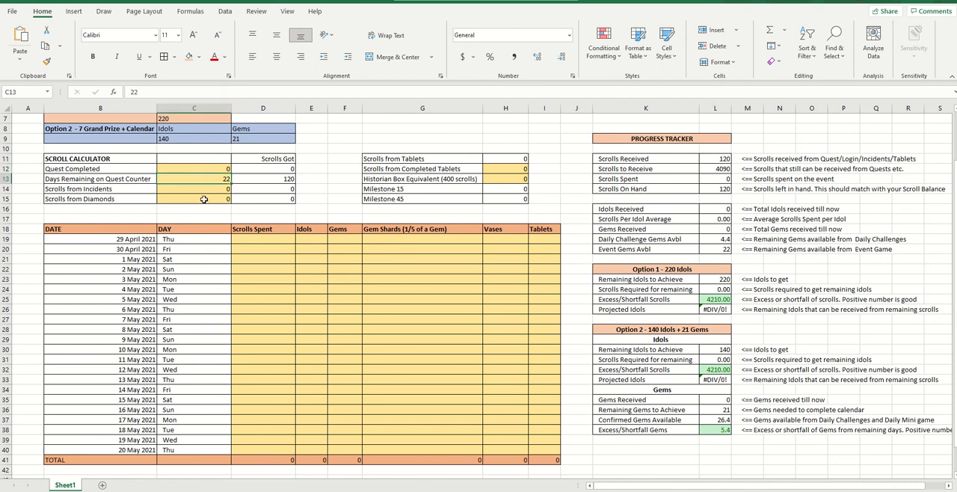
pyautogui.click(285, 182)
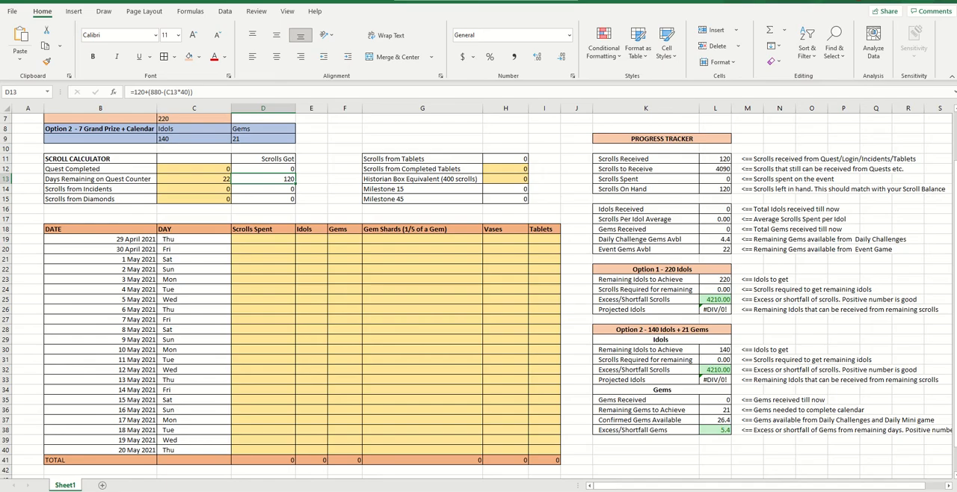
# Switch to the Forge of Empires game to check the event's scroll balance, and return to the Excel tracker
pyautogui.hotkey('alt', 'Tab')
pyautogui.moveTo(92, 74)
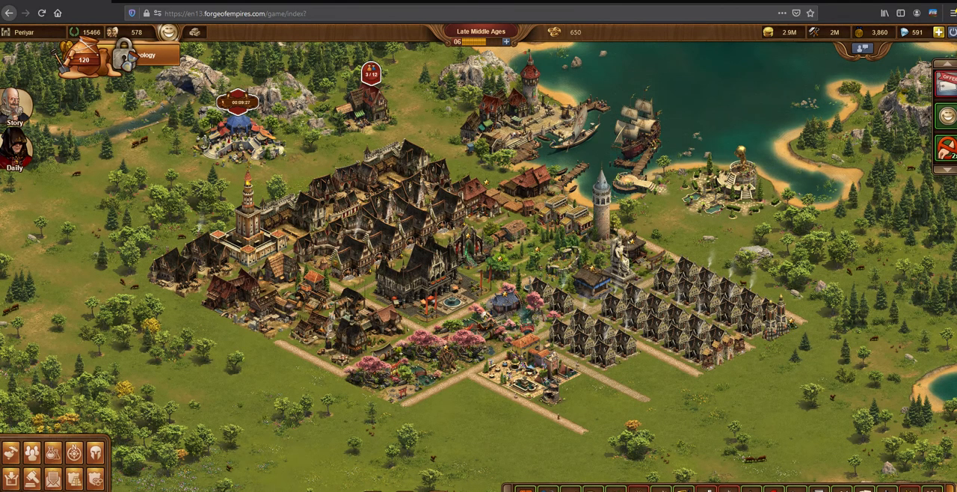
pyautogui.moveTo(280, 491)
pyautogui.click(231, 475)
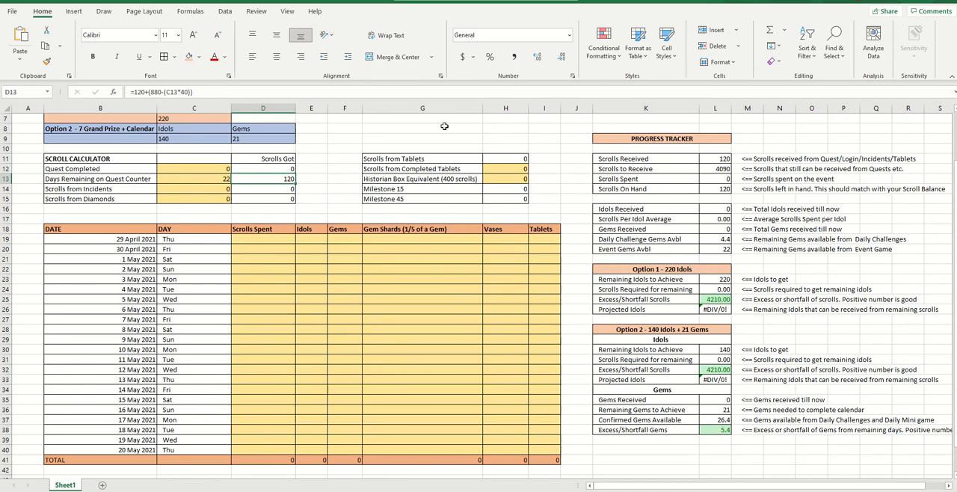
# Inspect the Progress Tracker formulas for Scrolls Received, Scrolls to Receive, Scrolls Spent and Scrolls On Hand
pyautogui.click(723, 162)
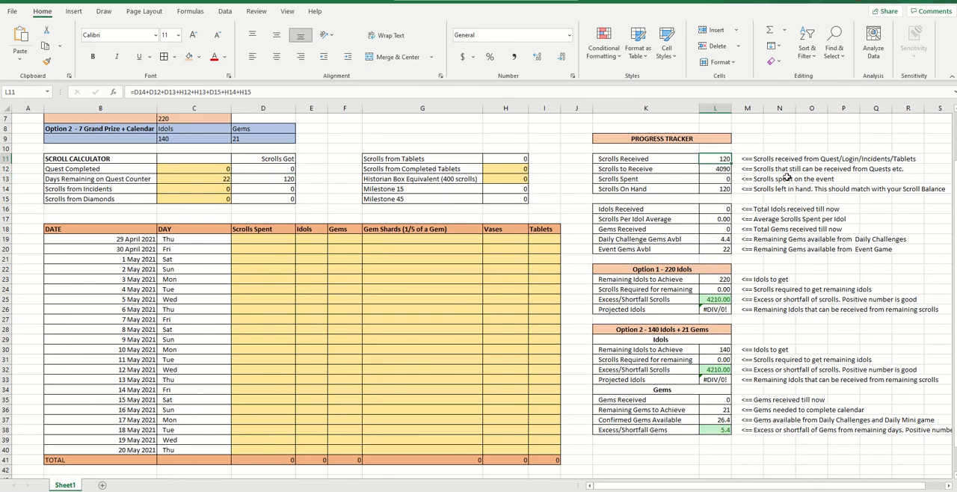
pyautogui.press('Down')
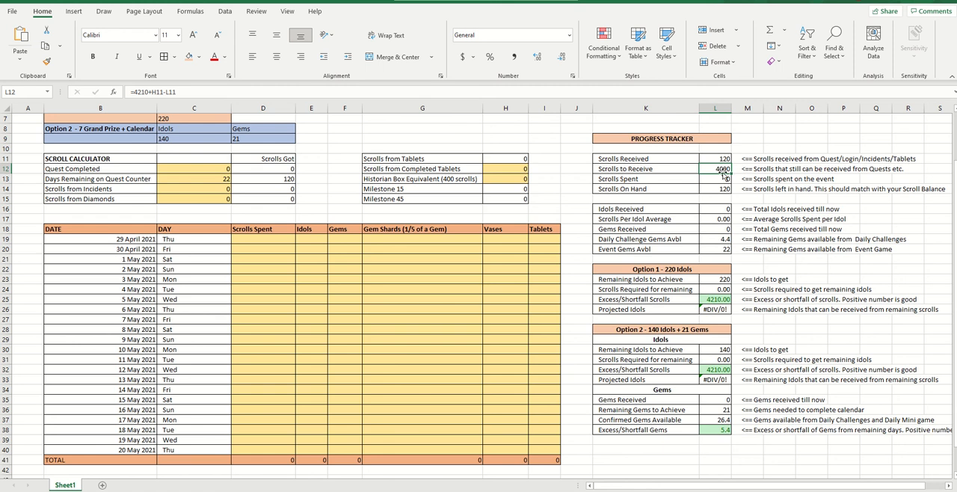
pyautogui.click(704, 179)
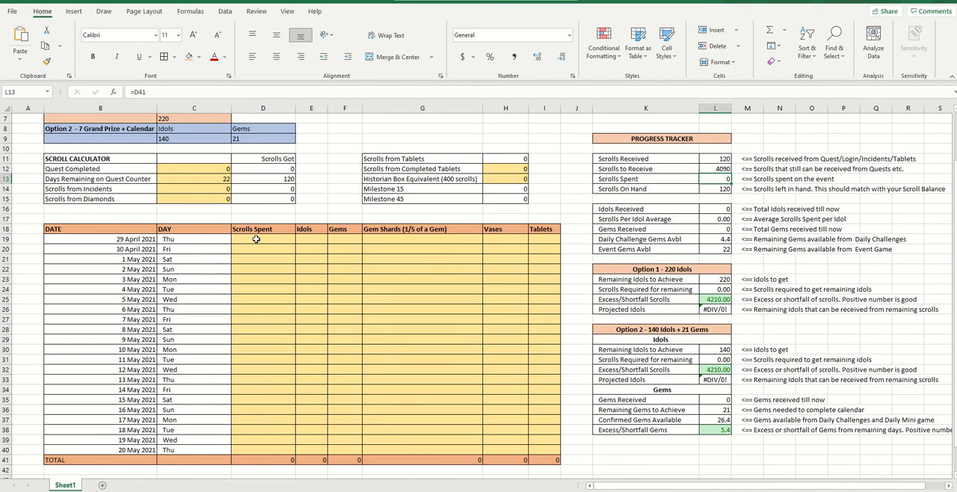
pyautogui.click(718, 190)
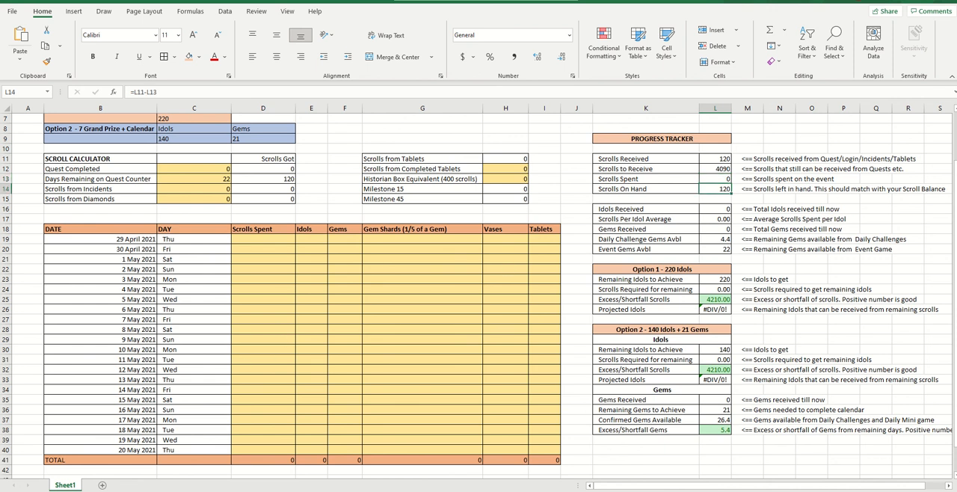
# Set Quest Completed to 5 in the Scroll Calculator and check the four scroll figures in the Progress Tracker
pyautogui.click(203, 167)
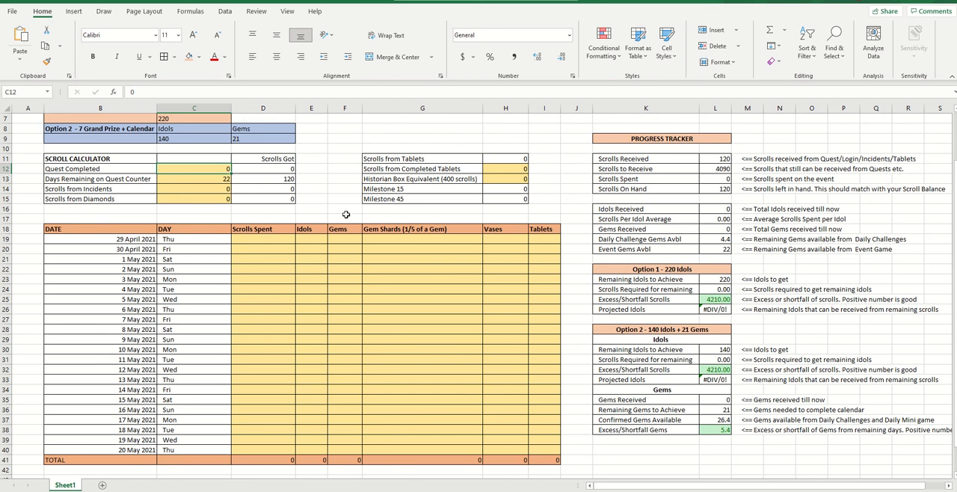
pyautogui.write('5')
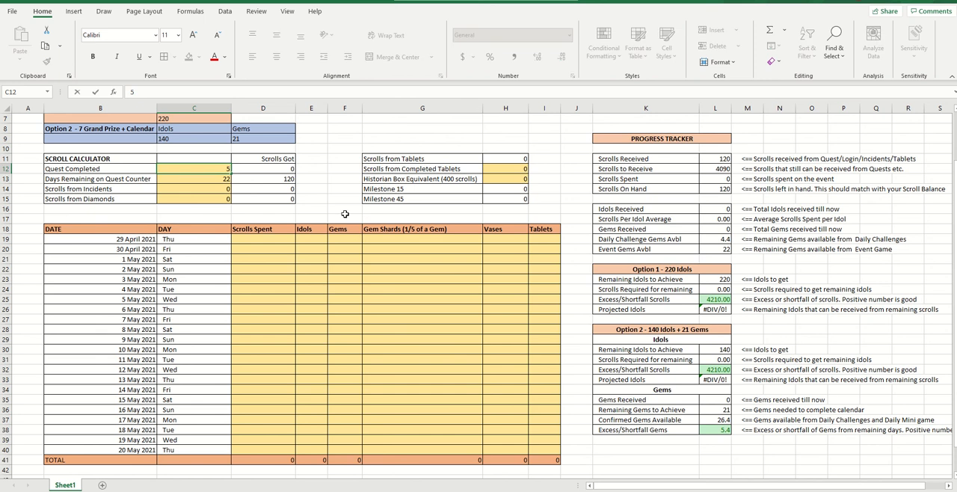
pyautogui.press('Return')
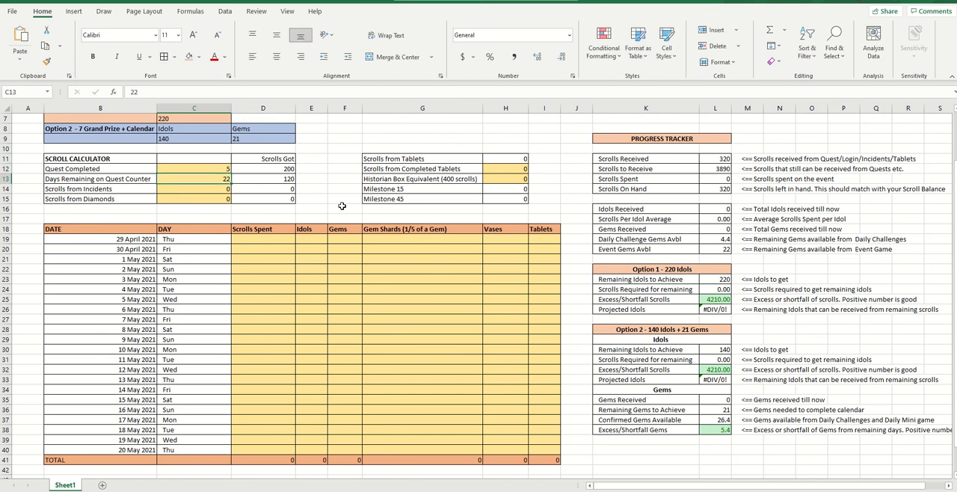
pyautogui.click(724, 160)
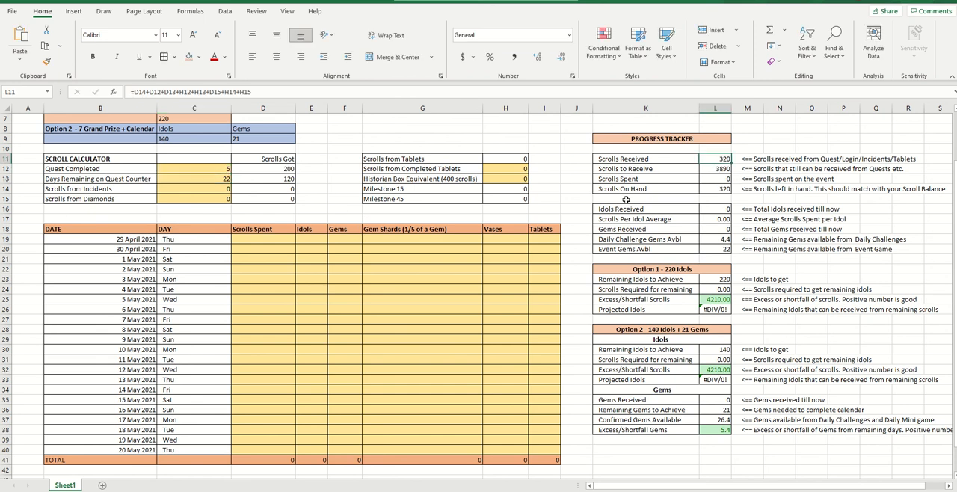
pyautogui.click(717, 188)
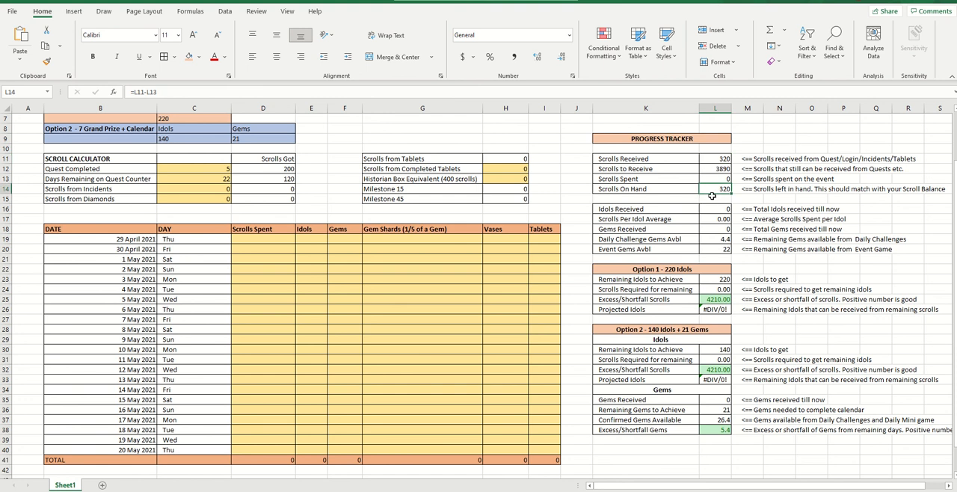
pyautogui.click(711, 170)
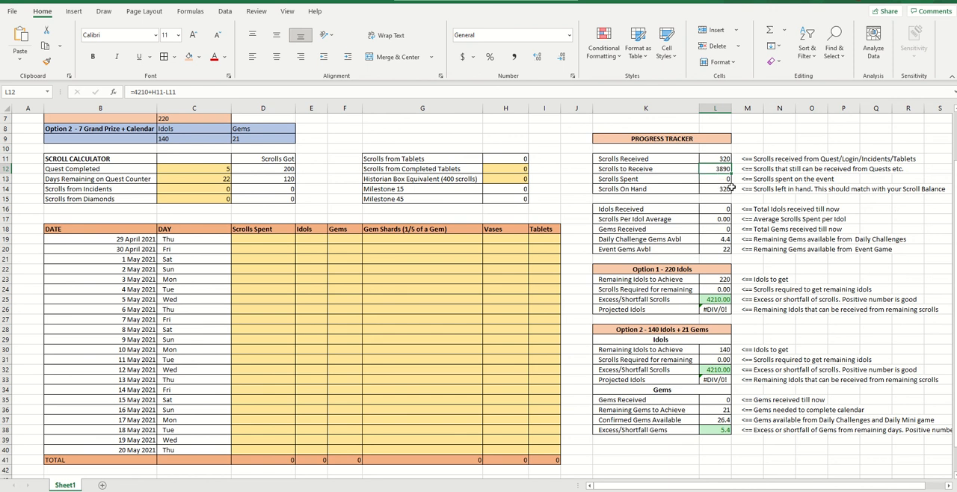
pyautogui.click(714, 179)
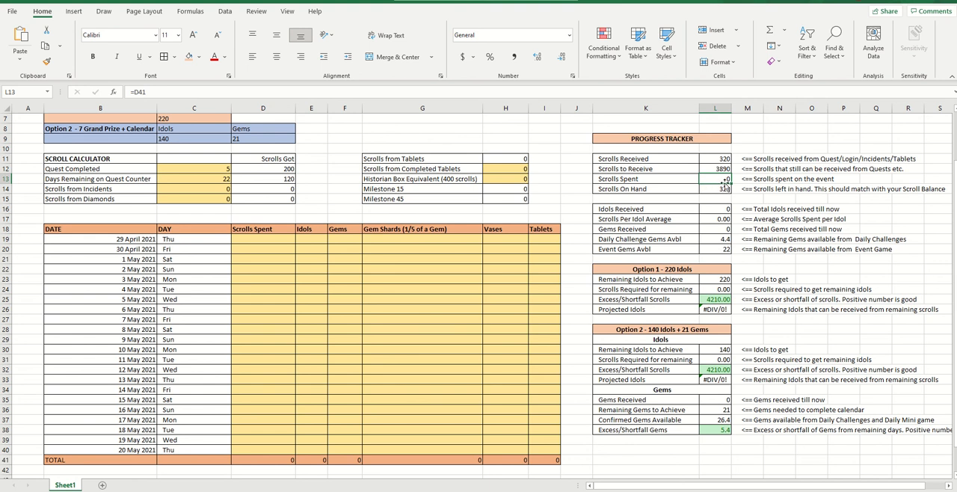
# Set Days Remaining on Quest Counter to 20 and check Scrolls Received and Scrolls to Receive
pyautogui.click(223, 179)
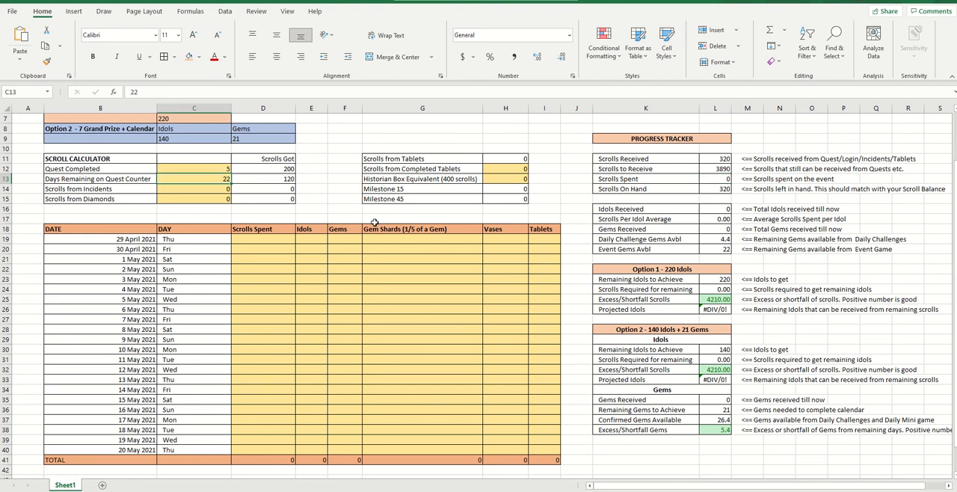
pyautogui.write('20')
pyautogui.press('Return')
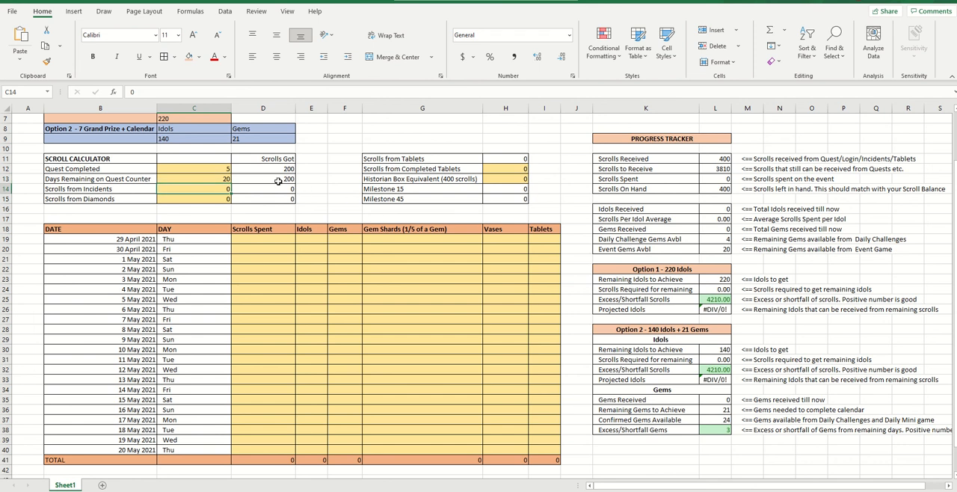
pyautogui.click(716, 158)
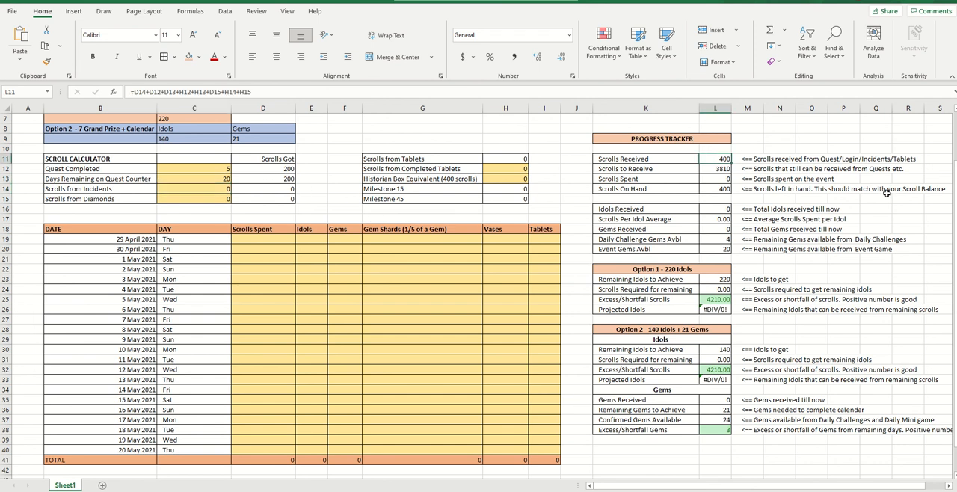
pyautogui.click(719, 169)
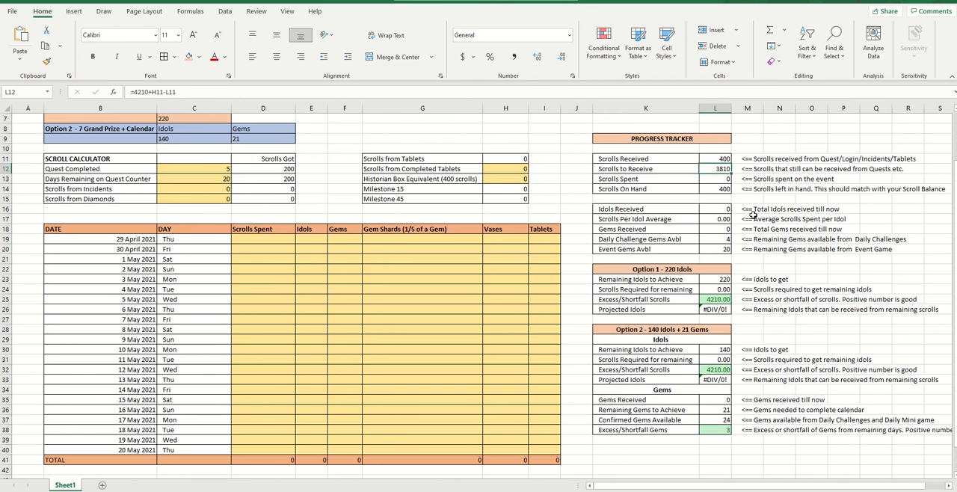
# Enter 20 for both Scrolls from Incidents and Scrolls from Diamonds in the Scroll Calculator
pyautogui.click(211, 188)
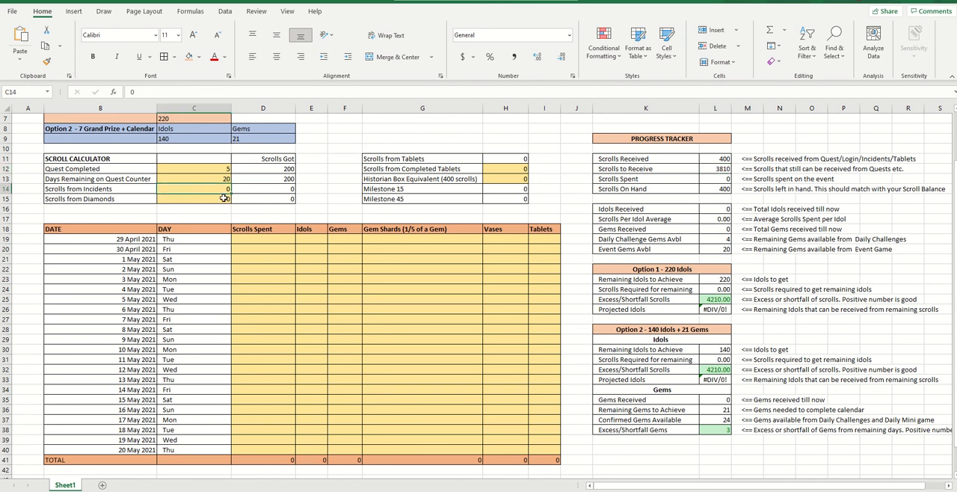
pyautogui.write('20')
pyautogui.press('Return')
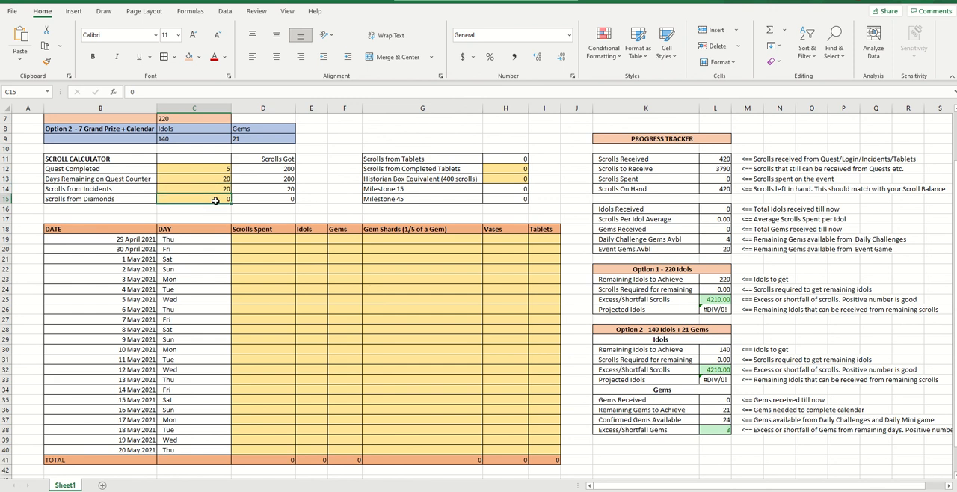
pyautogui.write('20')
pyautogui.press('Return')
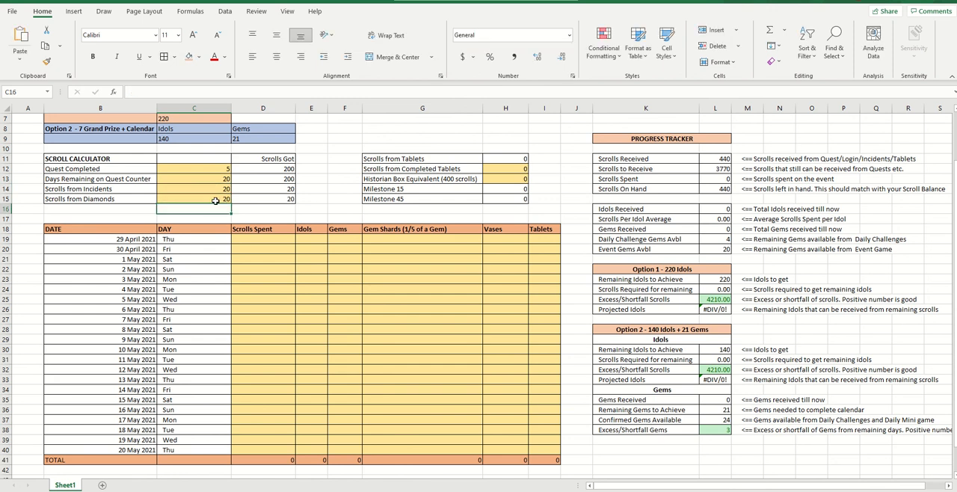
# Reset Scrolls from Diamonds and Scrolls from Incidents to 0
pyautogui.click(216, 198)
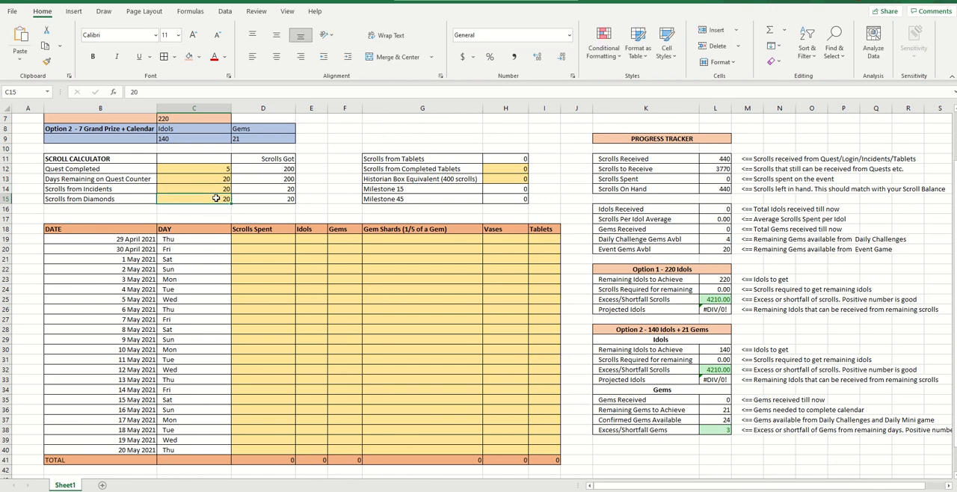
pyautogui.write('0')
pyautogui.press('Up')
pyautogui.write('0')
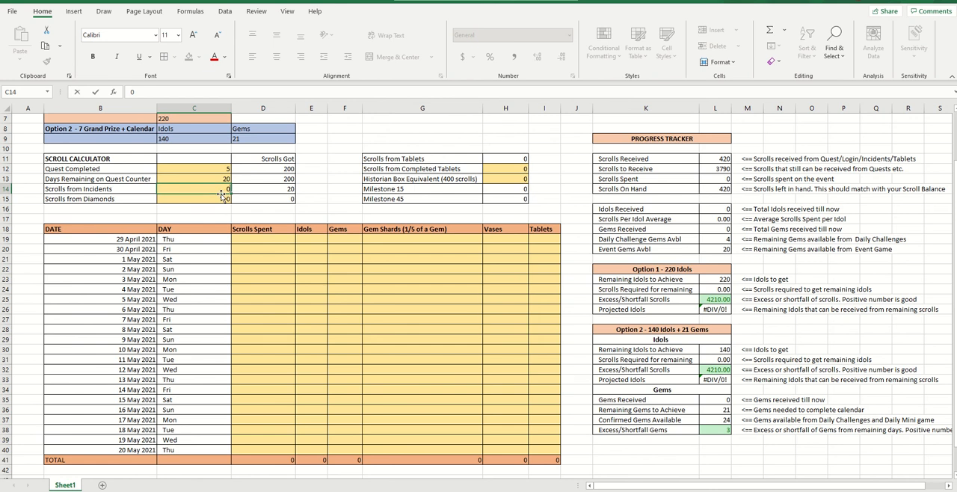
pyautogui.press('Up')
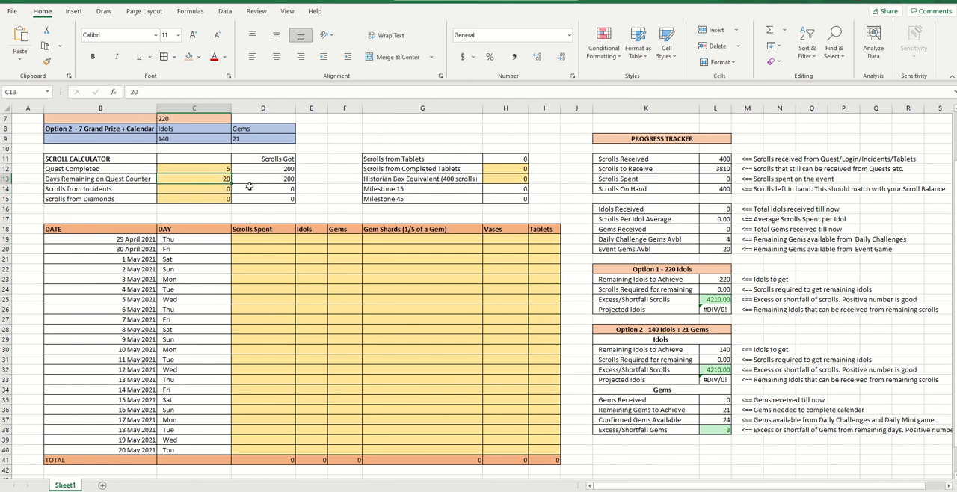
# Try a value of 20 for Scrolls from Completed Tablets, and set it back to 0
pyautogui.click(512, 170)
pyautogui.write('20')
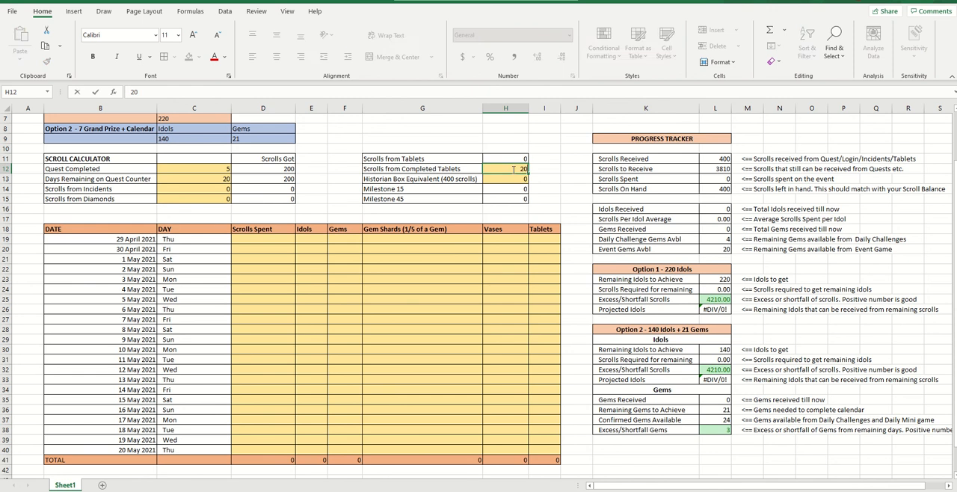
pyautogui.press('Return')
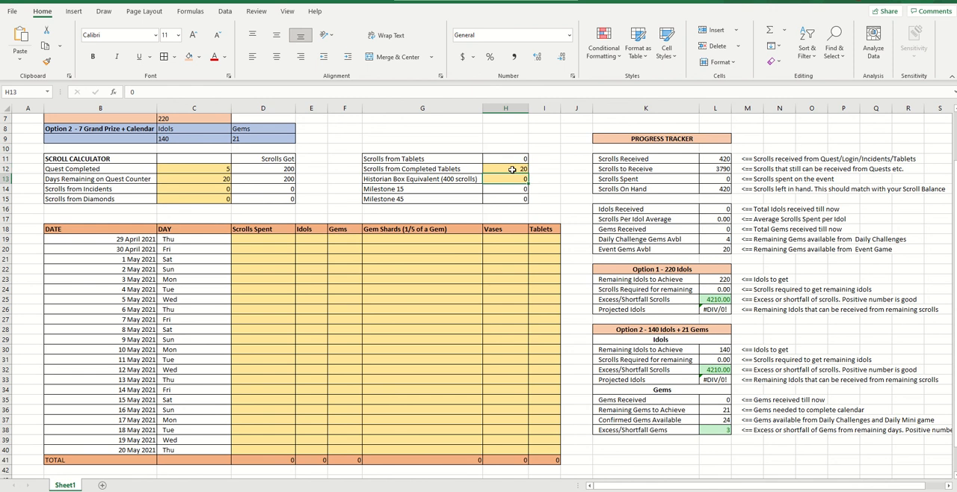
pyautogui.hotkey('ctrl', 'z')
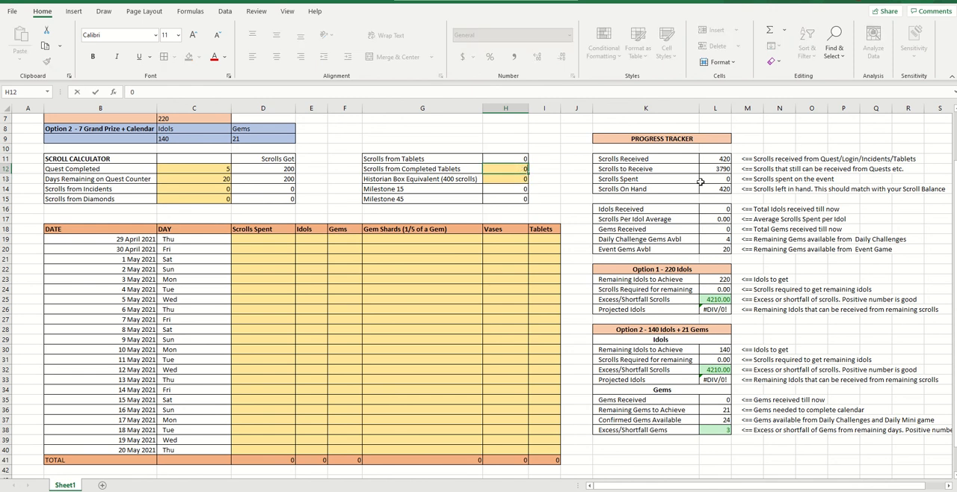
pyautogui.press('Return')
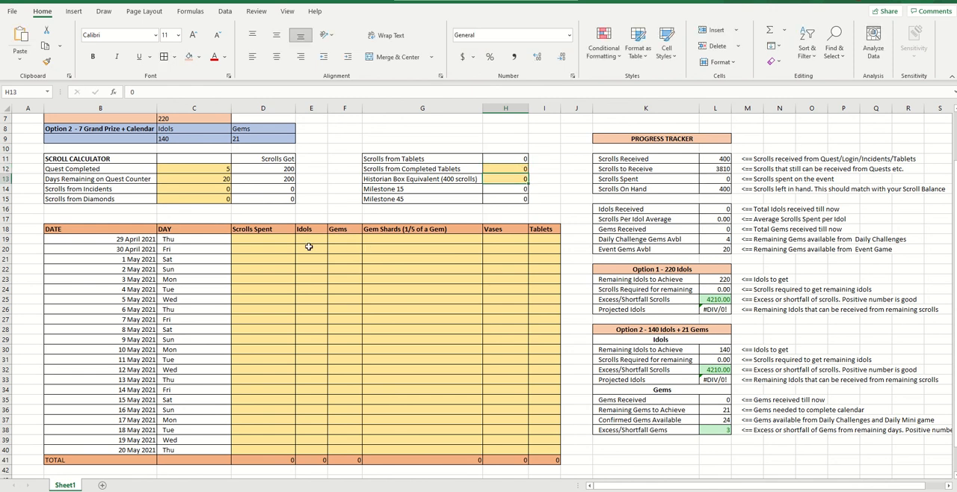
pyautogui.click(271, 241)
pyautogui.scroll(-1, 362, 312)
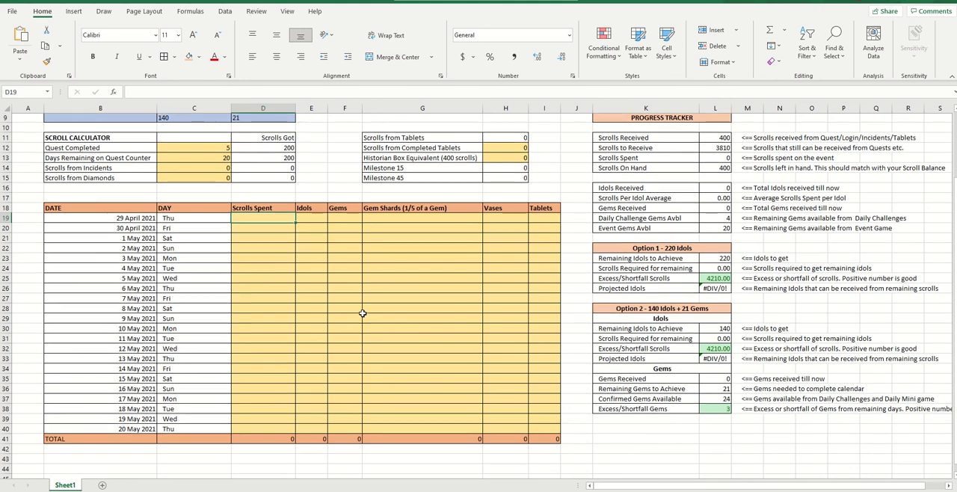
pyautogui.scroll(1, 362, 313)
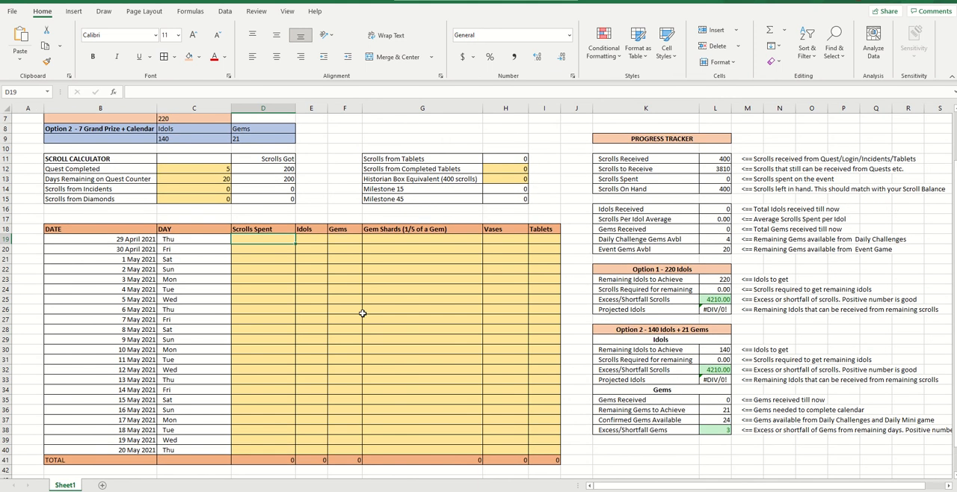
# Try 20 for Scrolls from Incidents, check the Scrolls to Receive figure, and set the incidents value back to 0
pyautogui.click(211, 191)
pyautogui.write('20')
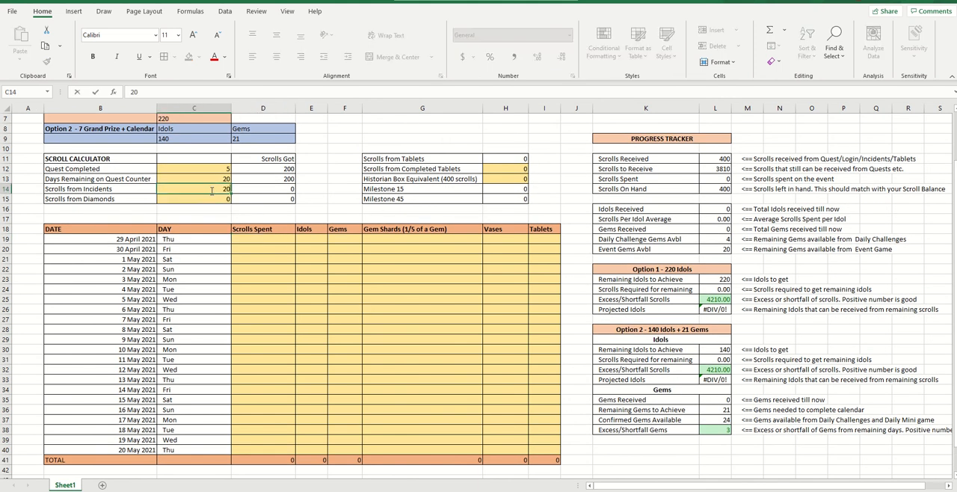
pyautogui.press('Return')
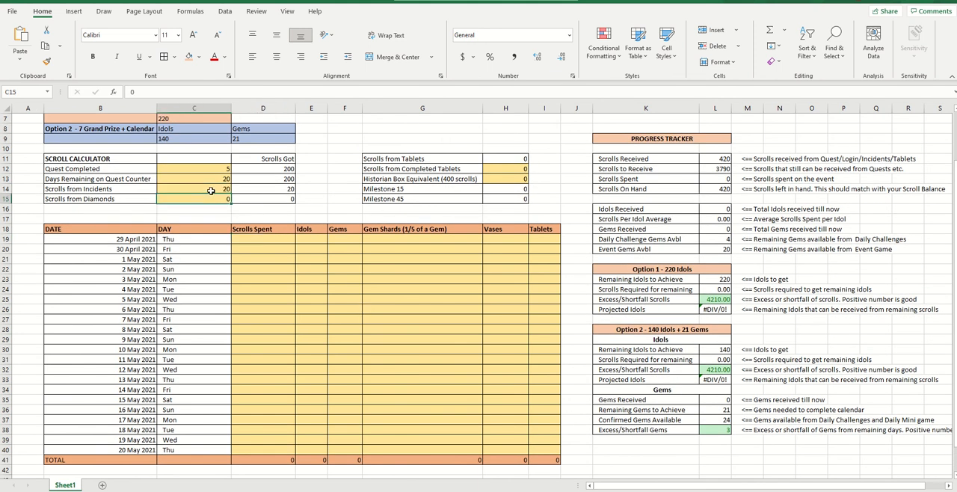
pyautogui.click(715, 169)
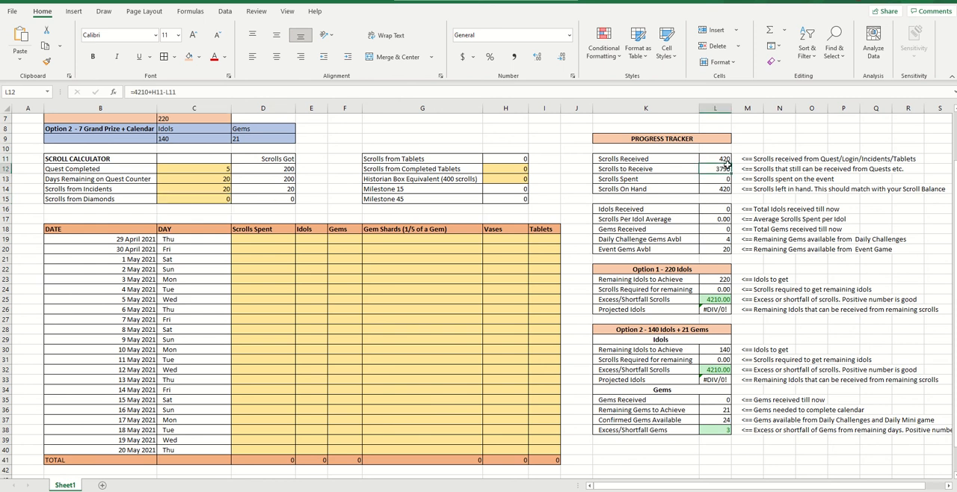
pyautogui.click(225, 192)
pyautogui.write('0')
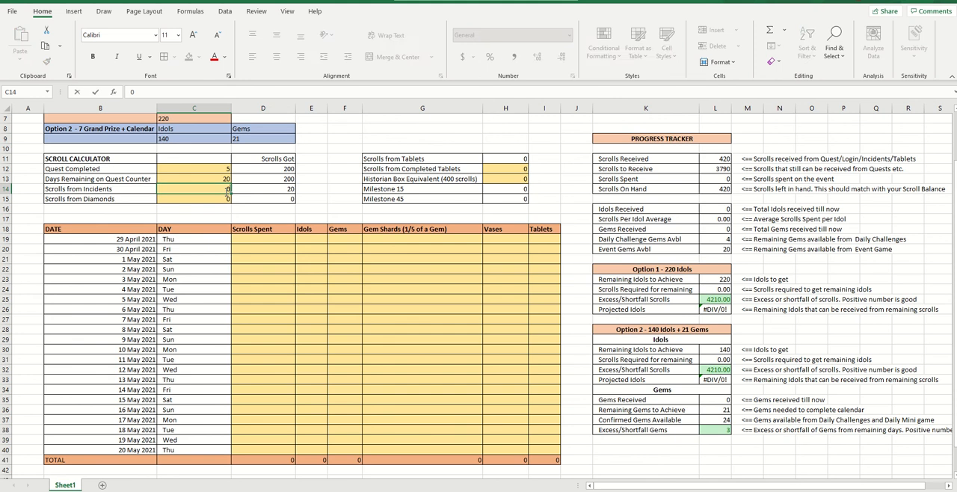
pyautogui.press('Return')
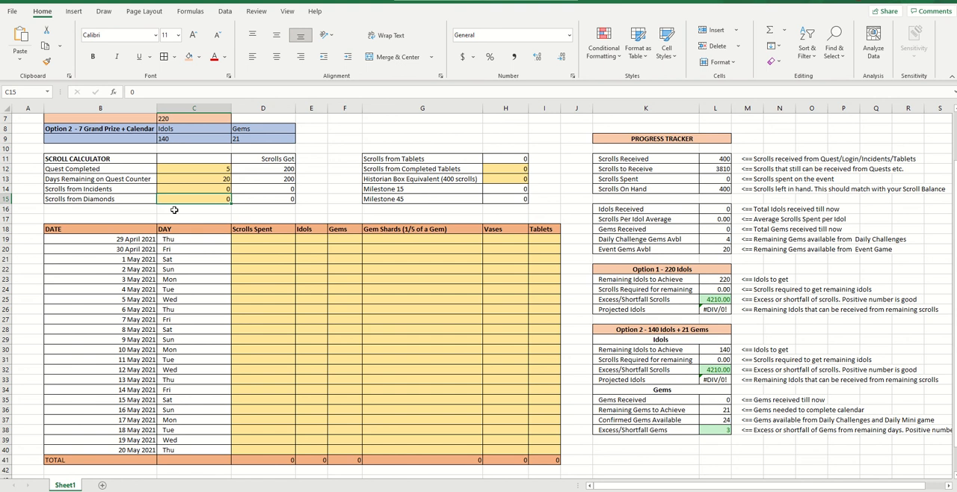
# Review the Scrolls to Receive formula, the 29 April Scrolls Spent cell and the Scrolls Received formula
pyautogui.click(717, 169)
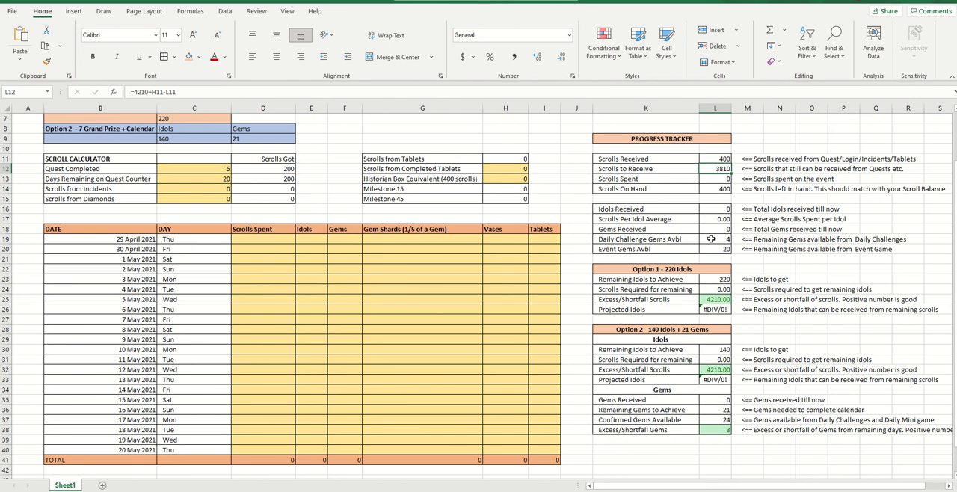
pyautogui.click(325, 281)
pyautogui.click(268, 238)
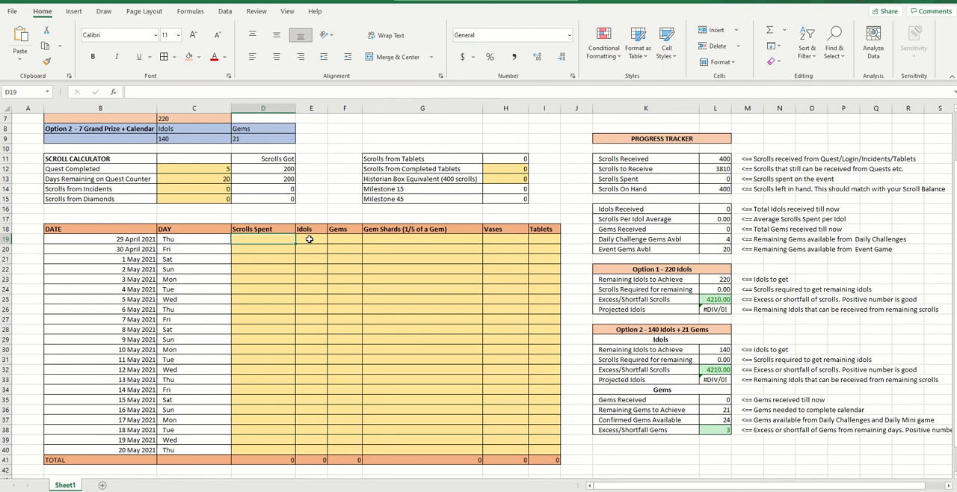
pyautogui.click(719, 159)
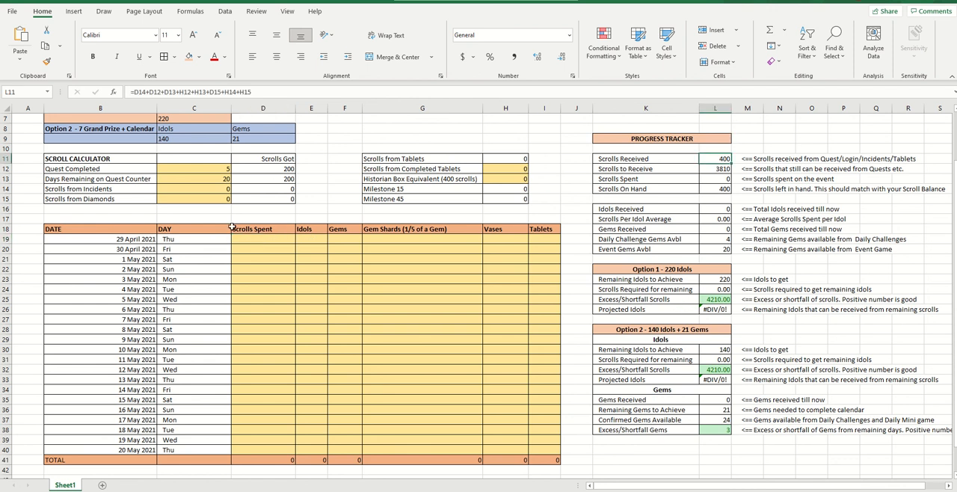
# Enter 395 as the Scrolls Spent for 29 April and check the Scrolls On Hand formula in the progress tracker
pyautogui.click(254, 240)
pyautogui.write('39')
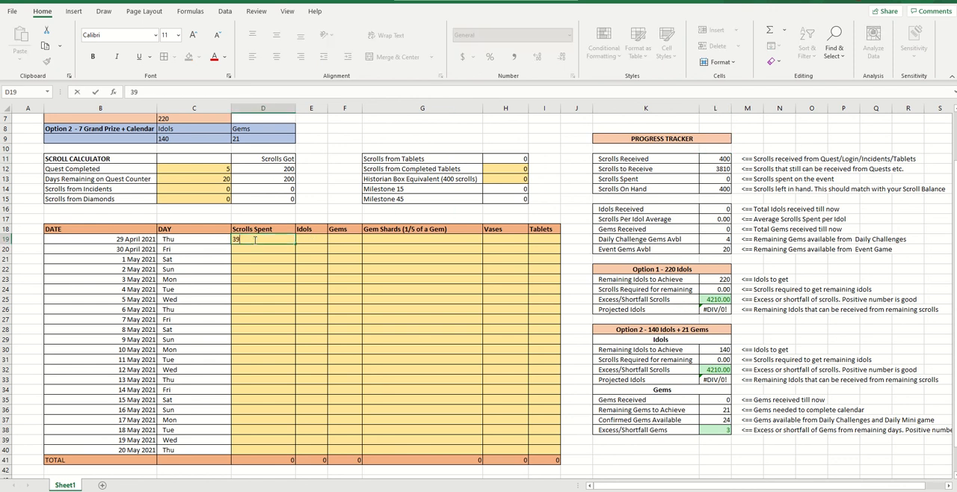
pyautogui.write('5')
pyautogui.press('Return')
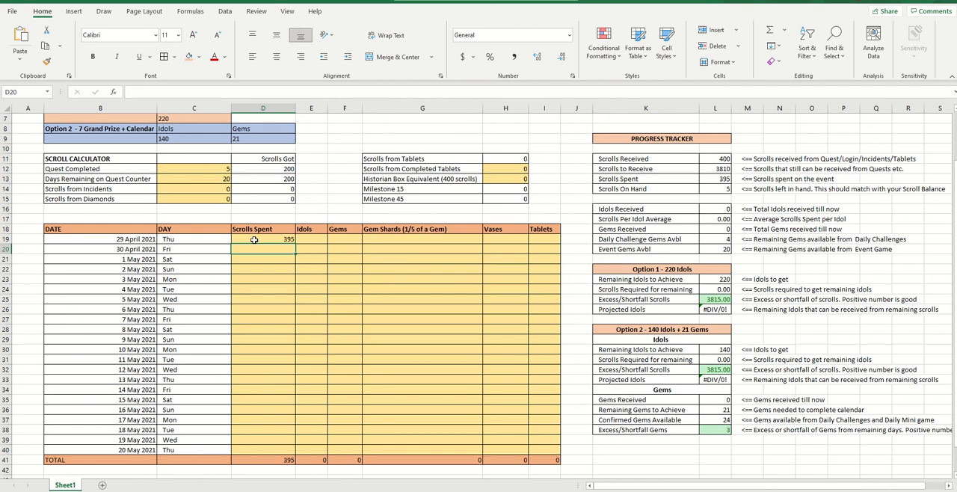
pyautogui.click(724, 190)
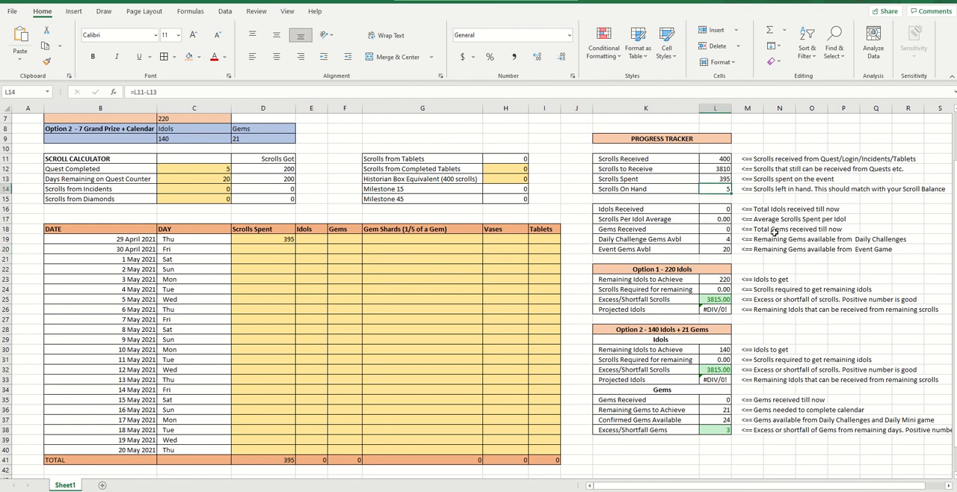
pyautogui.click(757, 192)
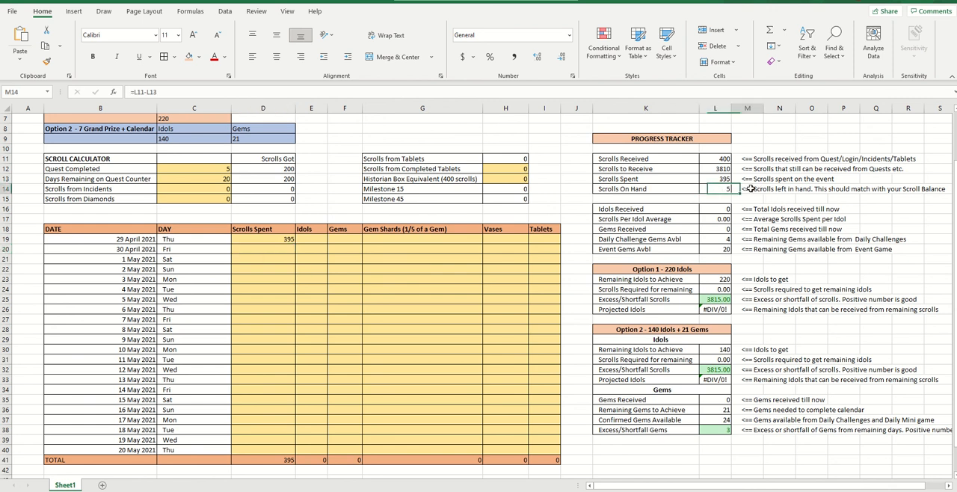
pyautogui.click(722, 190)
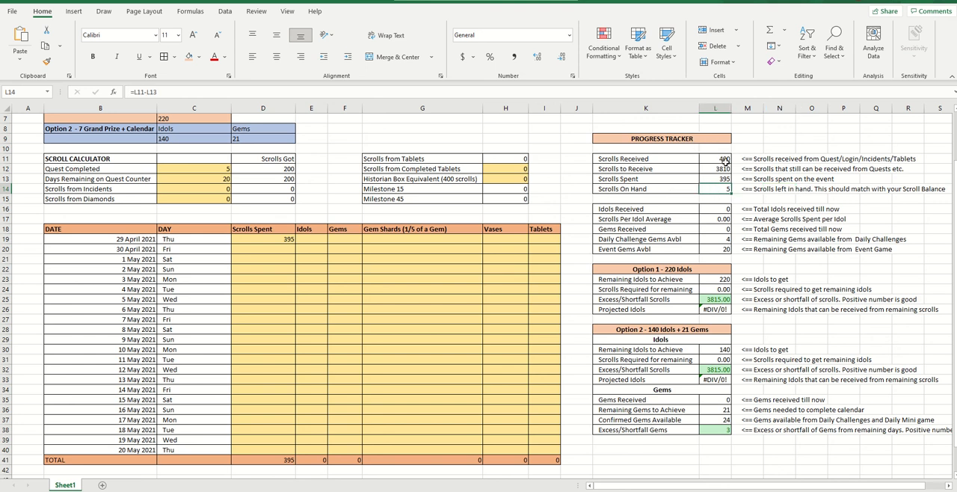
# Fill in the 29 April row with 35 idols, 1 gem, 3 gem shards and 1 tablet, leaving Vases empty
pyautogui.click(309, 241)
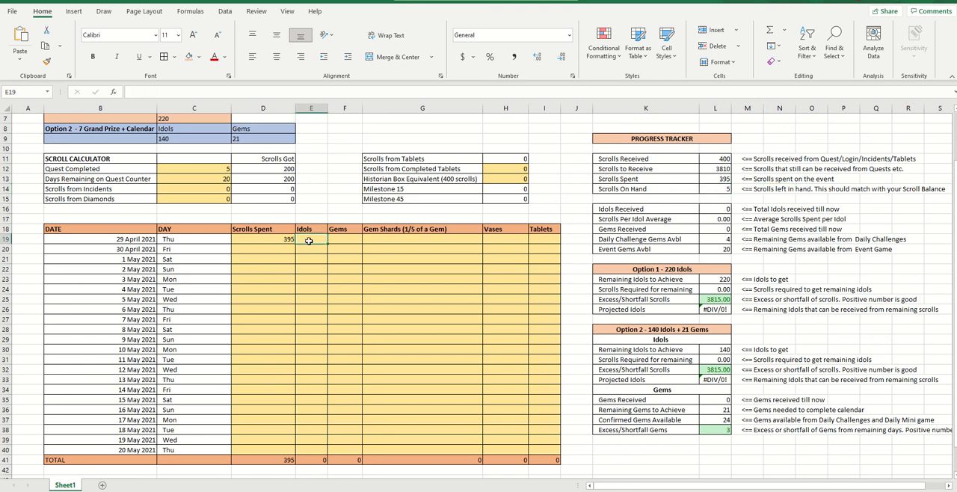
pyautogui.write('35')
pyautogui.press('Tab')
pyautogui.write('1')
pyautogui.press('Tab')
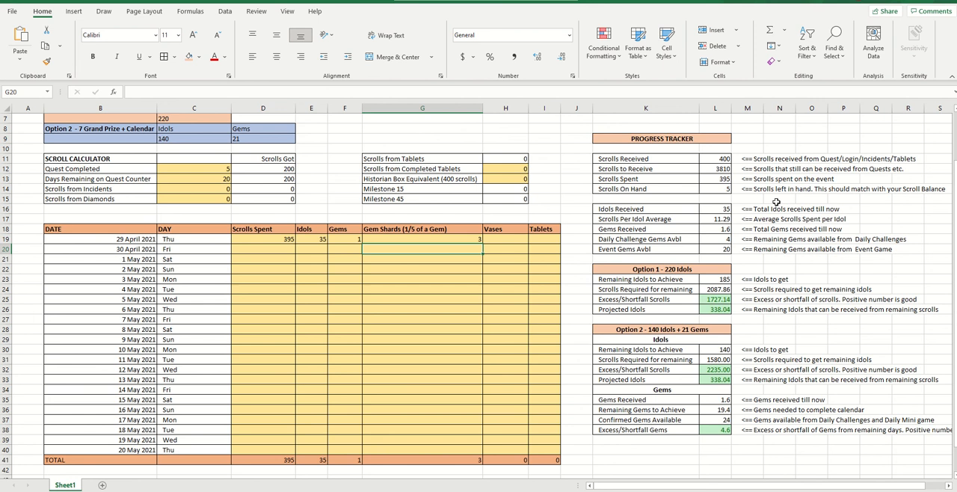
pyautogui.write('3')
pyautogui.click(514, 239)
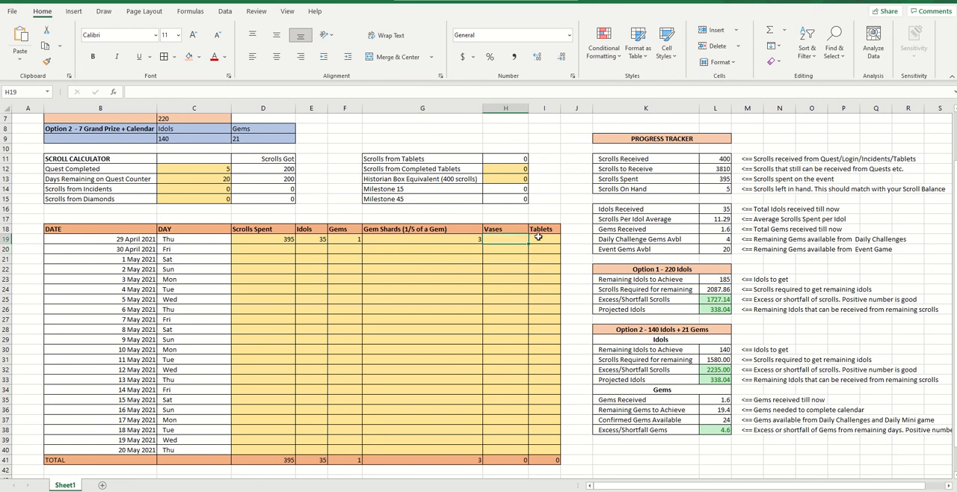
pyautogui.click(539, 237)
pyautogui.write('1')
pyautogui.press('Return')
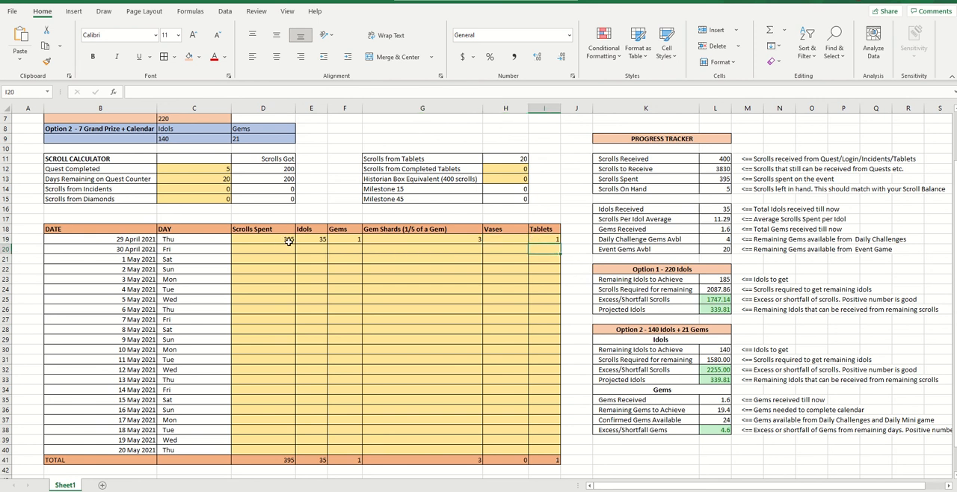
# Trace how the 29 April tablet entry feeds the Scrolls from Tablets and Scrolls to Receive formulas
pyautogui.click(544, 239)
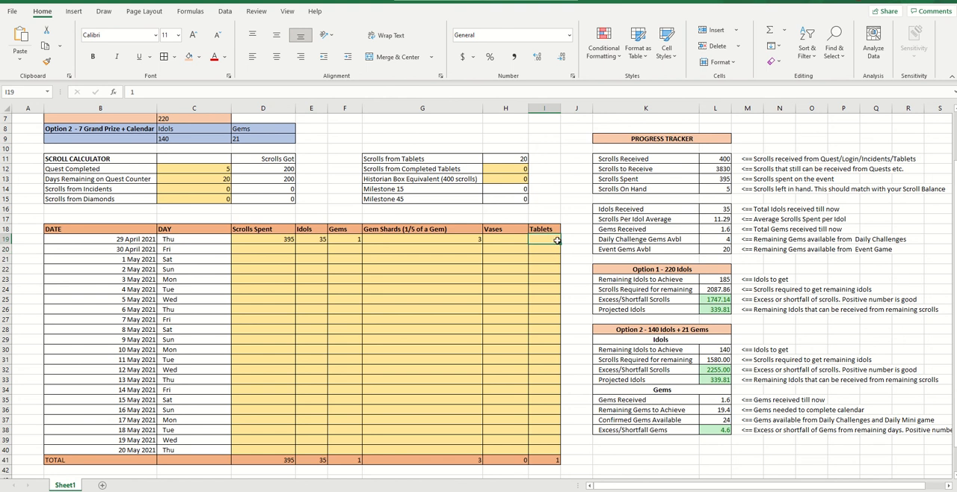
pyautogui.click(496, 159)
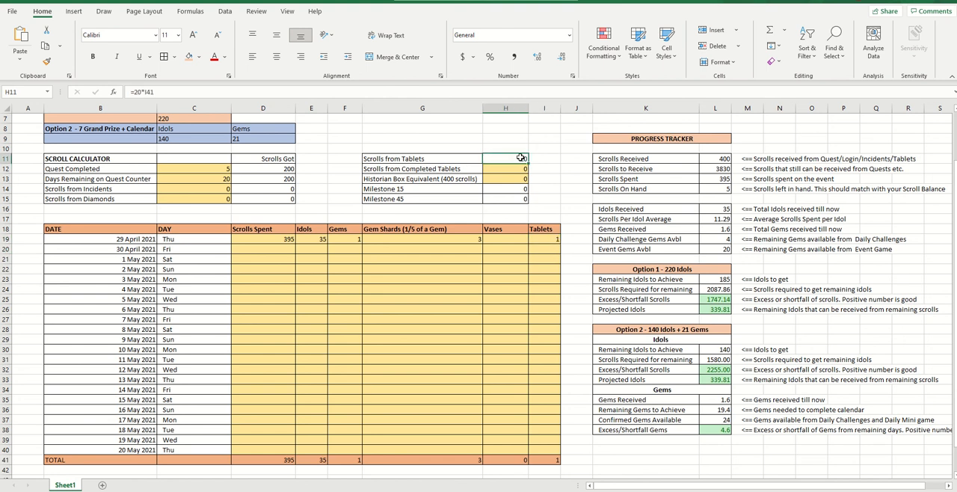
pyautogui.click(522, 171)
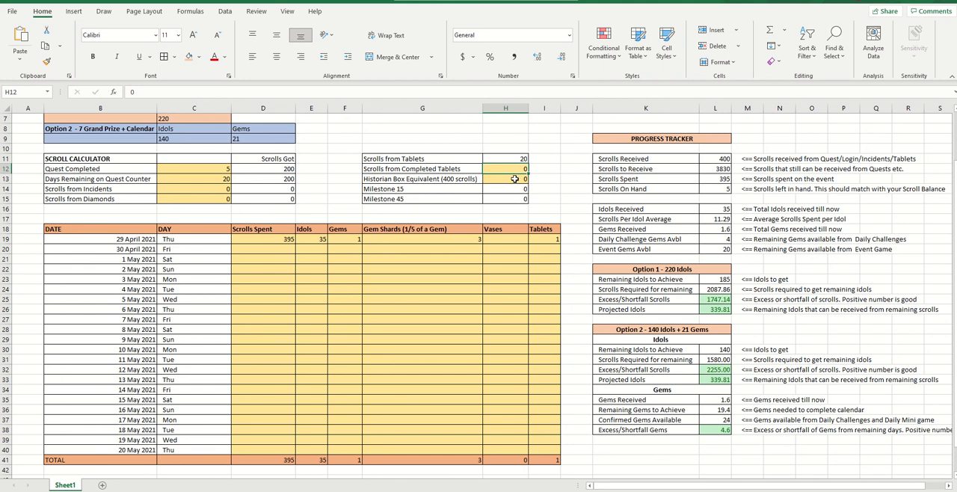
pyautogui.click(517, 160)
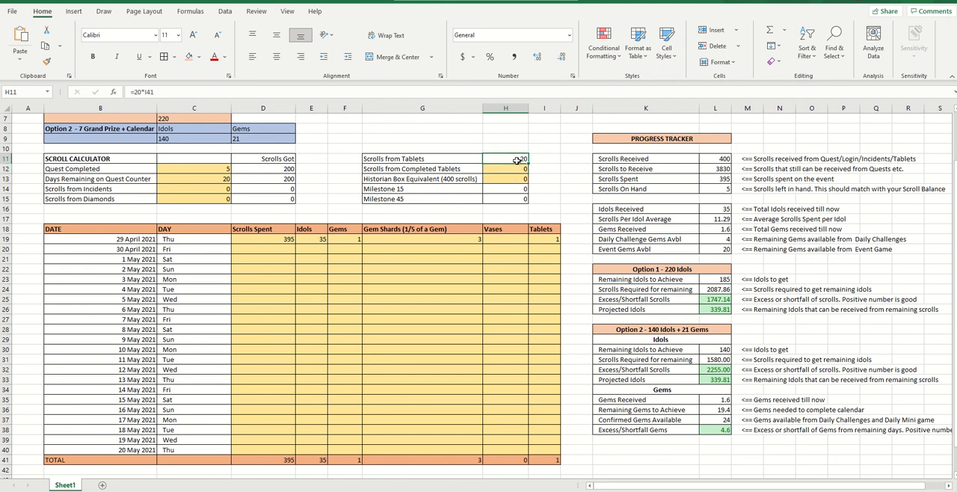
pyautogui.click(727, 169)
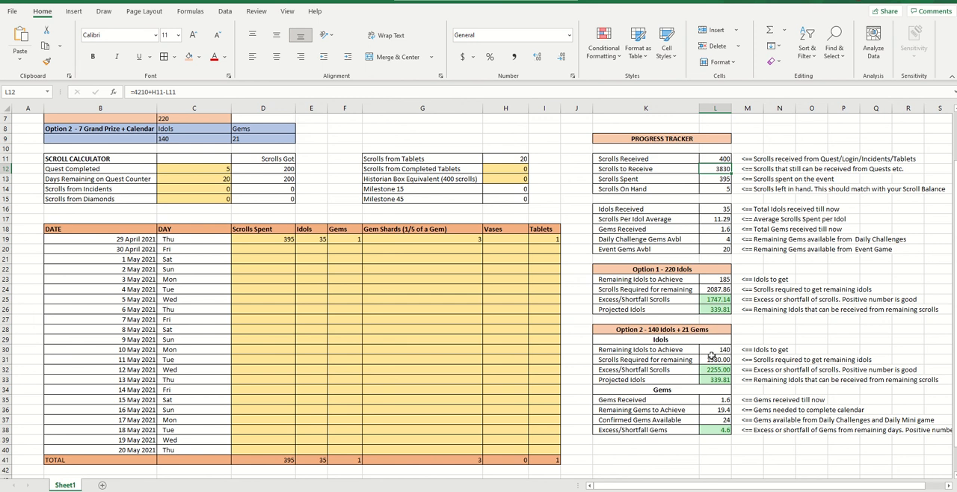
# Review the 29 April entries alongside the Idols Received and Scrolls Per Idol Average formulas
pyautogui.click(259, 238)
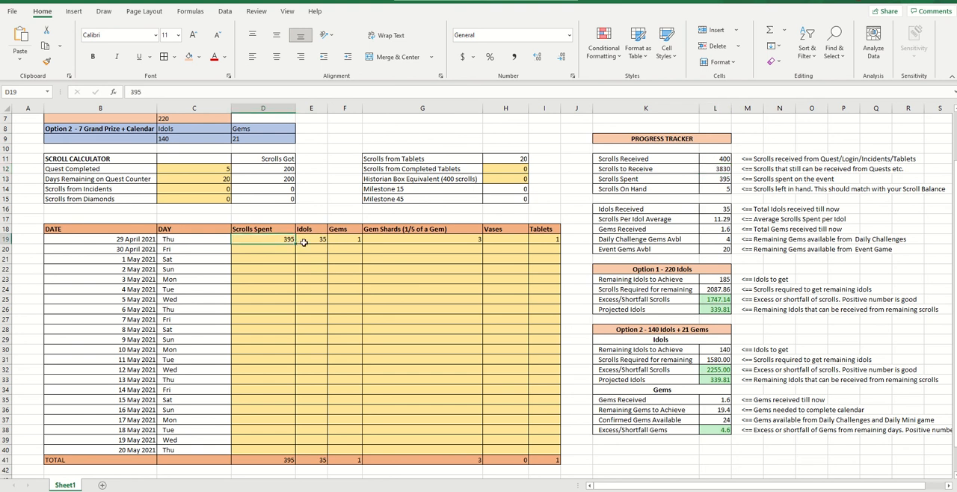
pyautogui.click(311, 239)
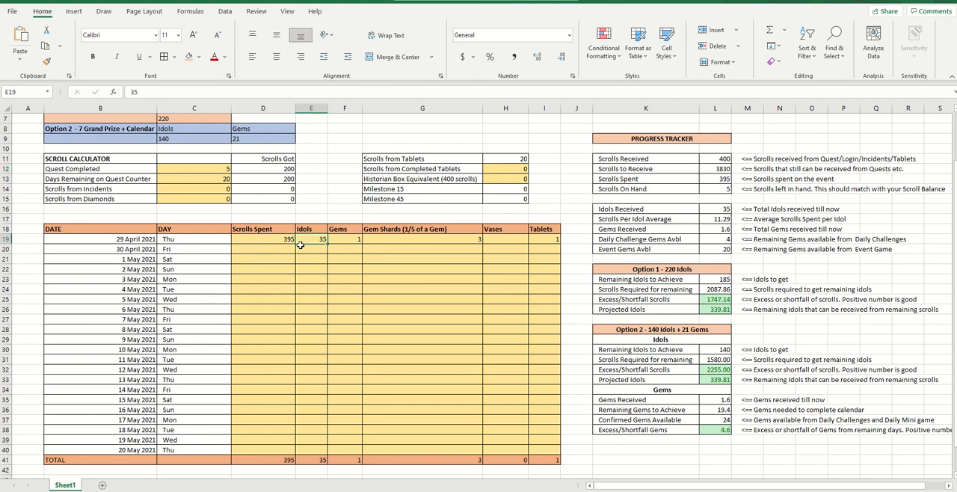
pyautogui.click(727, 209)
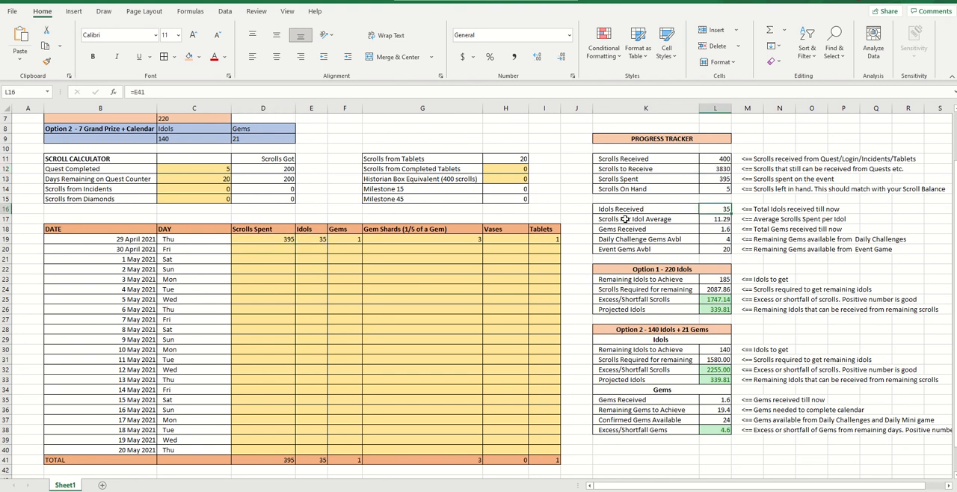
pyautogui.click(715, 221)
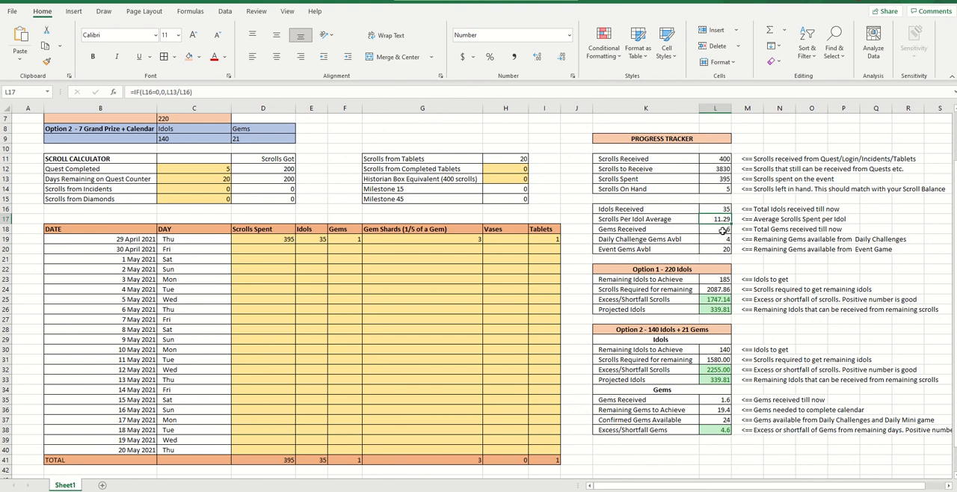
pyautogui.click(344, 239)
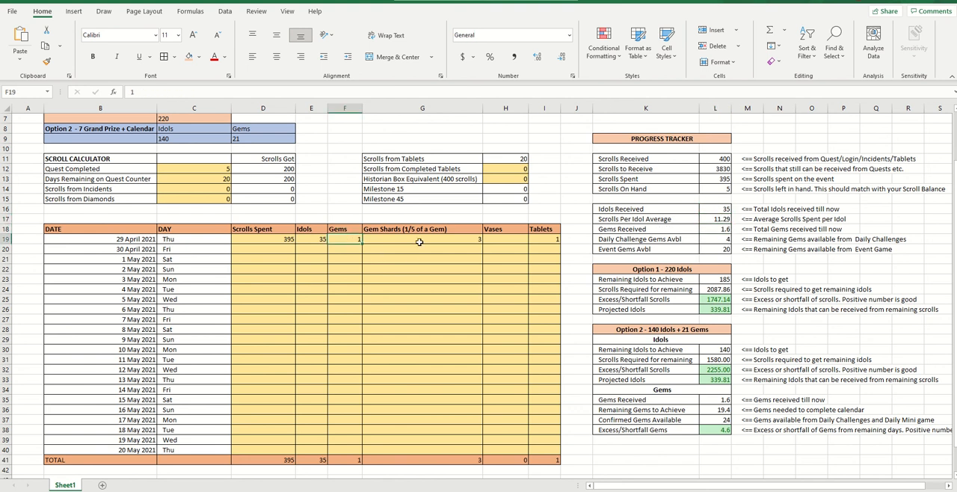
pyautogui.click(437, 239)
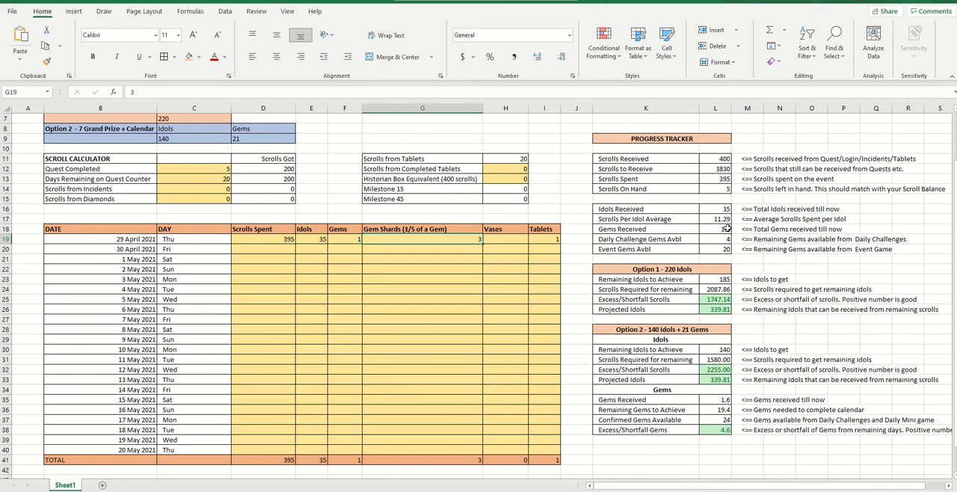
# Examine how Daily Challenge Gems Avbl and Event Gems Avbl are calculated from Days Remaining on Quest Counter
pyautogui.click(647, 240)
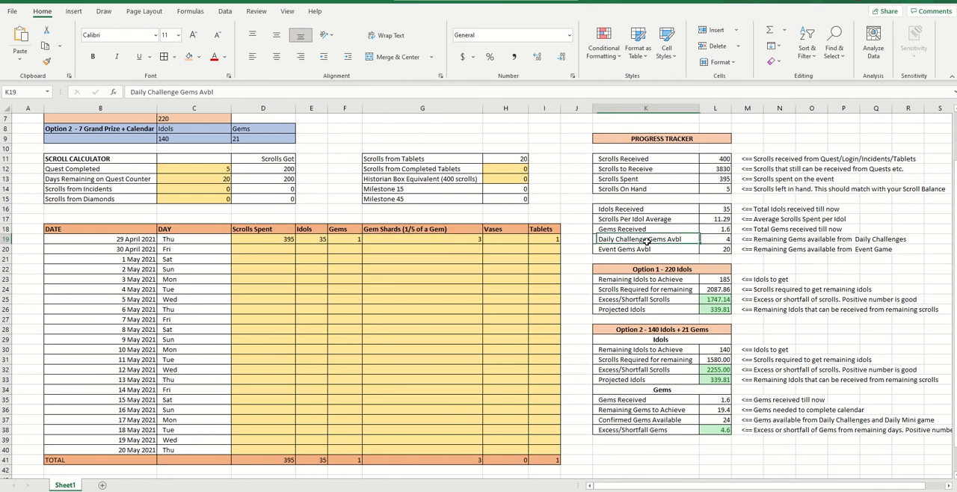
pyautogui.click(773, 245)
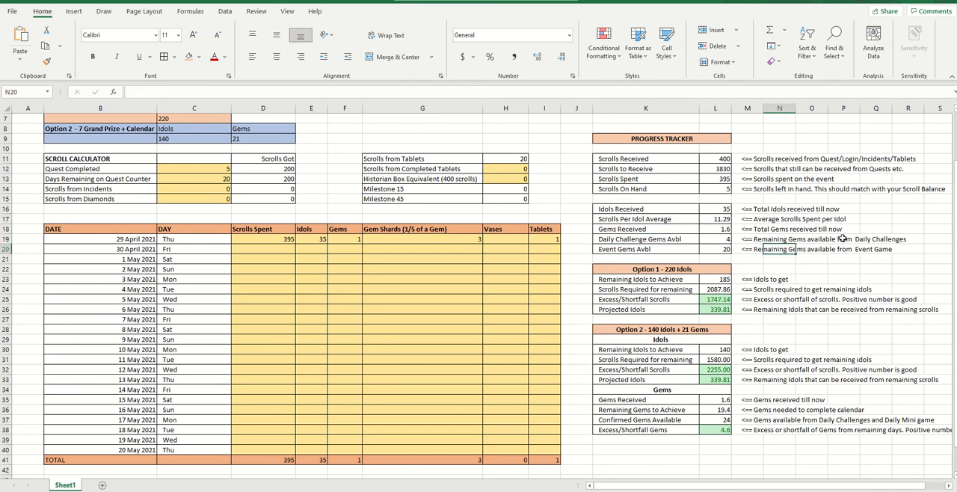
pyautogui.click(717, 240)
pyautogui.click(218, 180)
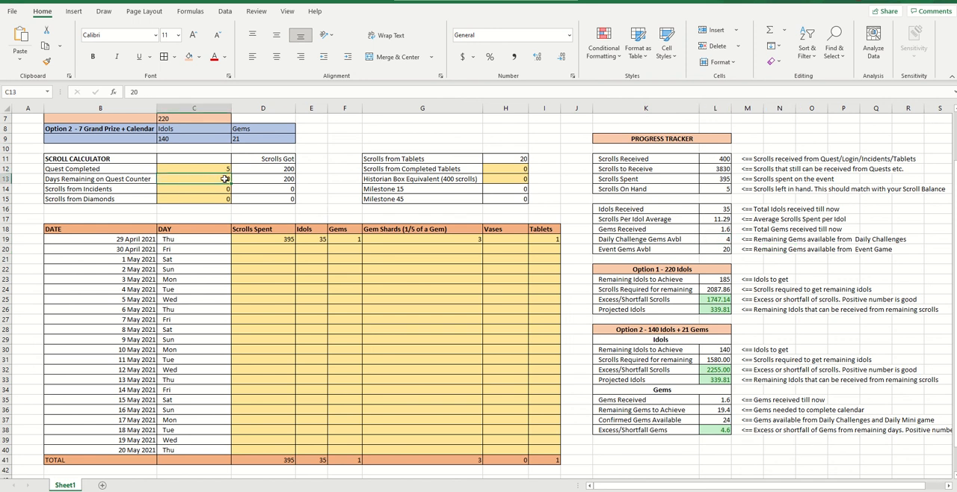
pyautogui.click(715, 237)
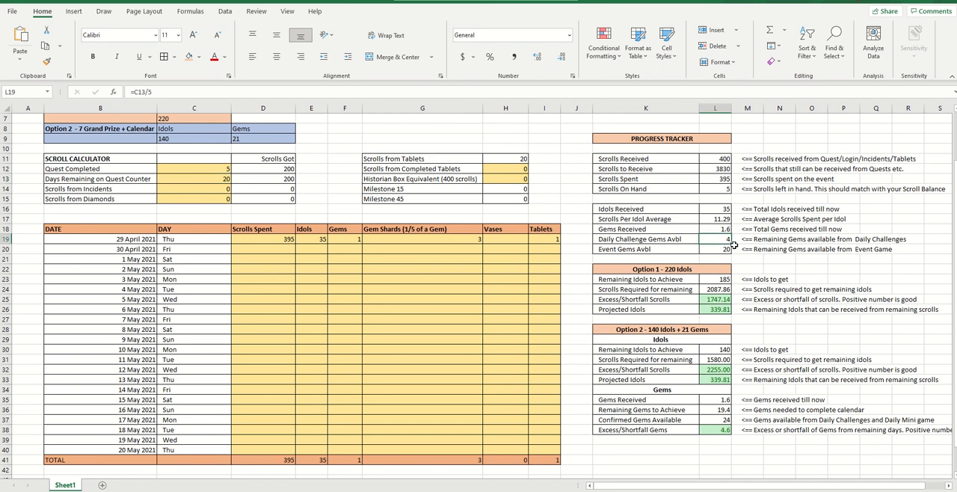
pyautogui.click(682, 249)
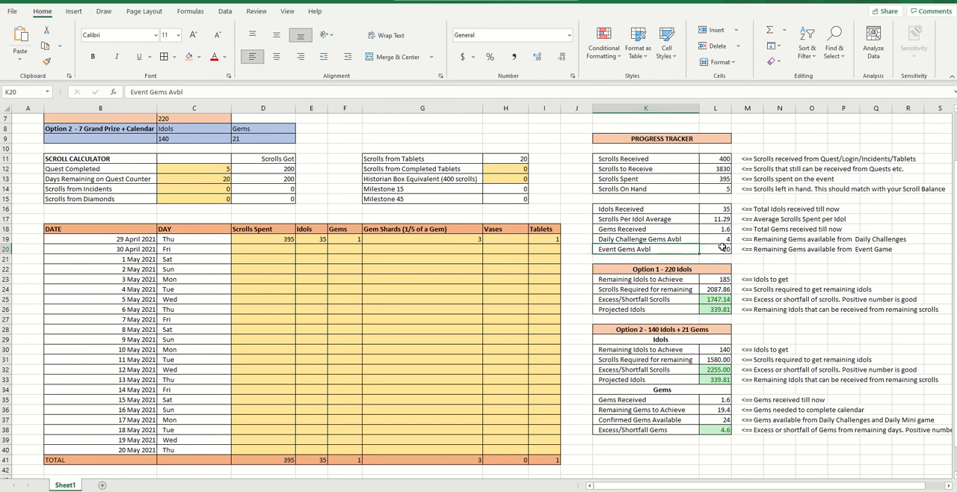
pyautogui.click(217, 179)
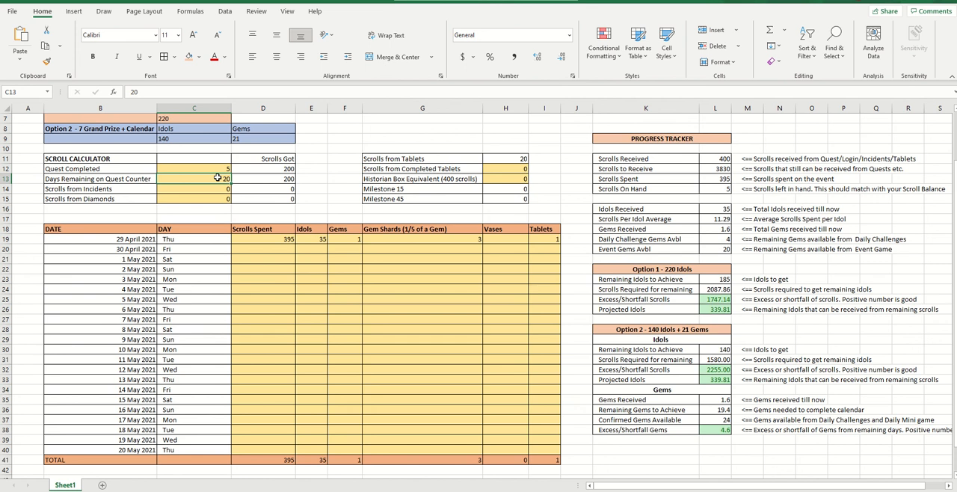
pyautogui.click(712, 249)
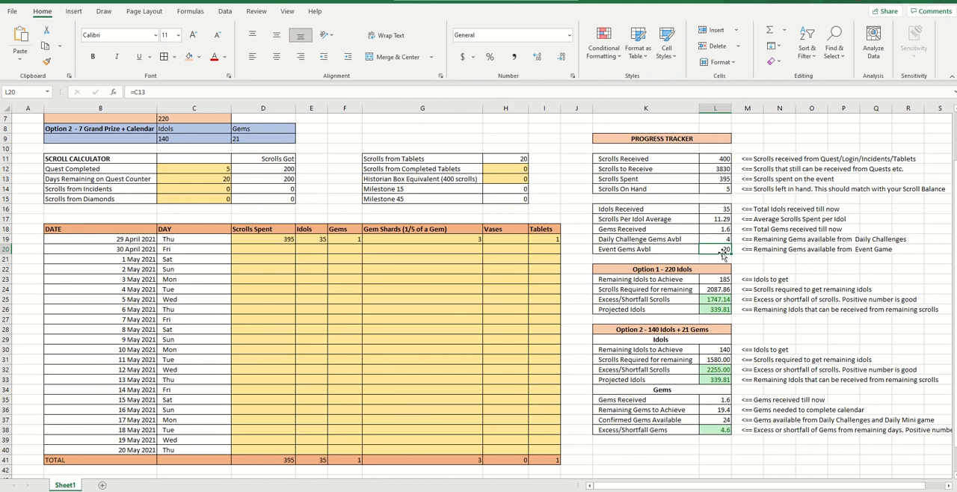
pyautogui.click(637, 170)
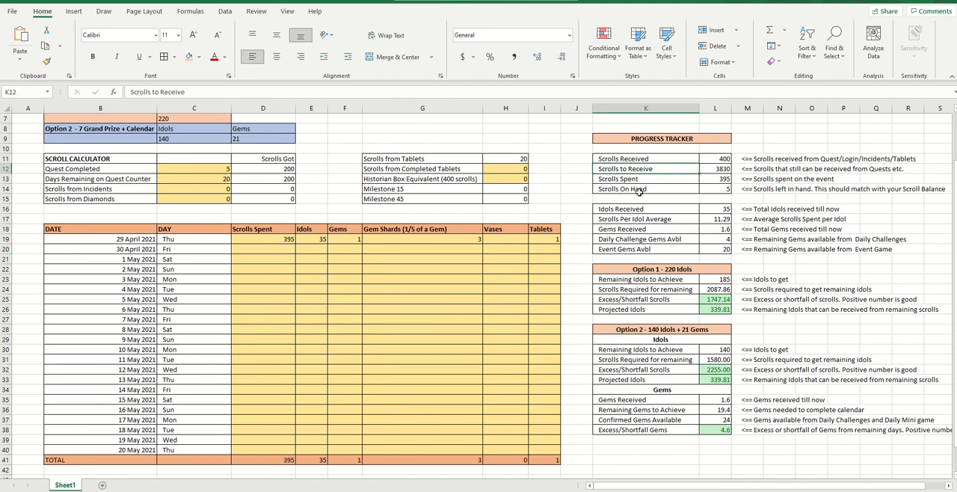
pyautogui.click(648, 250)
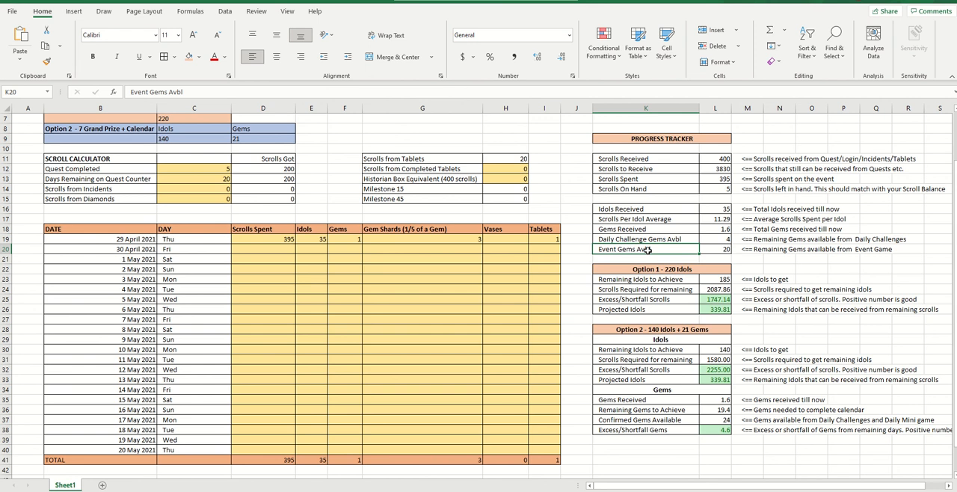
# Examine the Option 1 - 220 Idols section, comparing Remaining Idols to Achieve and its formula with the 29 April idols entry
pyautogui.scroll(-1, 673, 245)
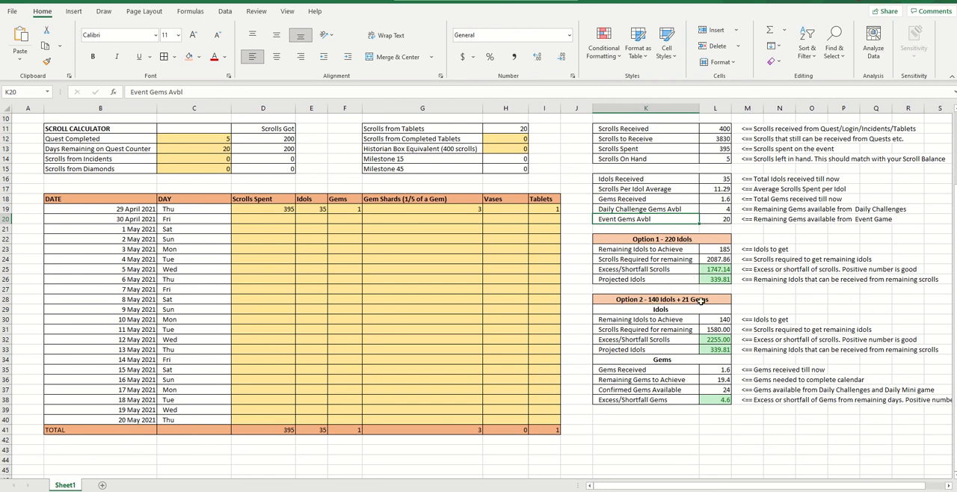
pyautogui.click(691, 241)
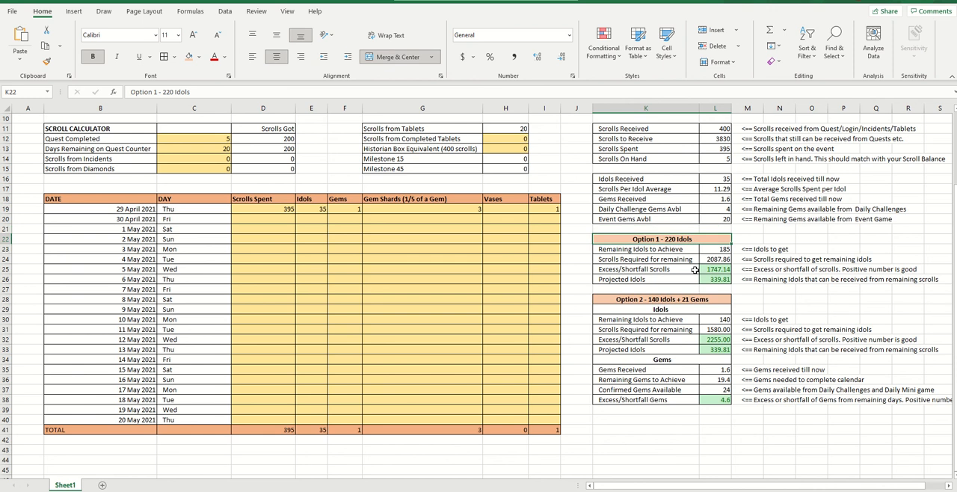
pyautogui.scroll(1, 694, 270)
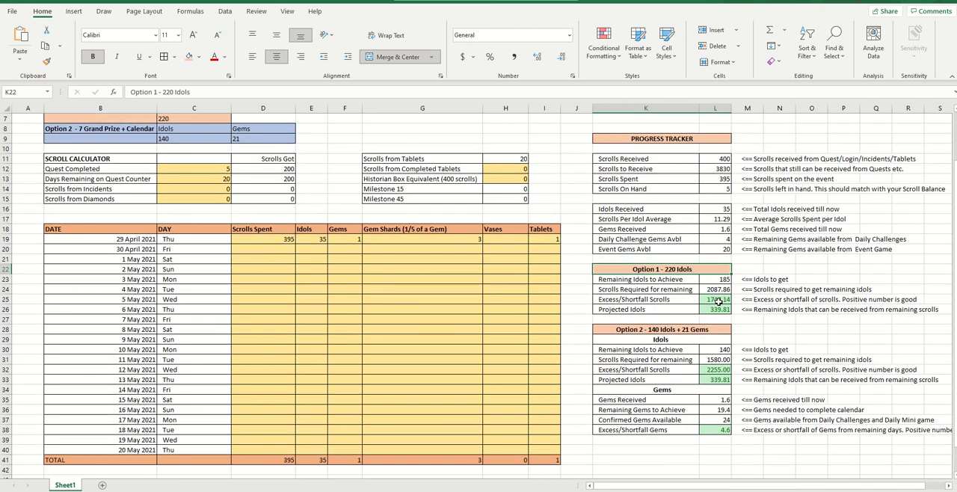
pyautogui.click(674, 280)
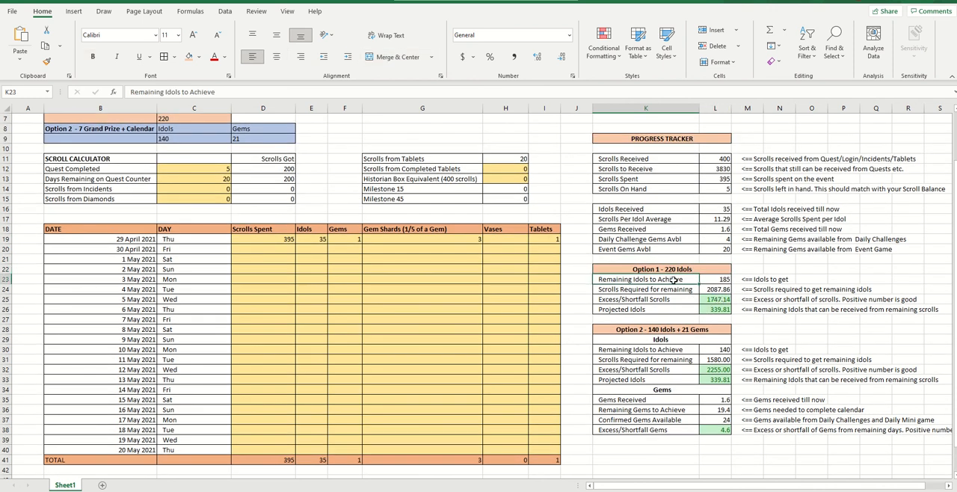
pyautogui.click(318, 239)
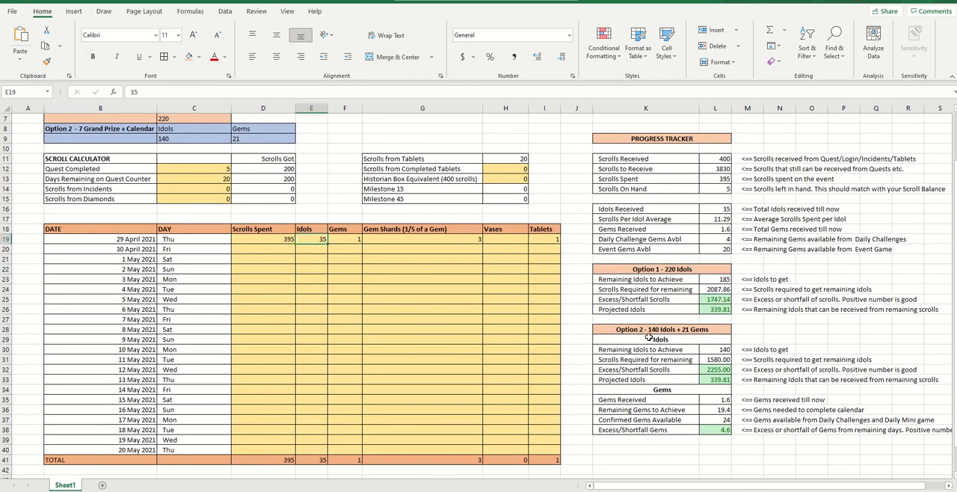
pyautogui.click(709, 280)
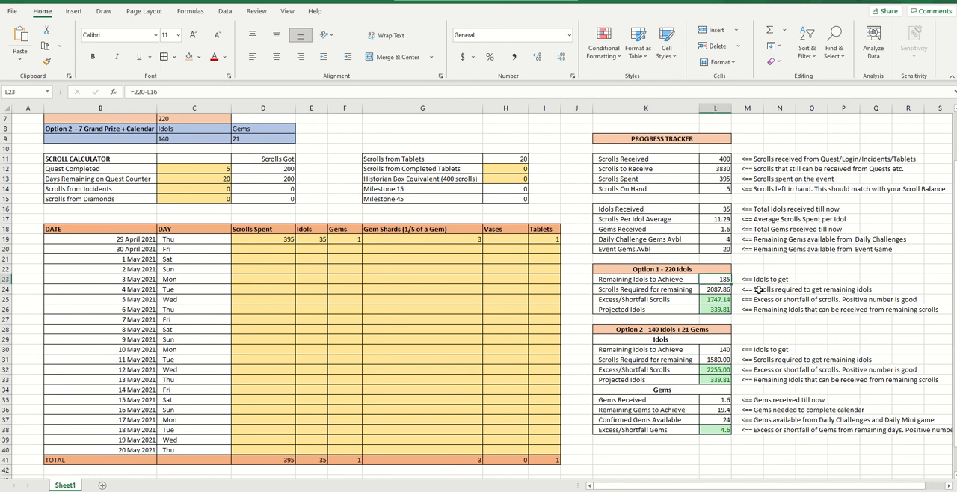
# Examine the Option 1 formulas for Remaining Idols to Achieve, Scrolls Required for remaining and Excess/Shortfall Scrolls
pyautogui.click(661, 290)
pyautogui.click(714, 289)
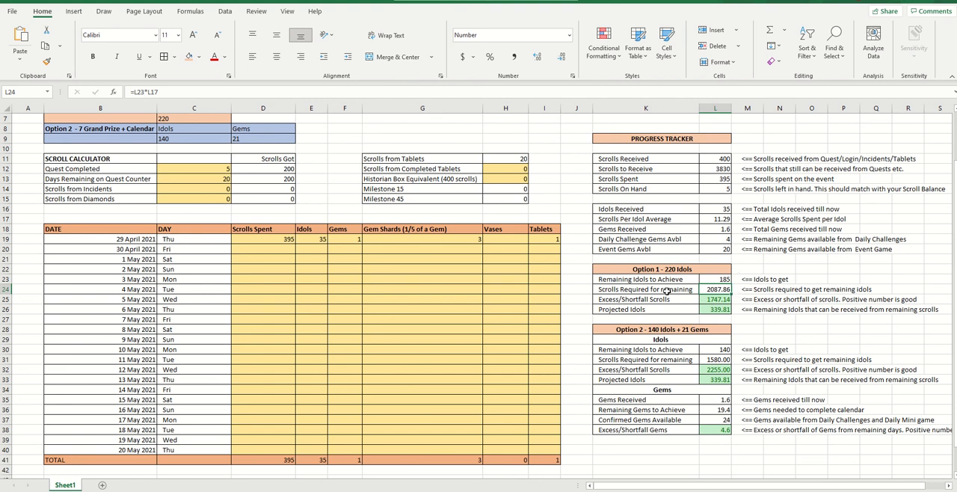
pyautogui.click(398, 91)
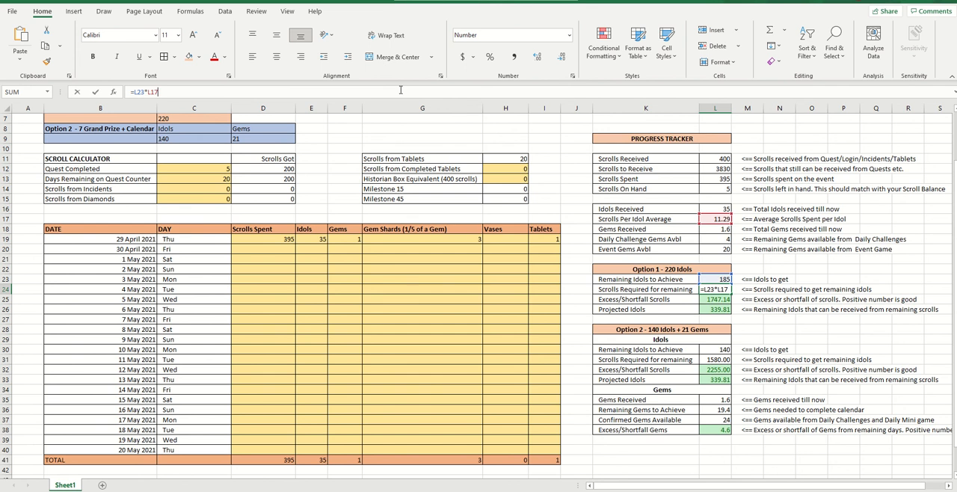
pyautogui.press('Escape')
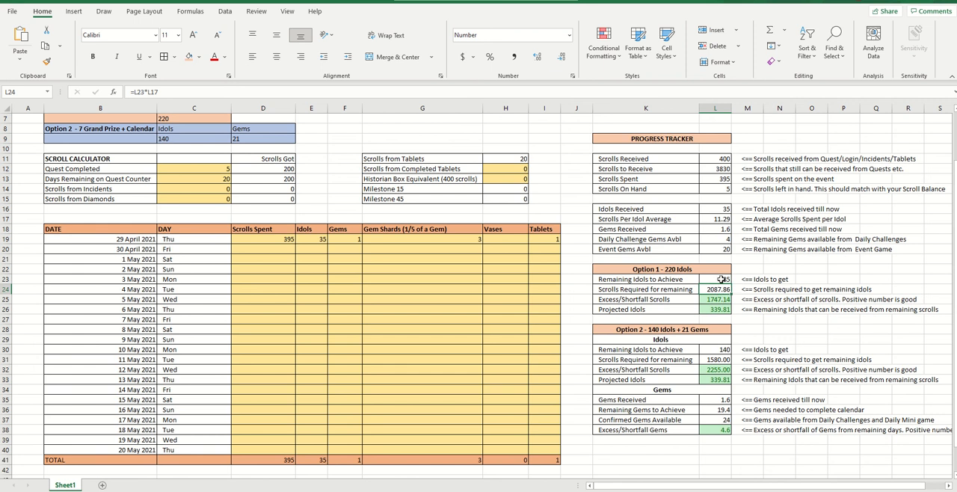
pyautogui.click(722, 280)
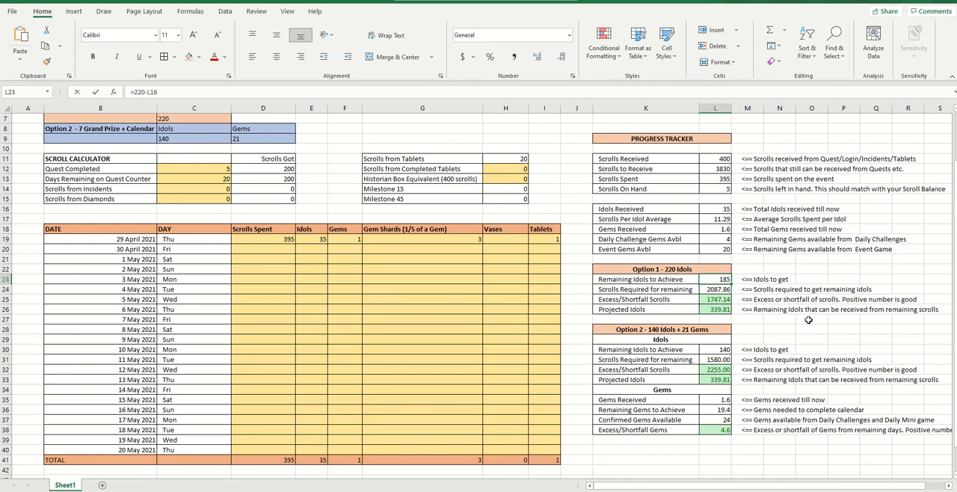
pyautogui.write('0')
pyautogui.press('Escape')
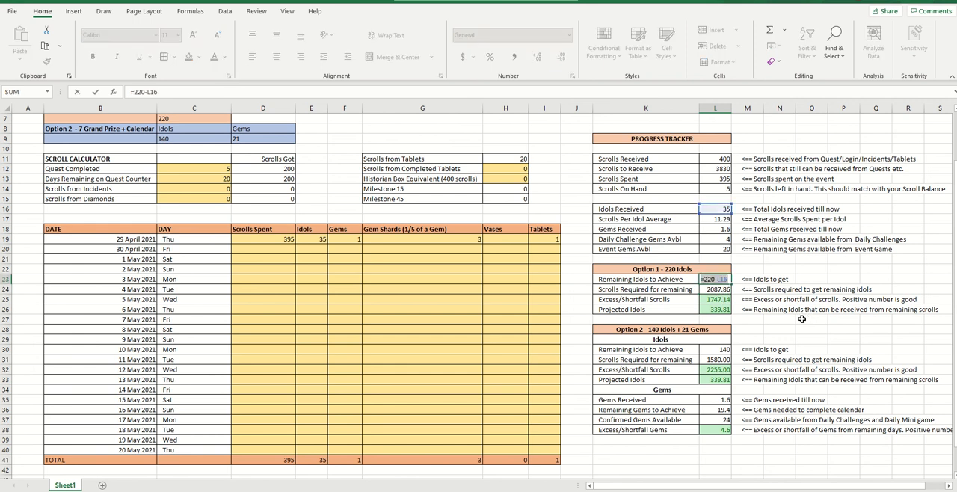
pyautogui.click(724, 299)
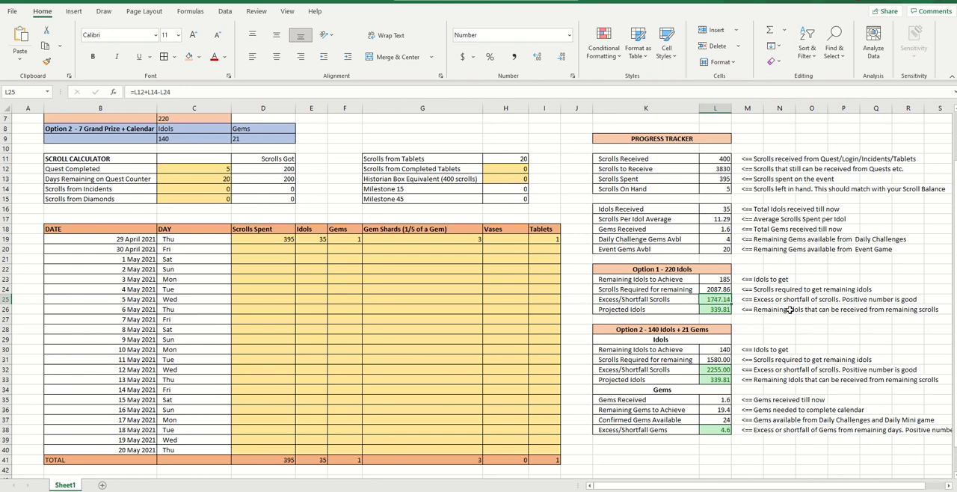
# Set the 29 April idols entry to 20 to simulate a poorer scrolls-per-idol average
pyautogui.click(321, 240)
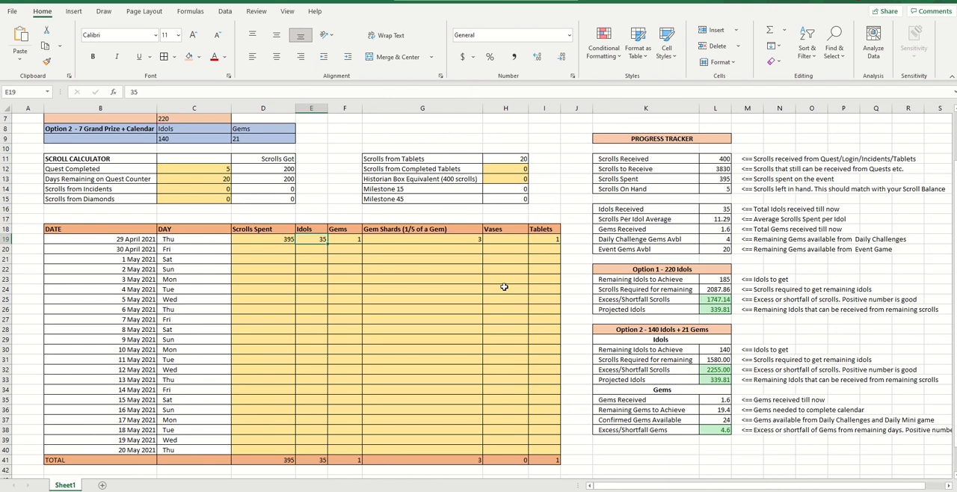
pyautogui.write('20')
pyautogui.press('Return')
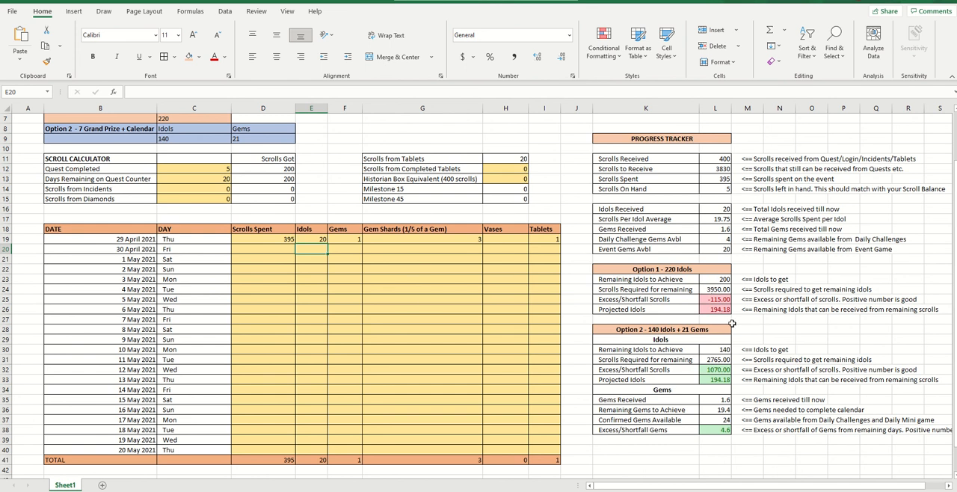
# Review how the lower 29 April idols entry affects each Option 1 row, from Remaining Idols to Achieve through Projected Idols
pyautogui.click(724, 279)
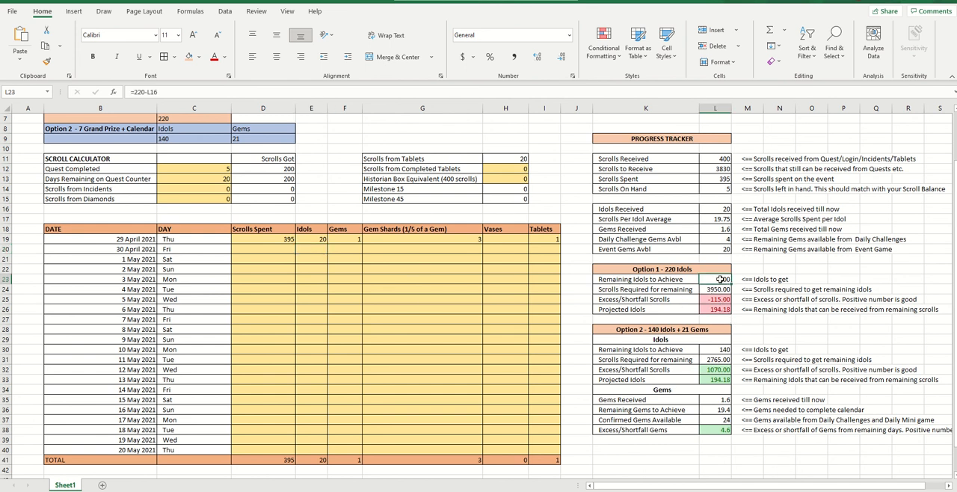
pyautogui.click(722, 289)
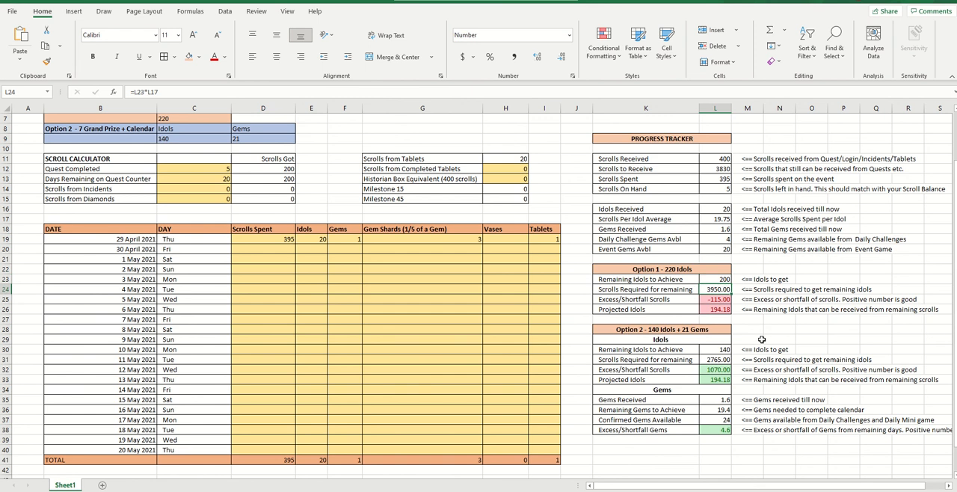
pyautogui.click(723, 299)
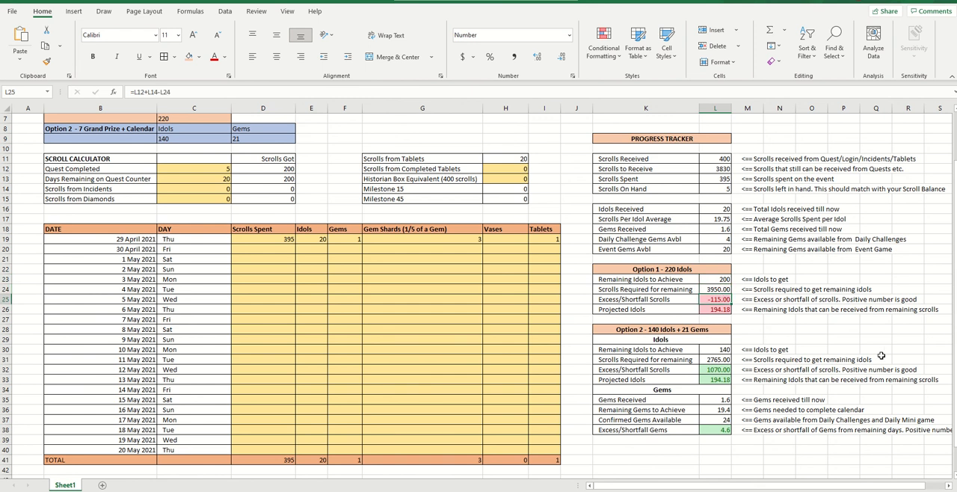
pyautogui.click(664, 310)
pyautogui.click(714, 309)
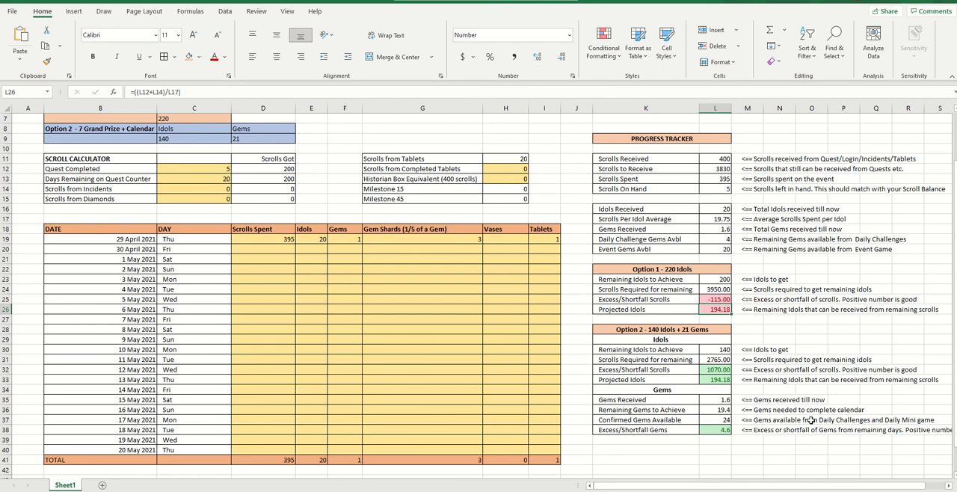
pyautogui.click(725, 279)
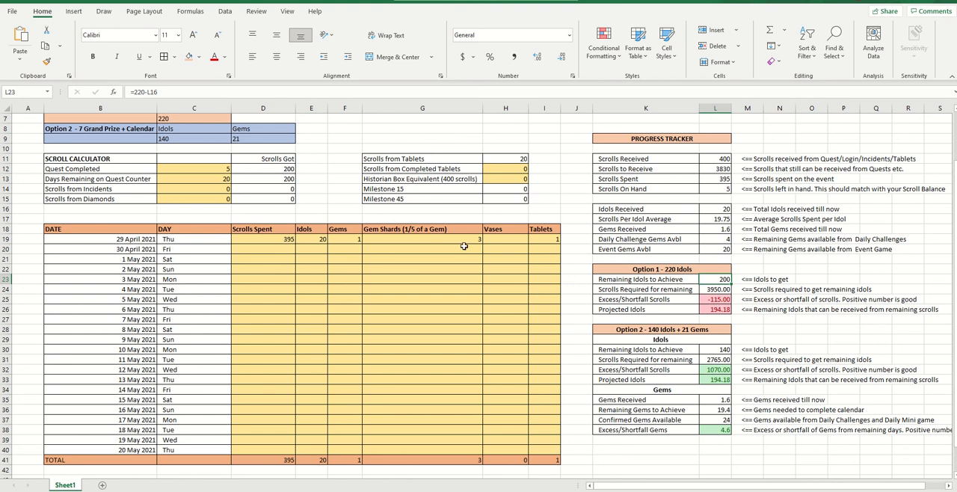
# Set the 29 April idols entry to 30 and select the whole Option 1 - 220 Idols block
pyautogui.click(318, 241)
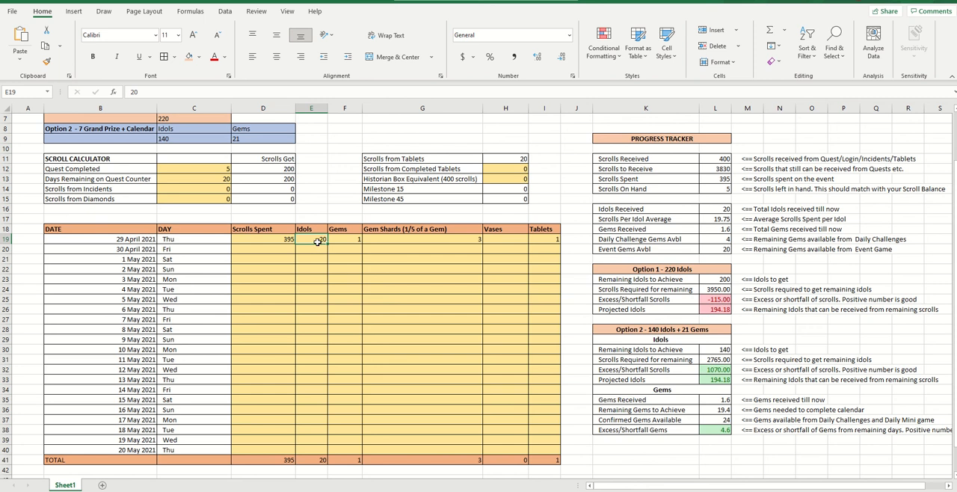
pyautogui.write('30')
pyautogui.press('Return')
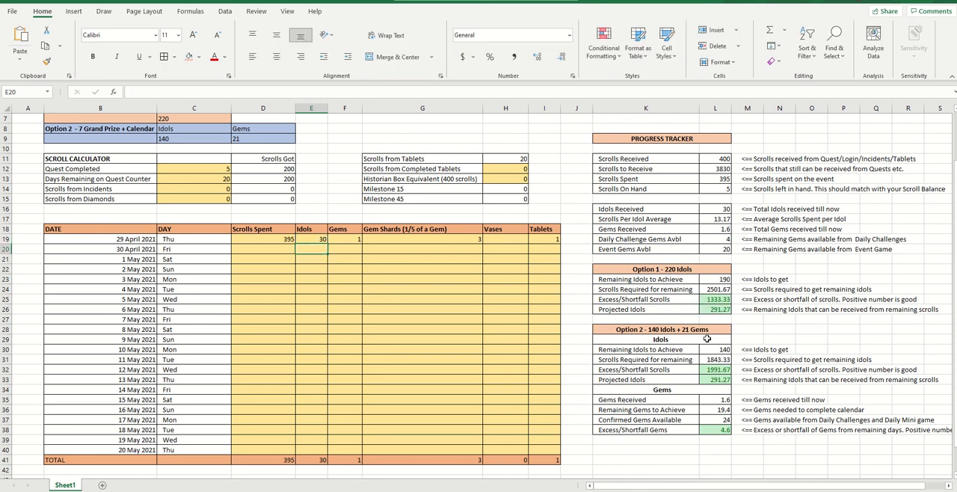
pyautogui.moveTo(628, 271); pyautogui.dragTo(628, 310)
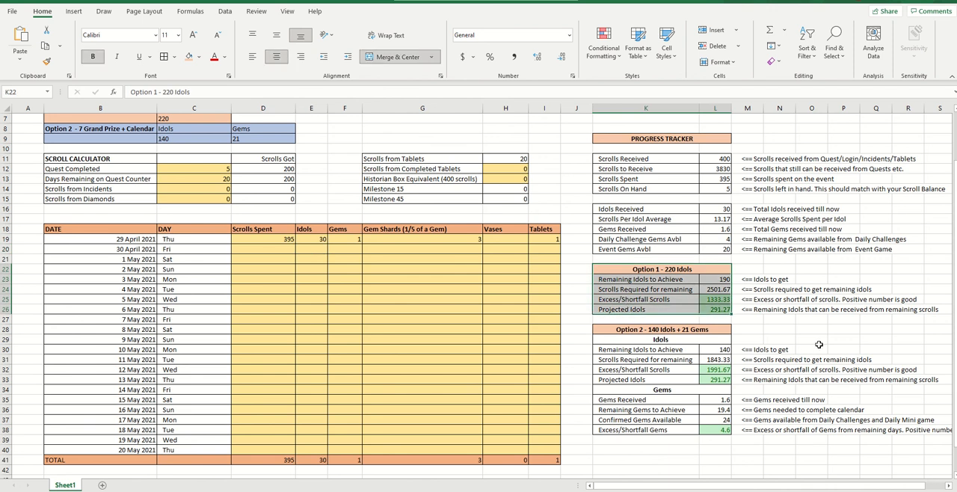
# Examine the Option 2 Idols formulas for Remaining Idols to Achieve, Scrolls Required for remaining and Excess/Shortfall Scrolls
pyautogui.scroll(-1, 819, 344)
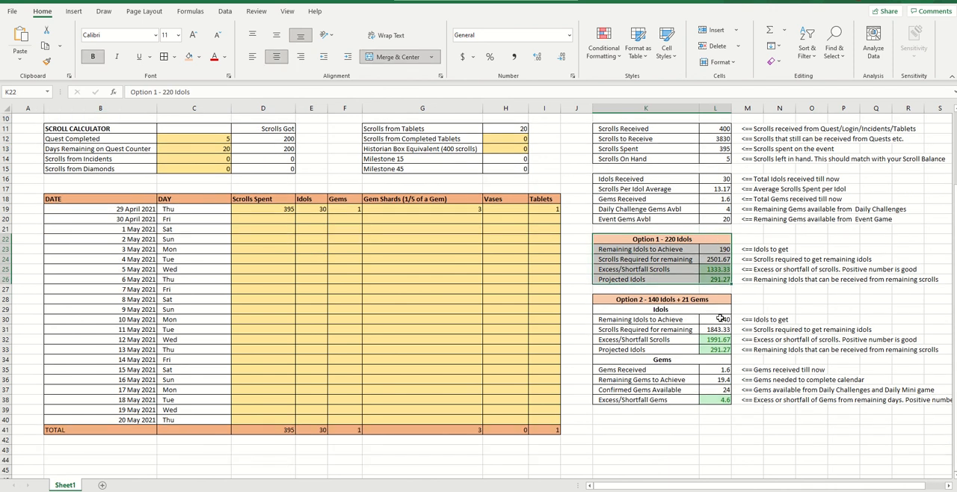
pyautogui.click(718, 320)
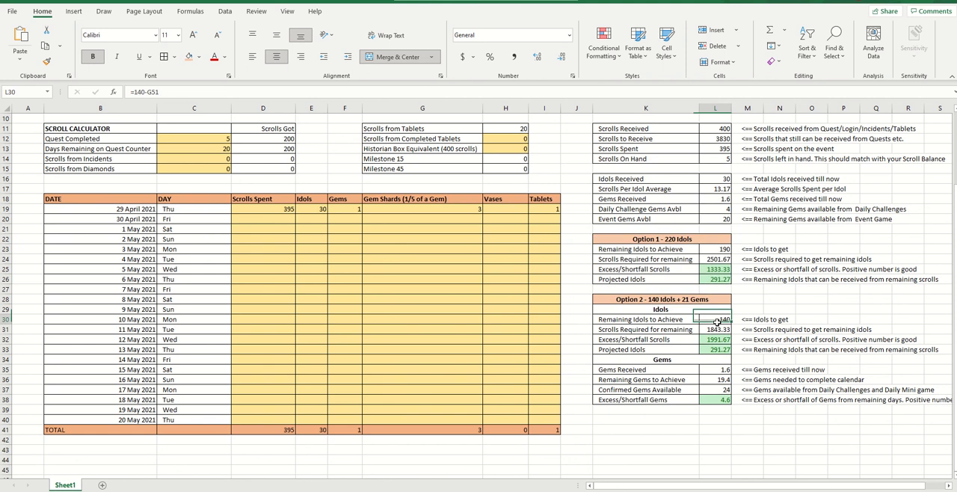
pyautogui.click(718, 330)
pyautogui.click(718, 340)
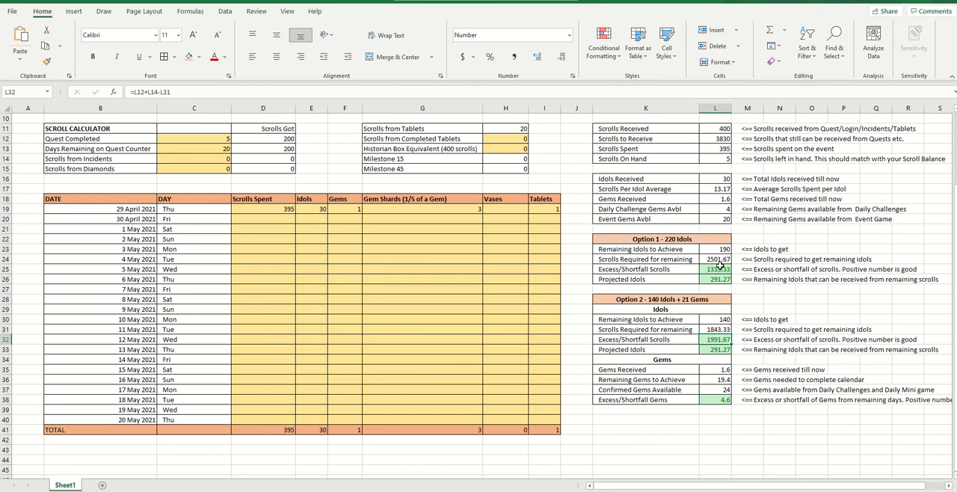
# Correct Option 2's Remaining Idols to Achieve formula to =140-L16 so it subtracts Idols Received
pyautogui.click(722, 320)
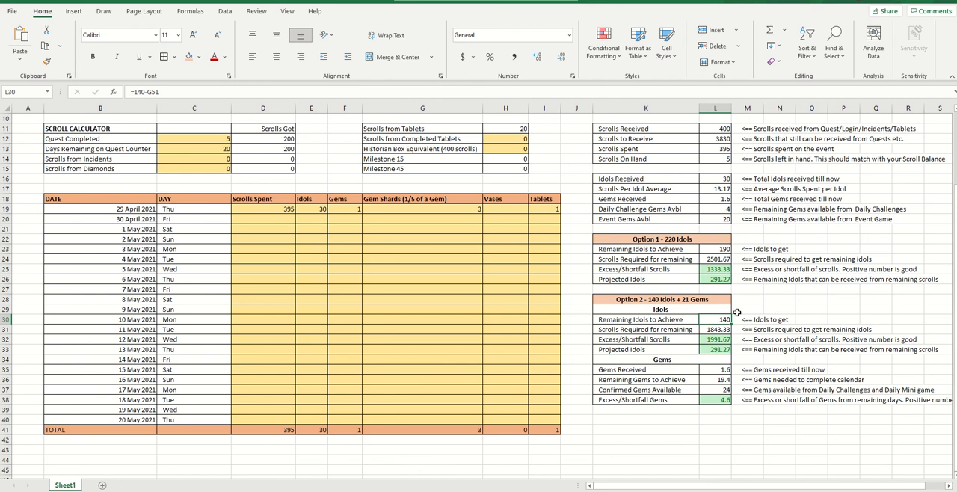
pyautogui.click(223, 91)
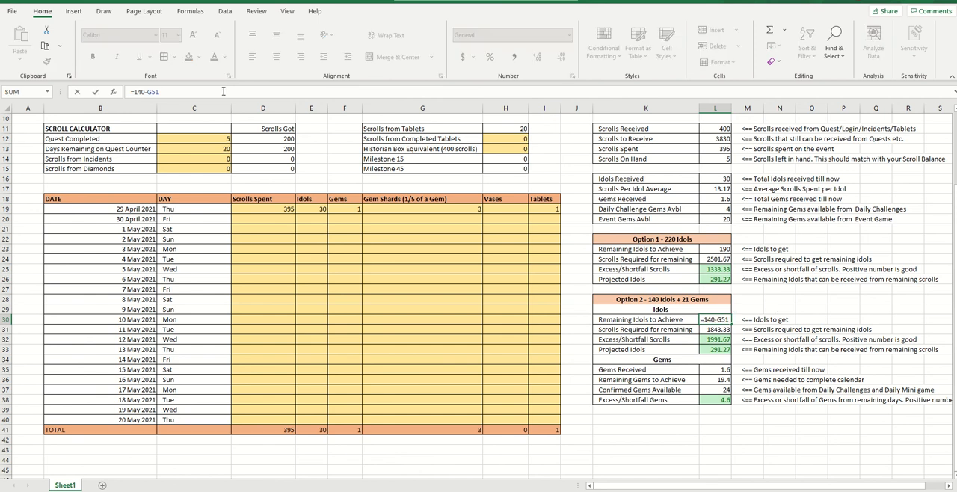
pyautogui.scroll(2, 536, 300)
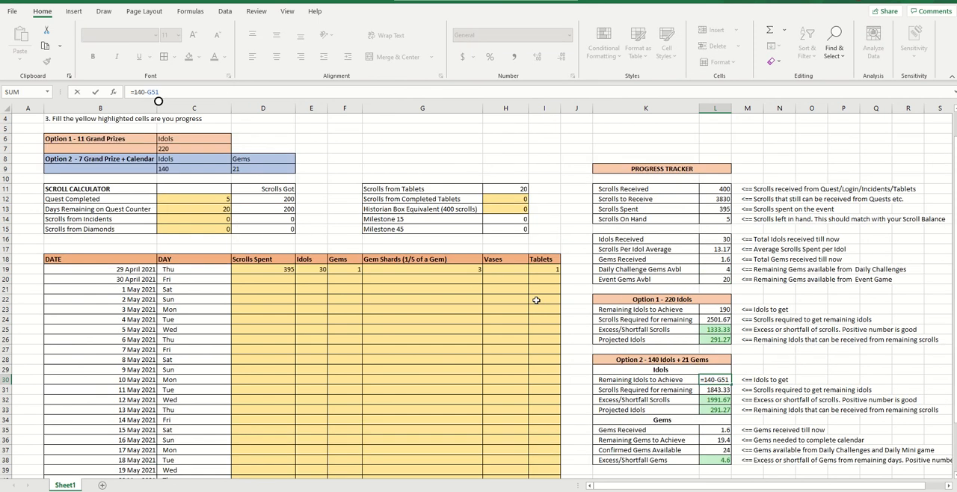
pyautogui.scroll(-4, 536, 300)
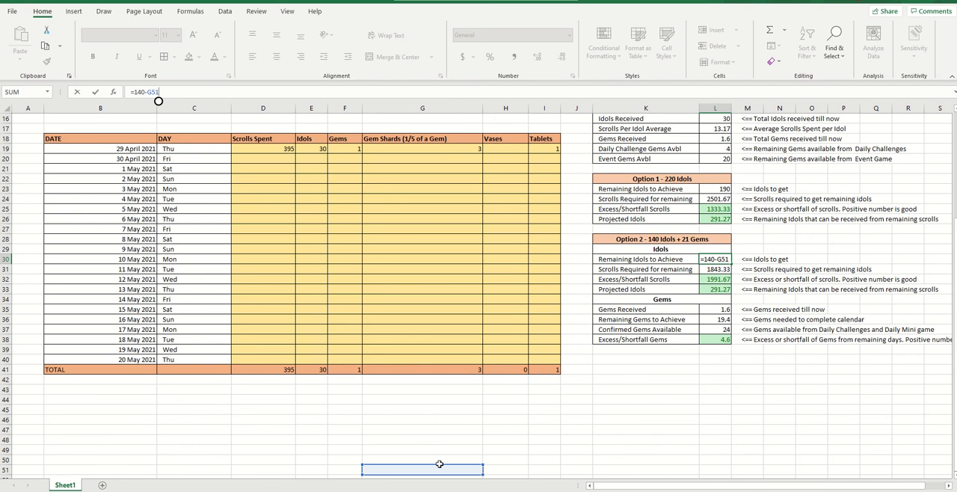
pyautogui.press('BackSpace')
pyautogui.press('BackSpace')
pyautogui.press('BackSpace')
pyautogui.click(660, 221)
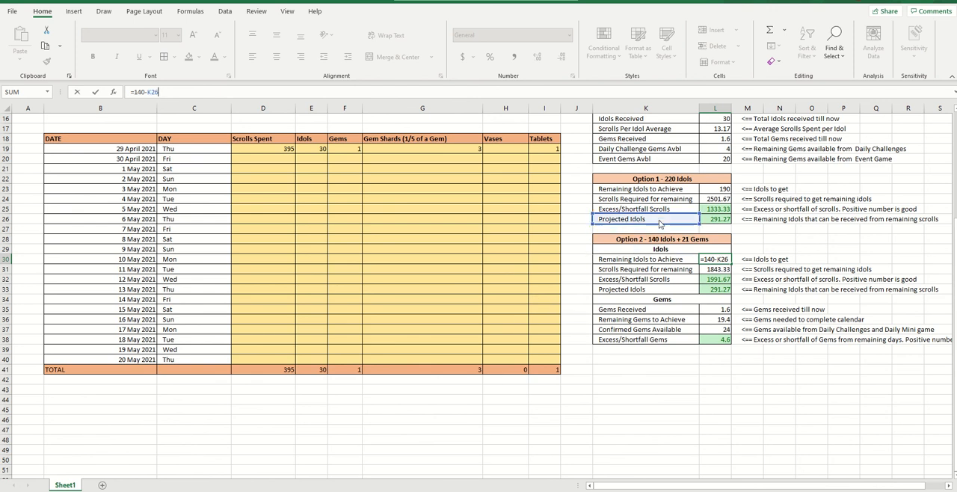
pyautogui.moveTo(659, 221); pyautogui.dragTo(722, 120)
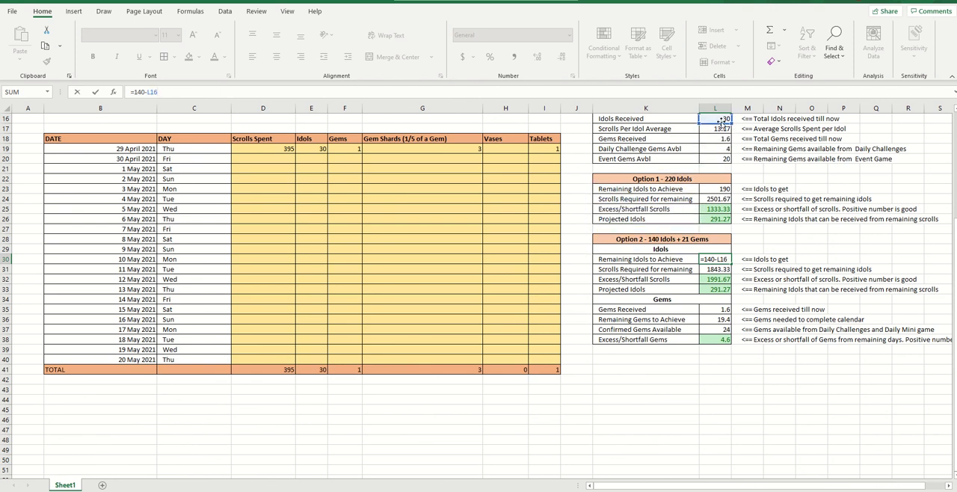
pyautogui.press('Tab')
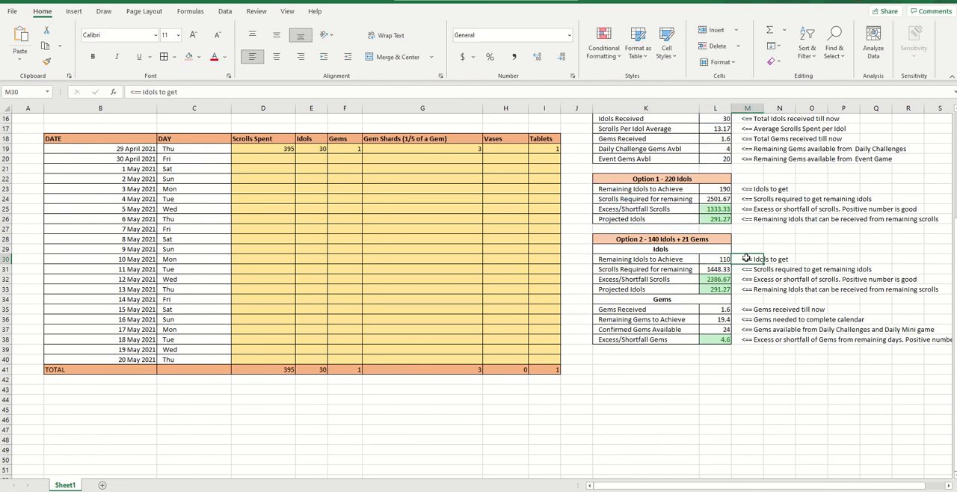
pyautogui.scroll(1, 748, 296)
pyautogui.click(727, 290)
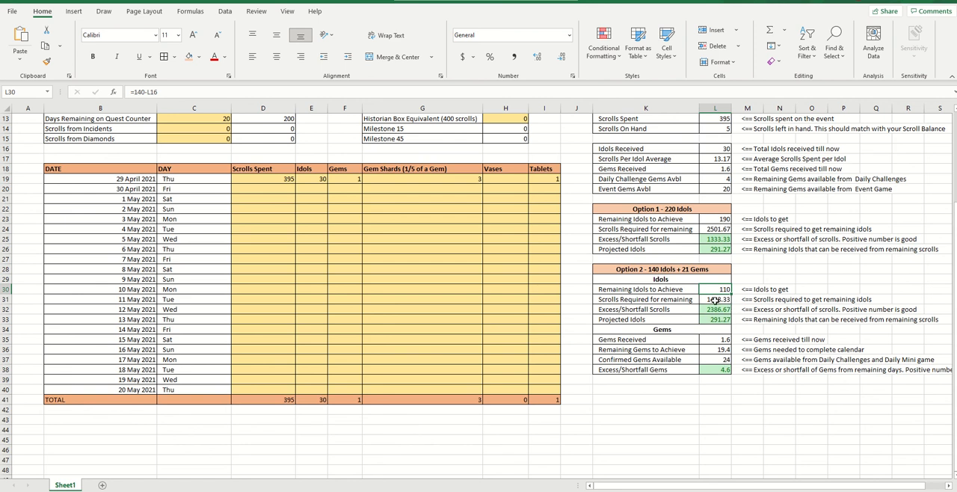
# Examine the Option 2 Gems section, tracing Gems Received, Remaining Gems to Achieve, Confirmed Gems Available and Excess/Shortfall Gems alongside the Excess/Shortfall Scrolls figure
pyautogui.click(665, 331)
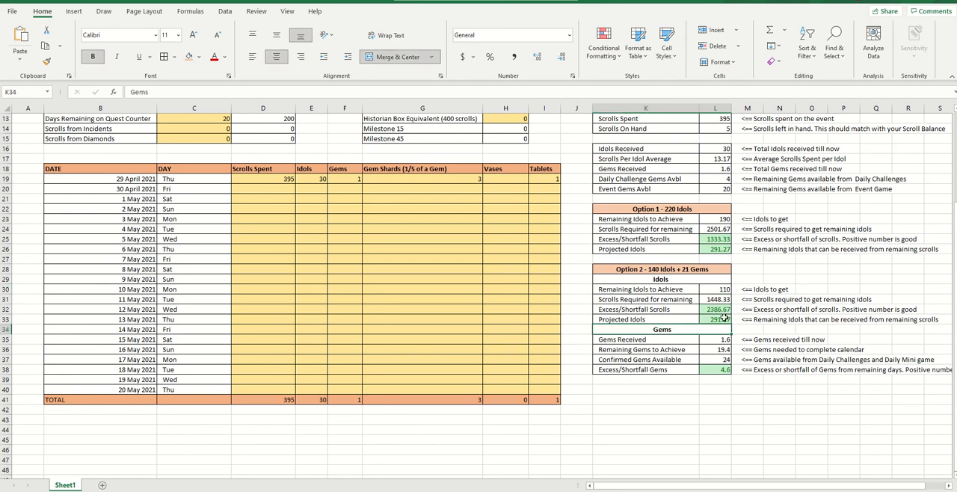
pyautogui.click(724, 310)
pyautogui.click(718, 370)
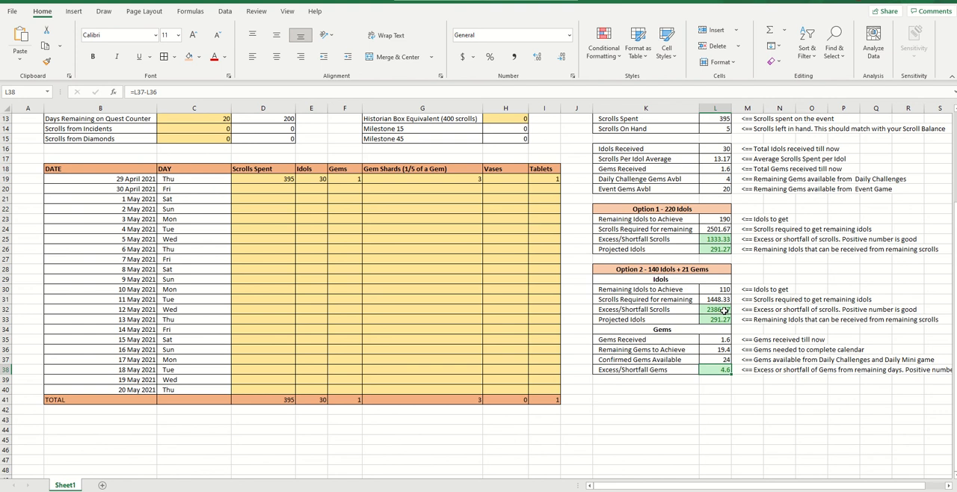
pyautogui.click(724, 309)
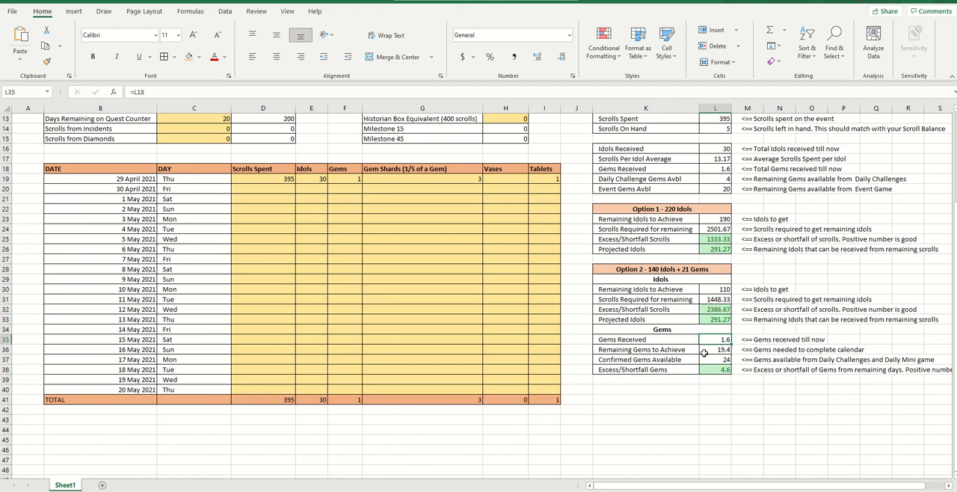
pyautogui.scroll(1, 709, 349)
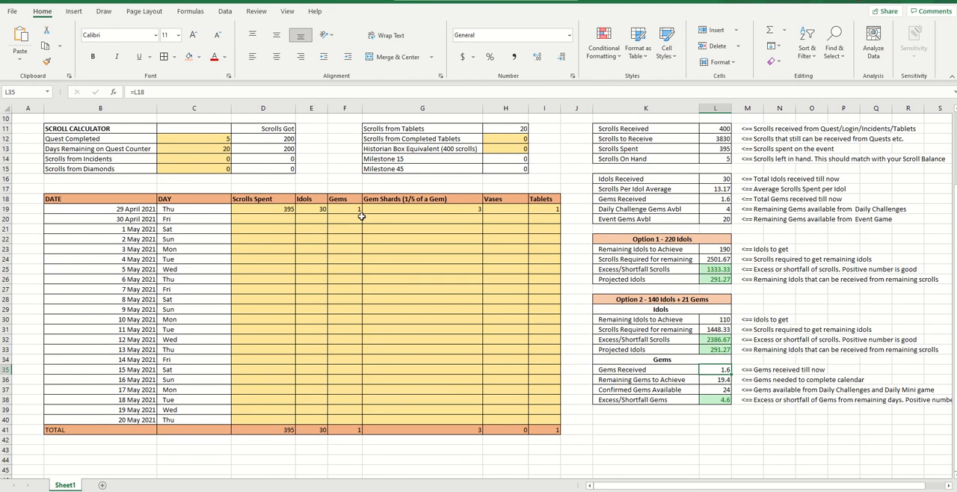
pyautogui.click(724, 379)
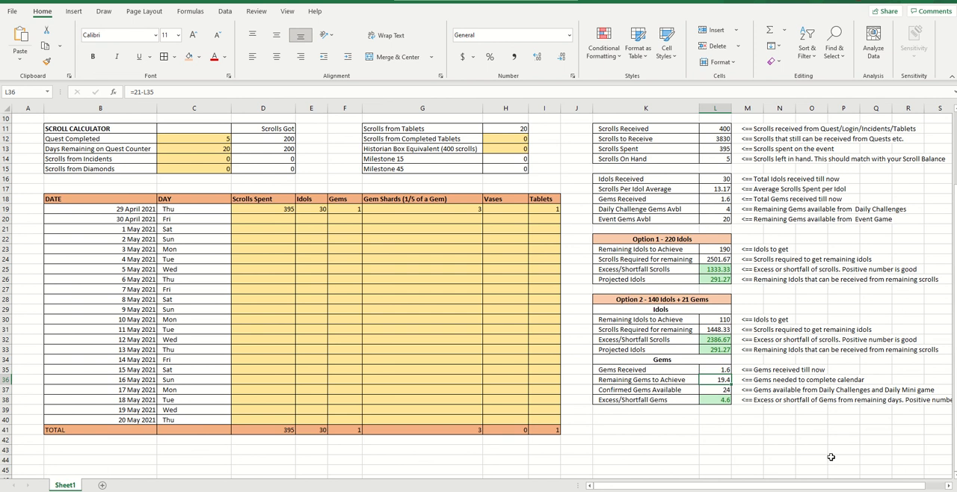
pyautogui.click(719, 390)
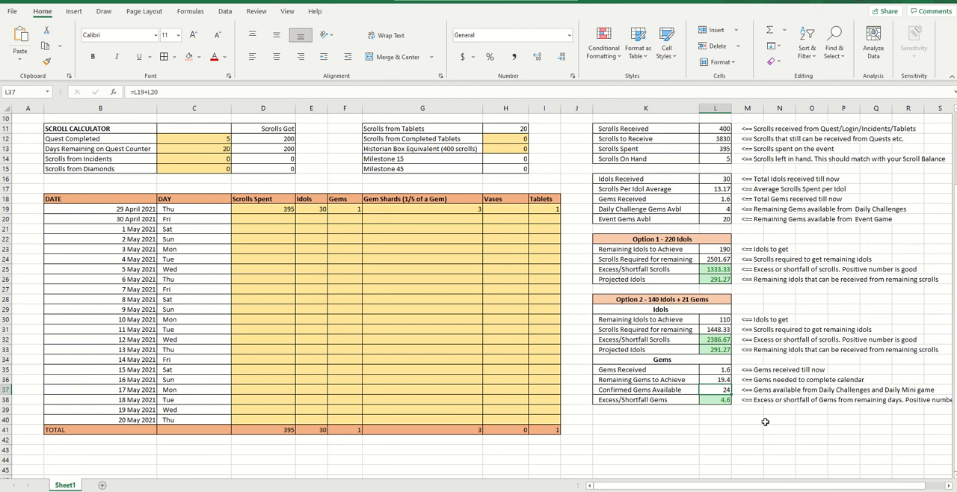
pyautogui.click(716, 401)
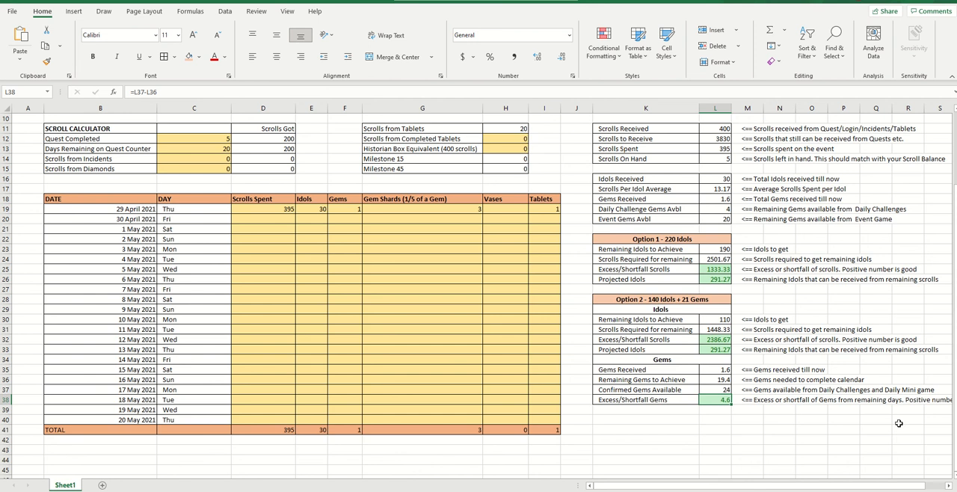
pyautogui.scroll(2, 761, 348)
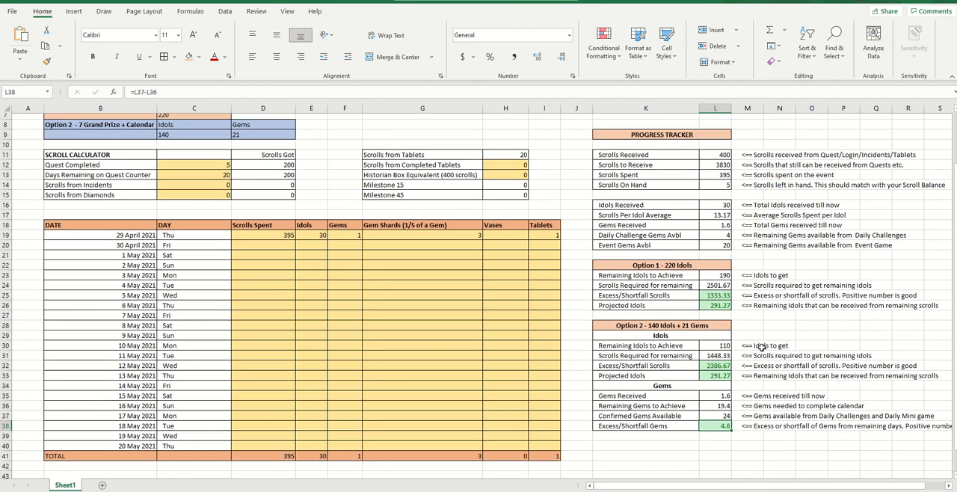
# Review the yellow cells to fill in: the Scroll Calculator entries, the daily log, Scrolls from Completed Tablets and Historian Box Equivalent, alongside the Progress Tracker
pyautogui.scroll(-1, 761, 348)
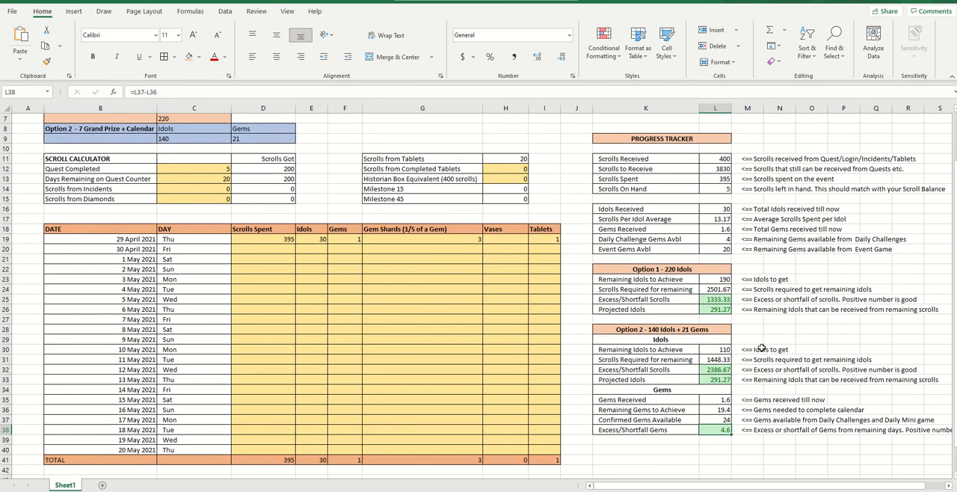
pyautogui.scroll(-1, 762, 348)
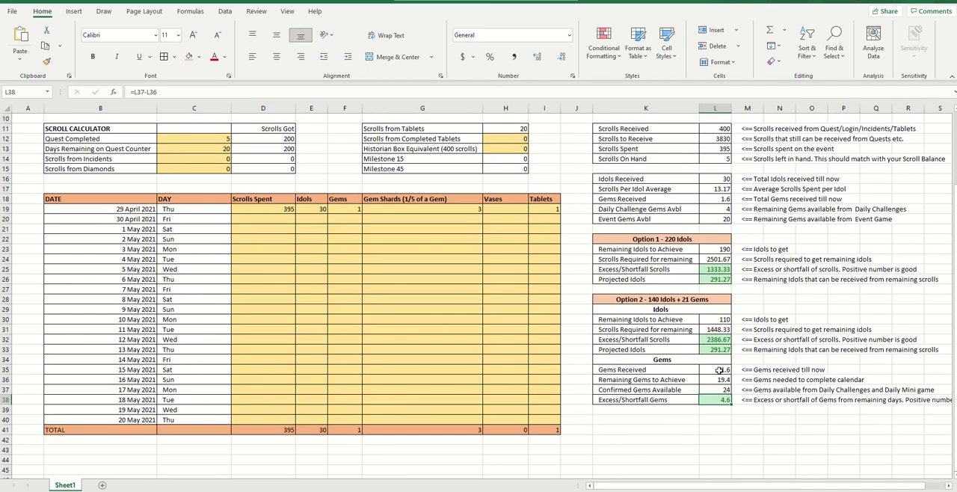
pyautogui.scroll(2, 719, 370)
pyautogui.scroll(1, 719, 370)
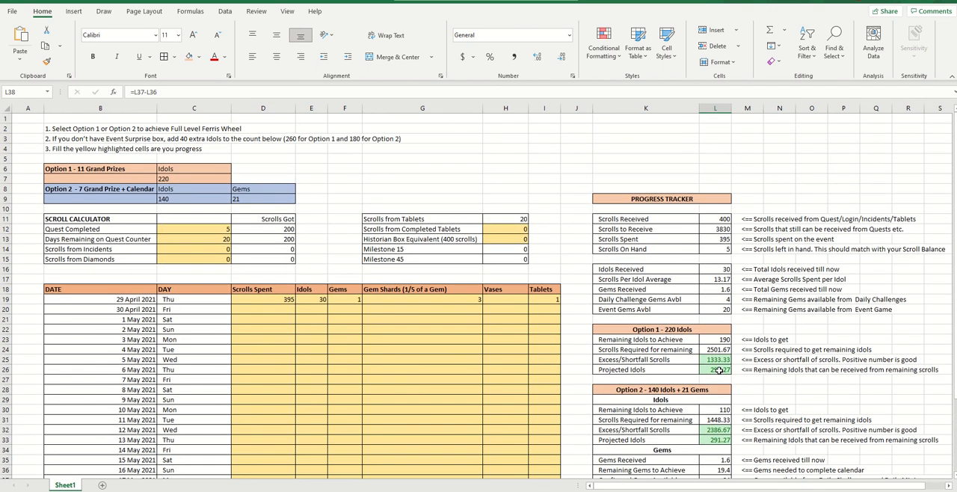
pyautogui.scroll(-2, 719, 370)
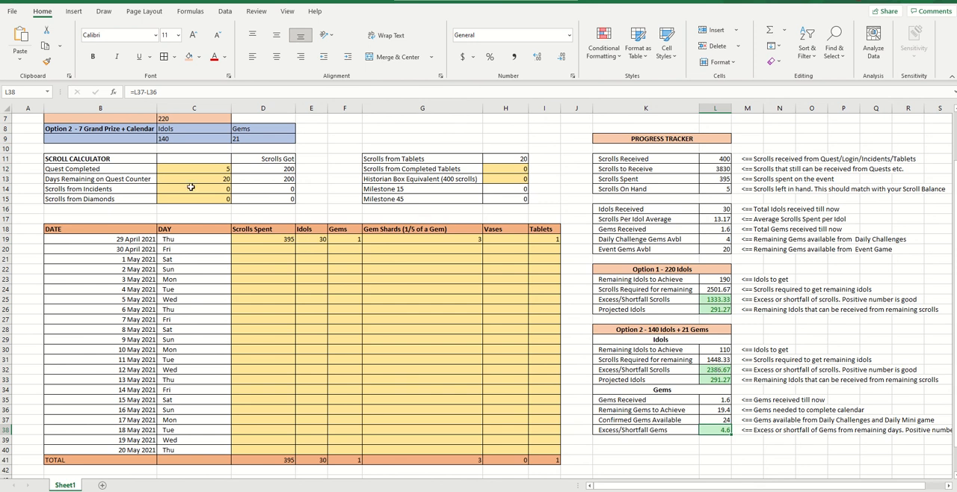
pyautogui.moveTo(200, 169); pyautogui.dragTo(204, 197)
pyautogui.moveTo(273, 241); pyautogui.dragTo(543, 448)
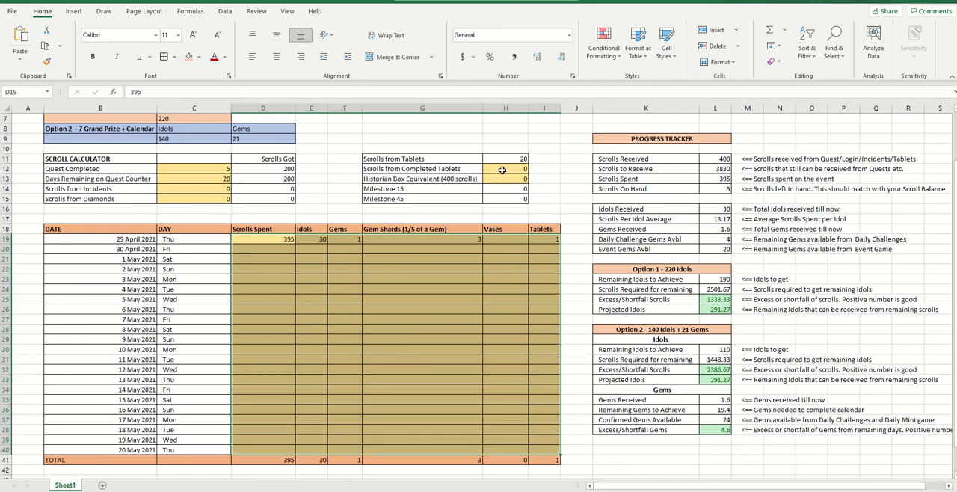
pyautogui.moveTo(501, 170); pyautogui.dragTo(502, 176)
pyautogui.scroll(1, 718, 224)
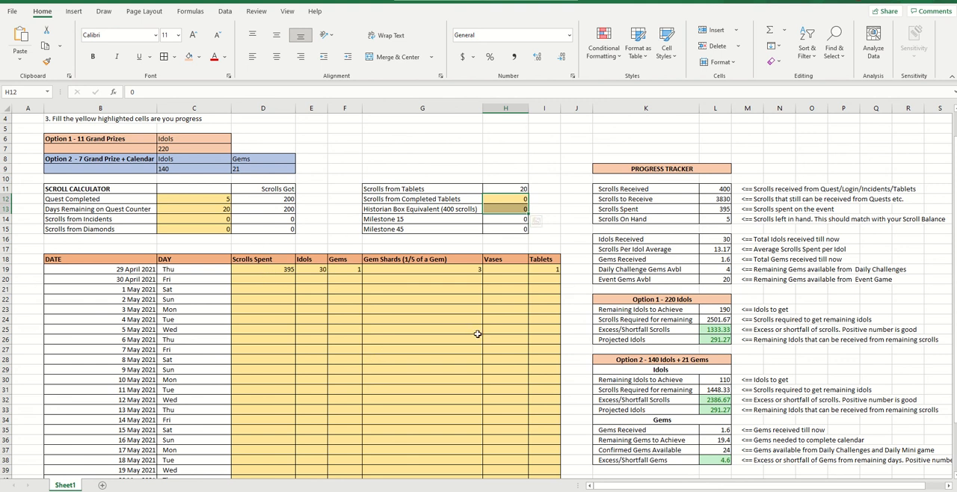
pyautogui.scroll(-1, 479, 333)
pyautogui.scroll(1, 681, 242)
pyautogui.click(735, 317)
pyautogui.scroll(-1, 739, 344)
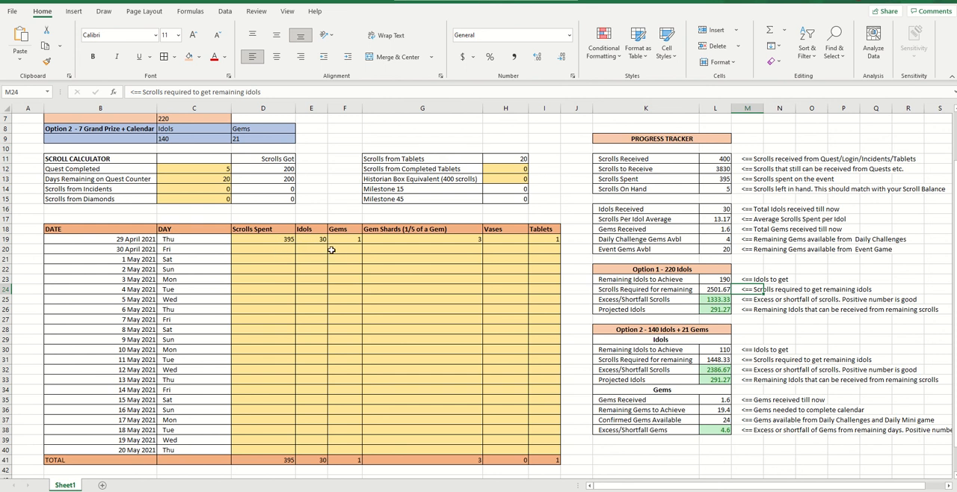
# Enter 195 scrolls spent and 10 idols in the 30 April 2021 row of the daily log
pyautogui.click(289, 250)
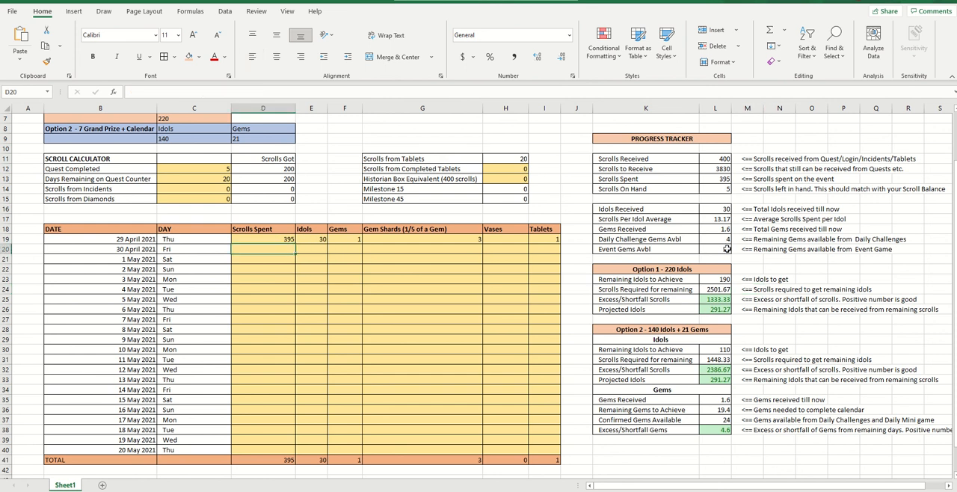
pyautogui.write('195')
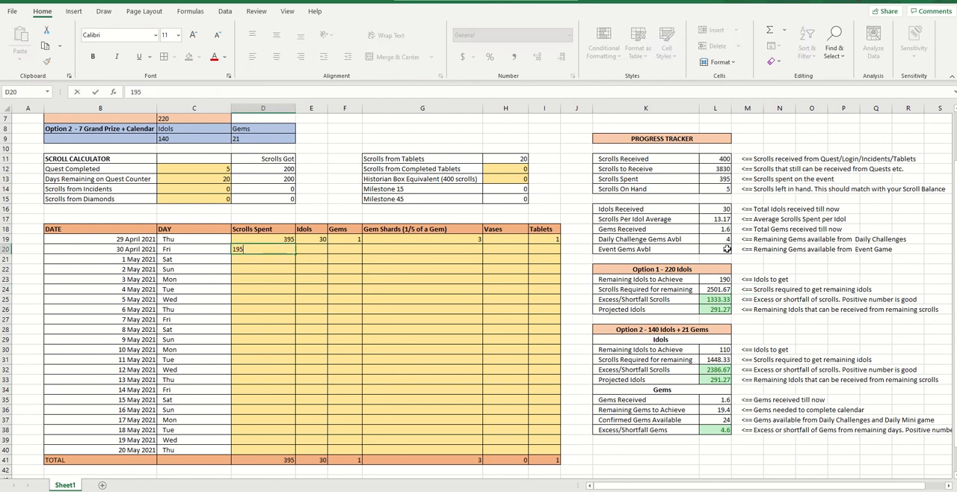
pyautogui.press('Tab')
pyautogui.write('10')
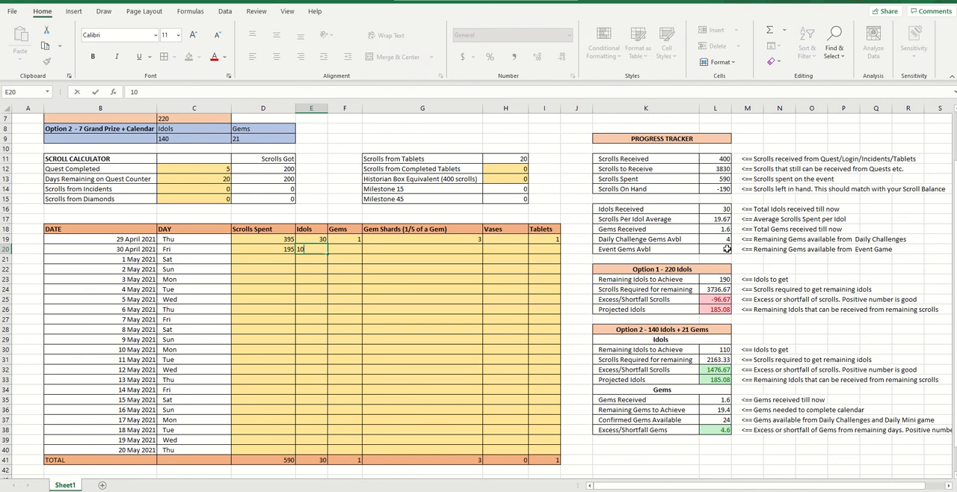
pyautogui.press('Tab')
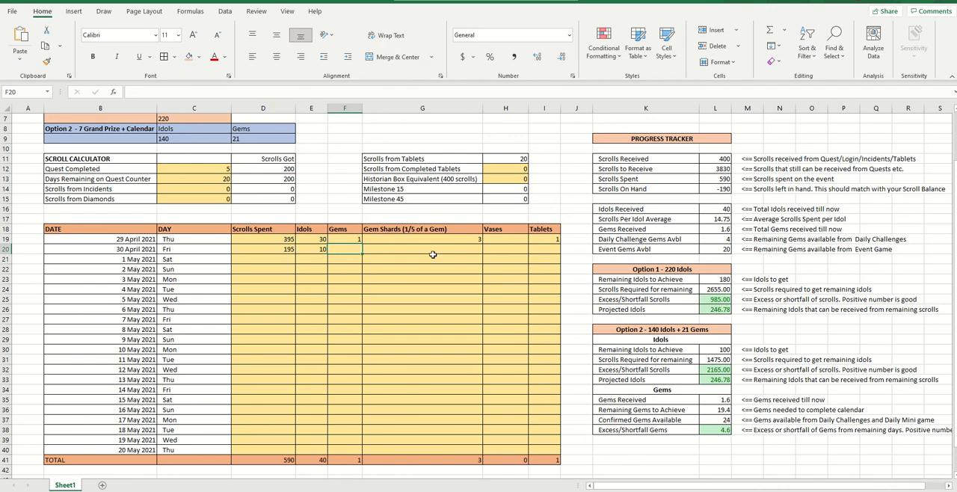
# Complete the 30 April 2021 row with 0 gems, 0 gem shards and 1 tablet, leaving Vases blank
pyautogui.write('0')
pyautogui.press('Tab')
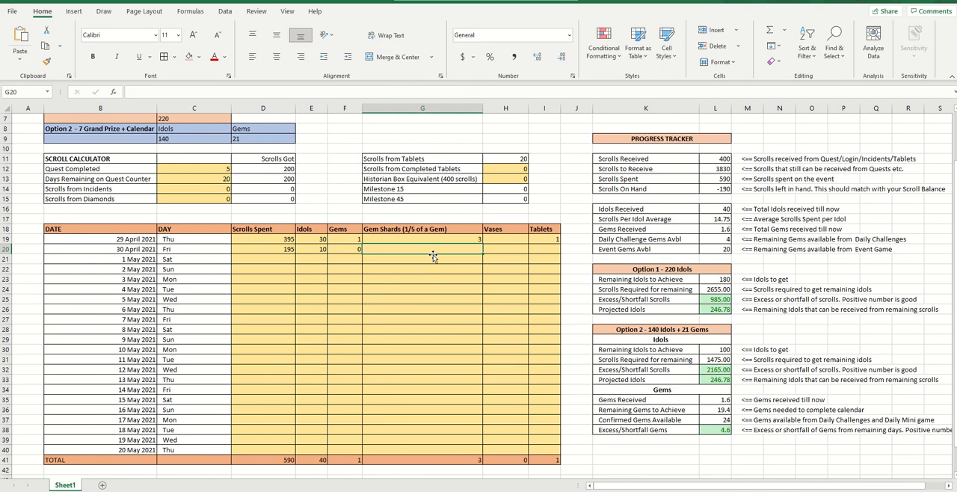
pyautogui.write('2')
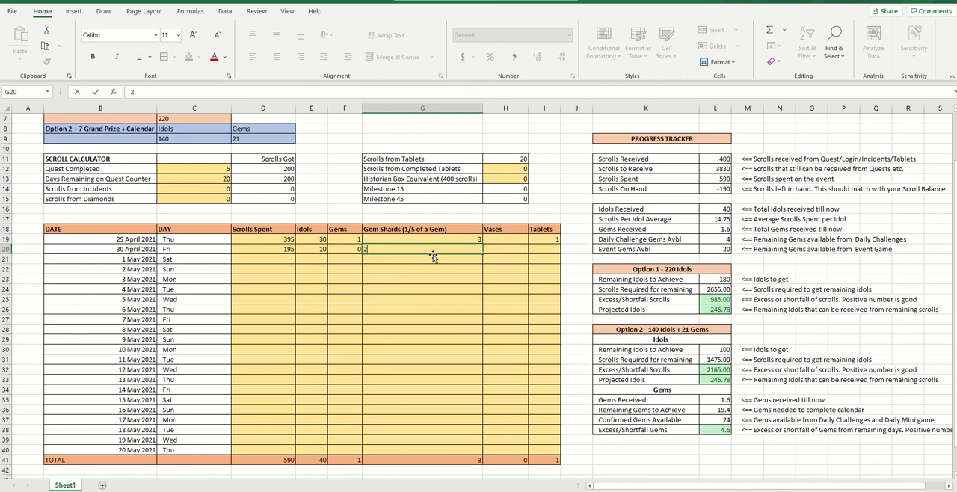
pyautogui.press('Tab')
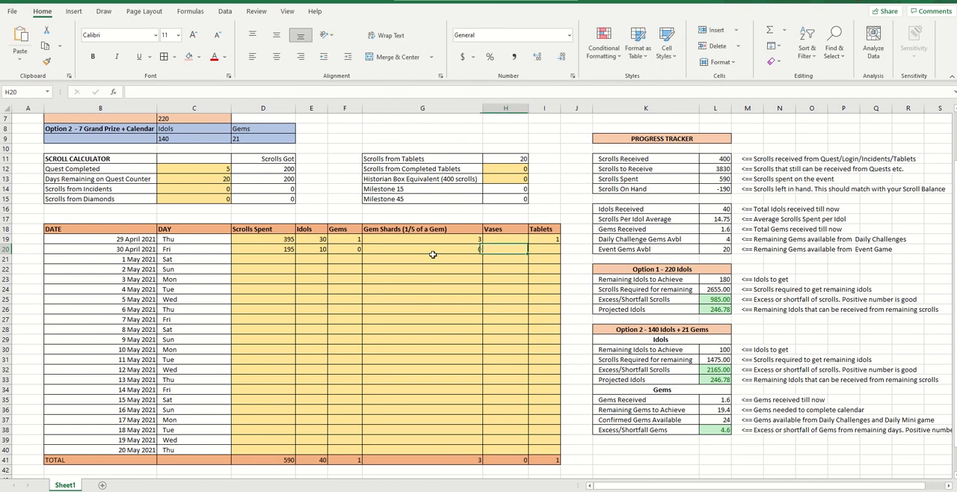
pyautogui.press('Tab')
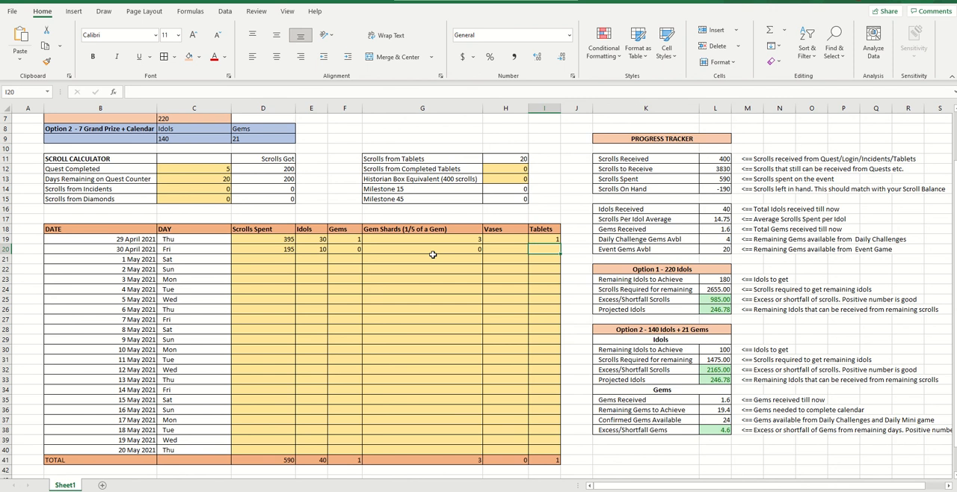
pyautogui.write('1')
pyautogui.press('Tab')
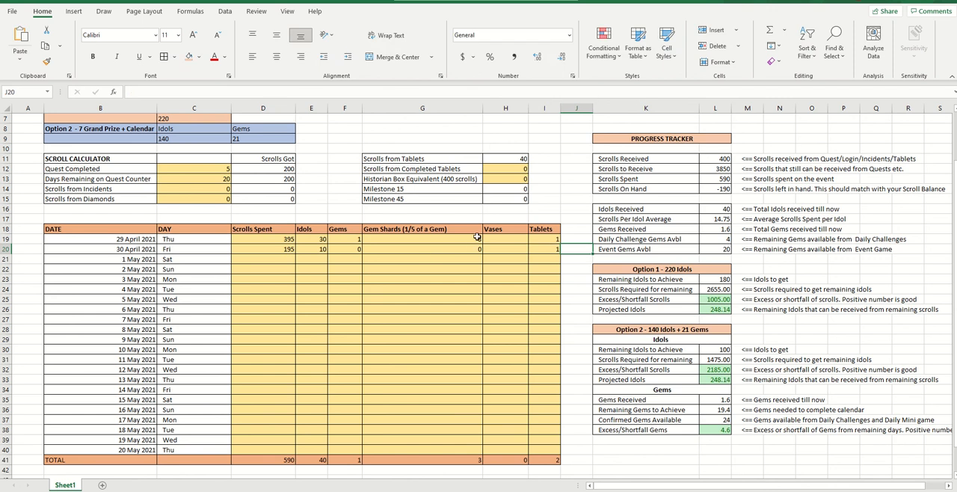
# Set Scrolls from Completed Tablets to 40
pyautogui.click(506, 169)
pyautogui.write('40')
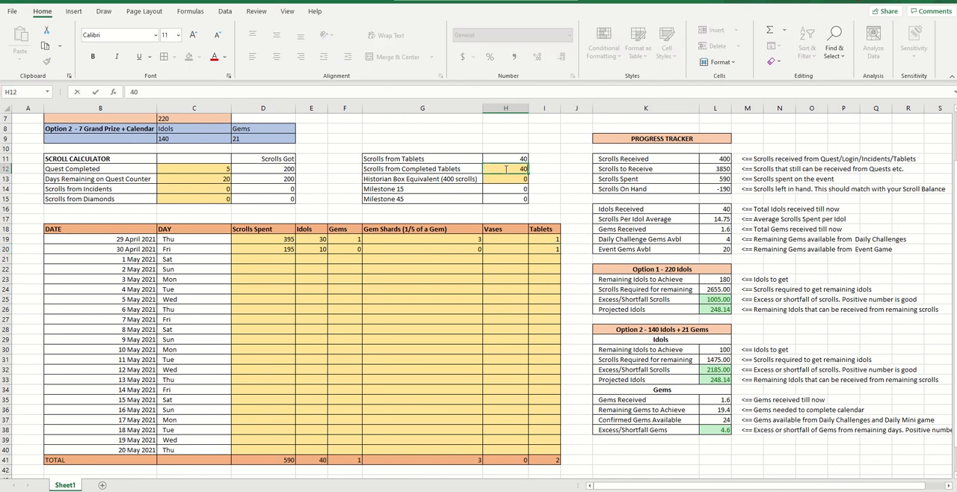
pyautogui.press('Return')
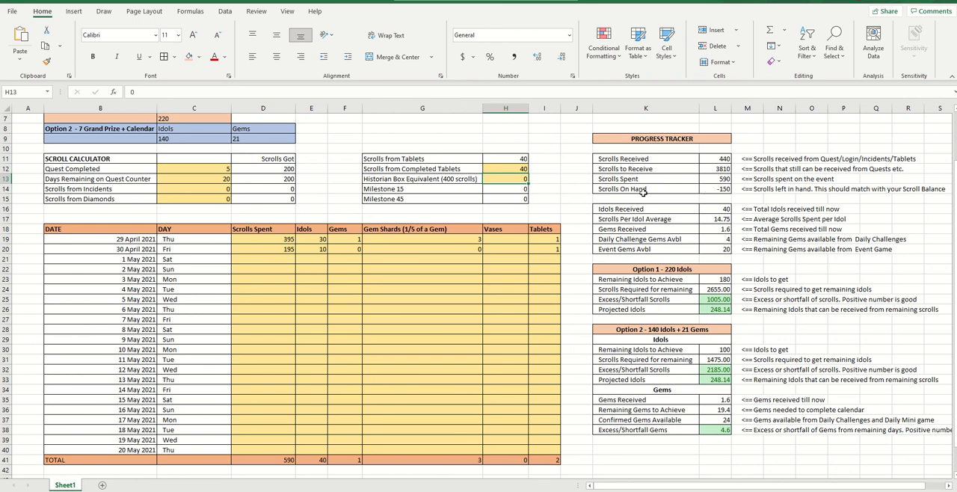
# Check Scrolls On Hand and its note in the Progress Tracker, and set Quest Completed to 10 in the Scroll Calculator
pyautogui.moveTo(642, 193); pyautogui.dragTo(708, 191)
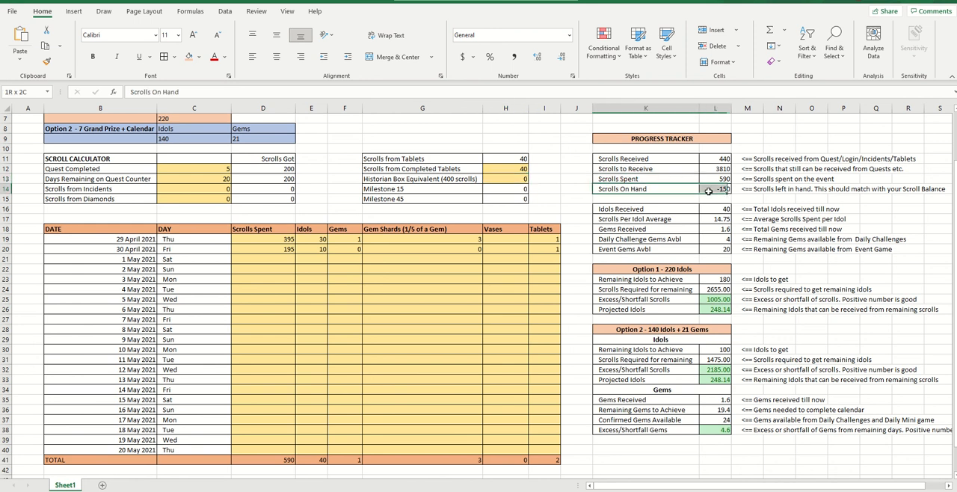
pyautogui.click(779, 189)
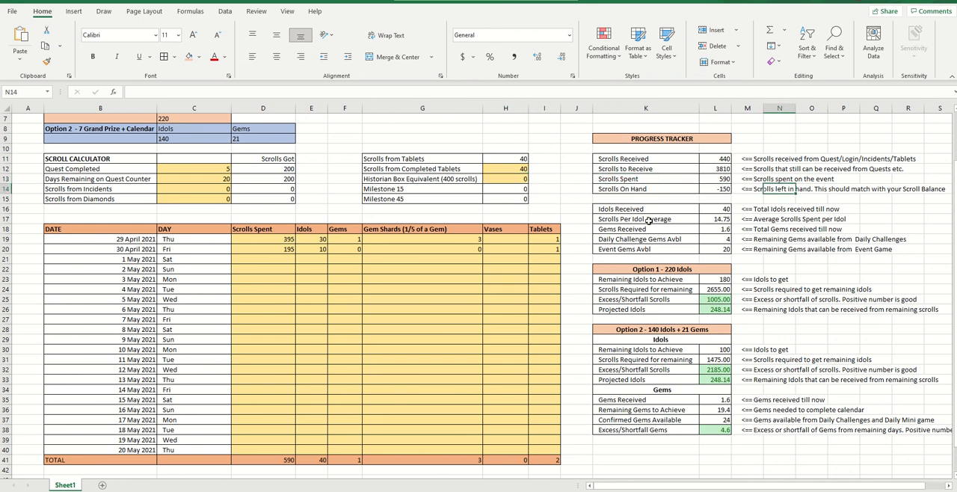
pyautogui.click(204, 179)
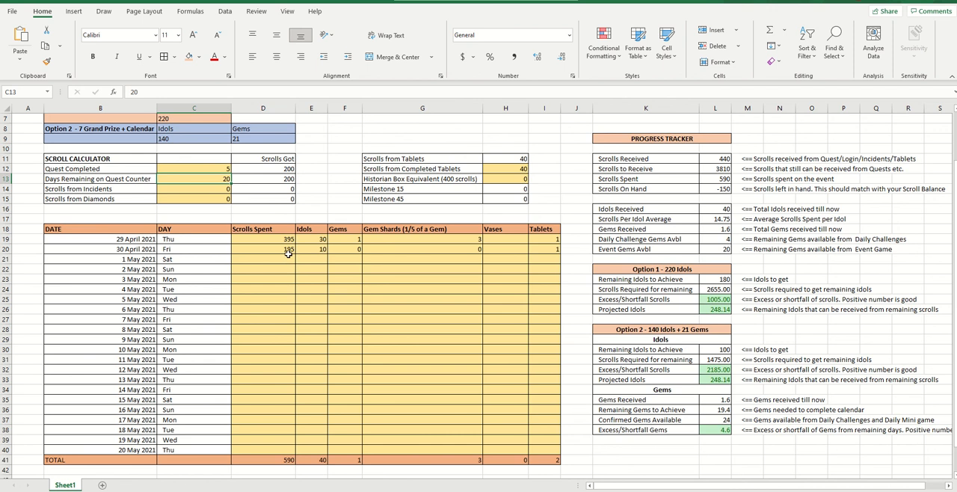
pyautogui.click(220, 169)
pyautogui.write('10')
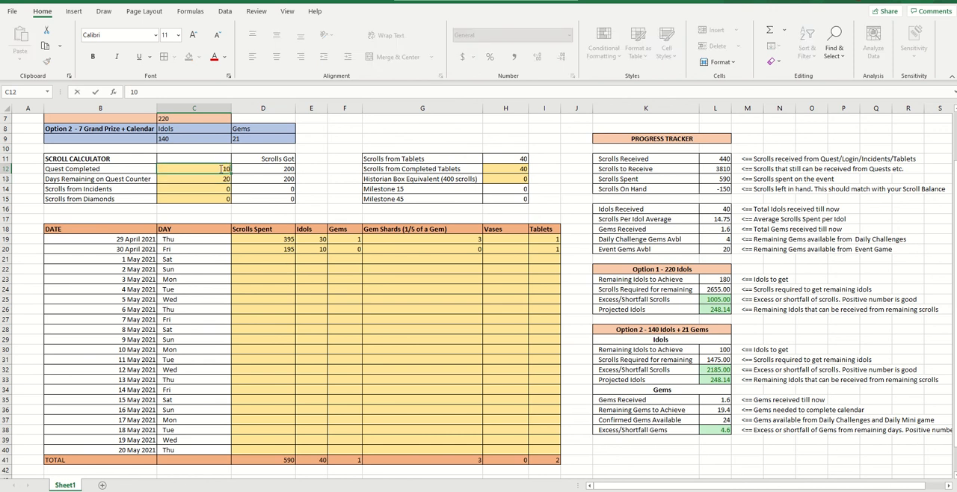
pyautogui.press('Return')
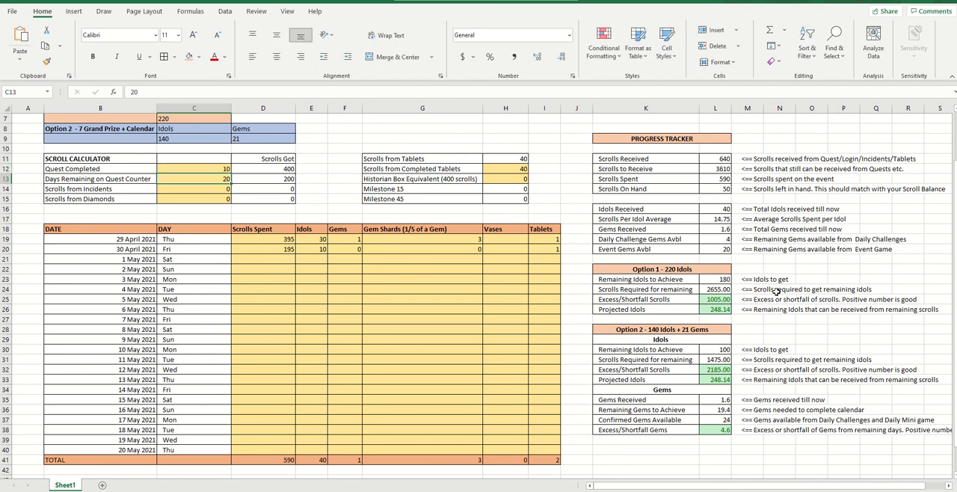
# Examine the Option 1 and Option 2 results in the Progress Tracker, highlighting Option 2's Idols and Gems sections
pyautogui.scroll(2, 777, 292)
pyautogui.scroll(-2, 776, 292)
pyautogui.scroll(1, 322, 259)
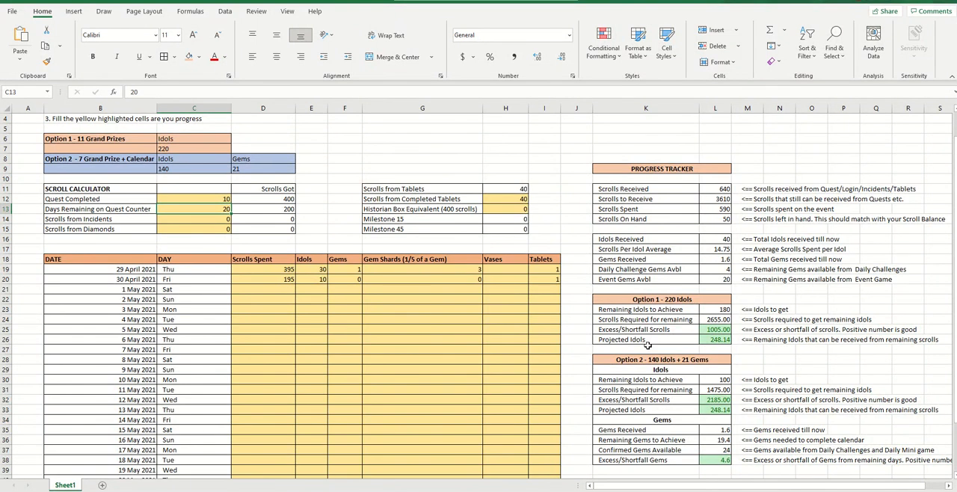
pyautogui.scroll(-1, 691, 378)
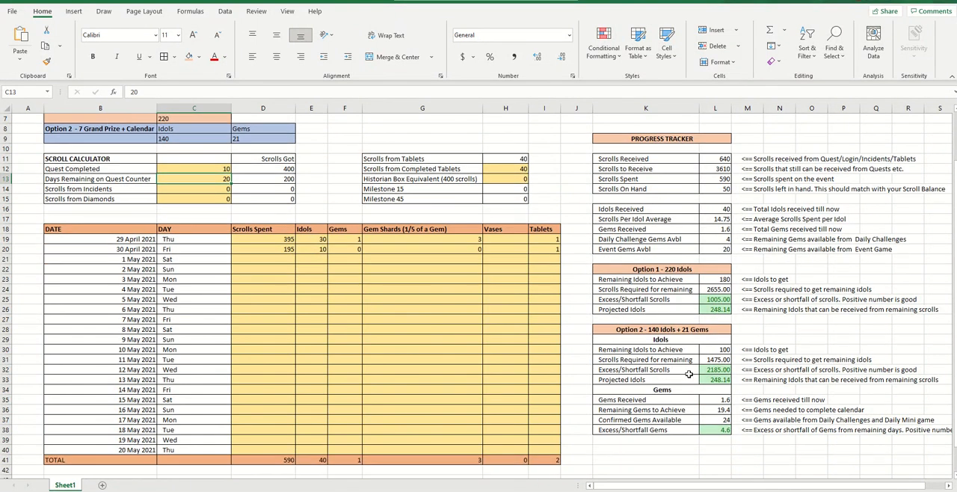
pyautogui.moveTo(672, 332); pyautogui.dragTo(676, 428)
pyautogui.click(675, 359)
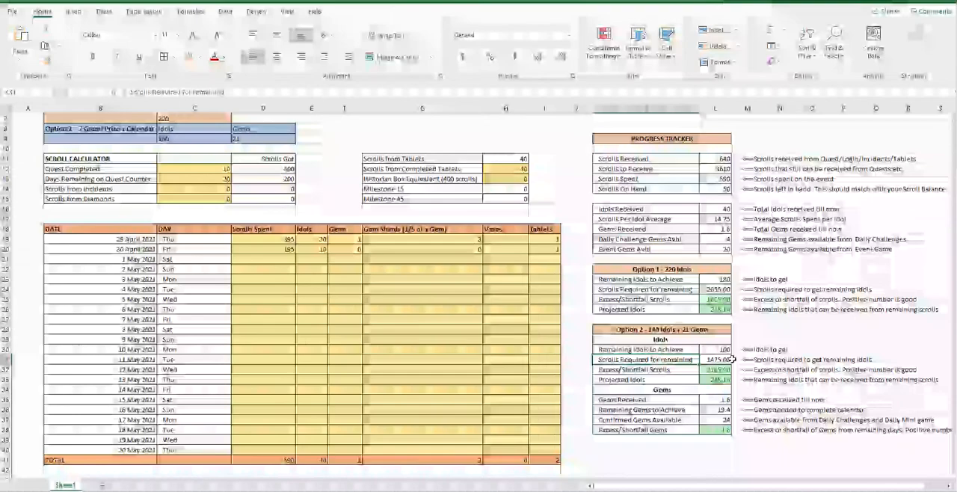
pyautogui.click(677, 333)
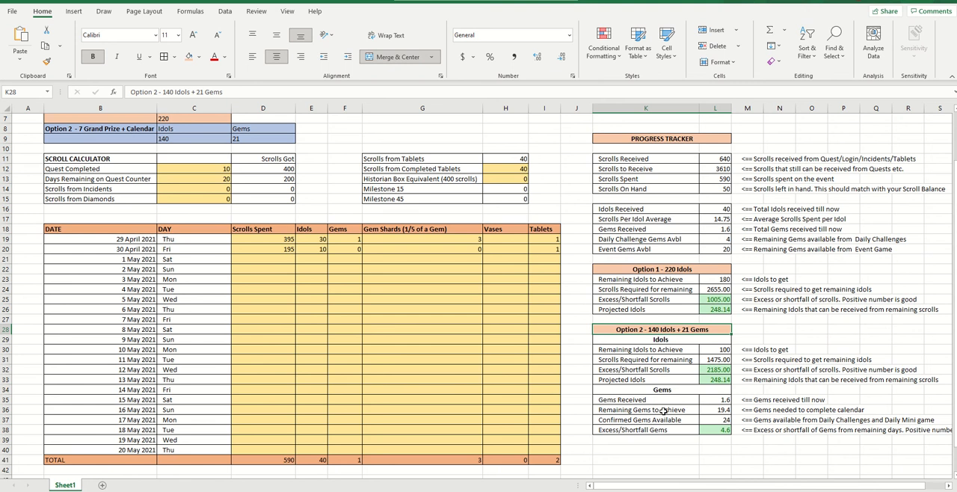
pyautogui.moveTo(658, 389); pyautogui.dragTo(663, 430)
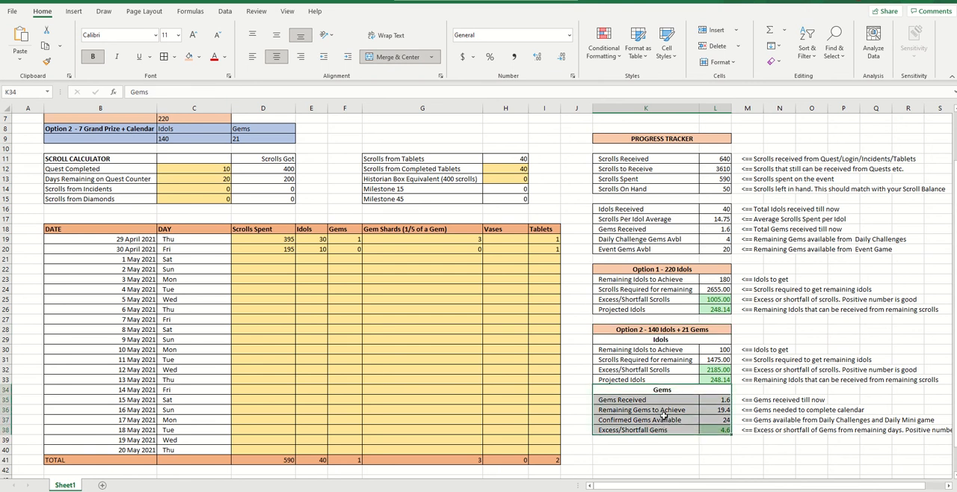